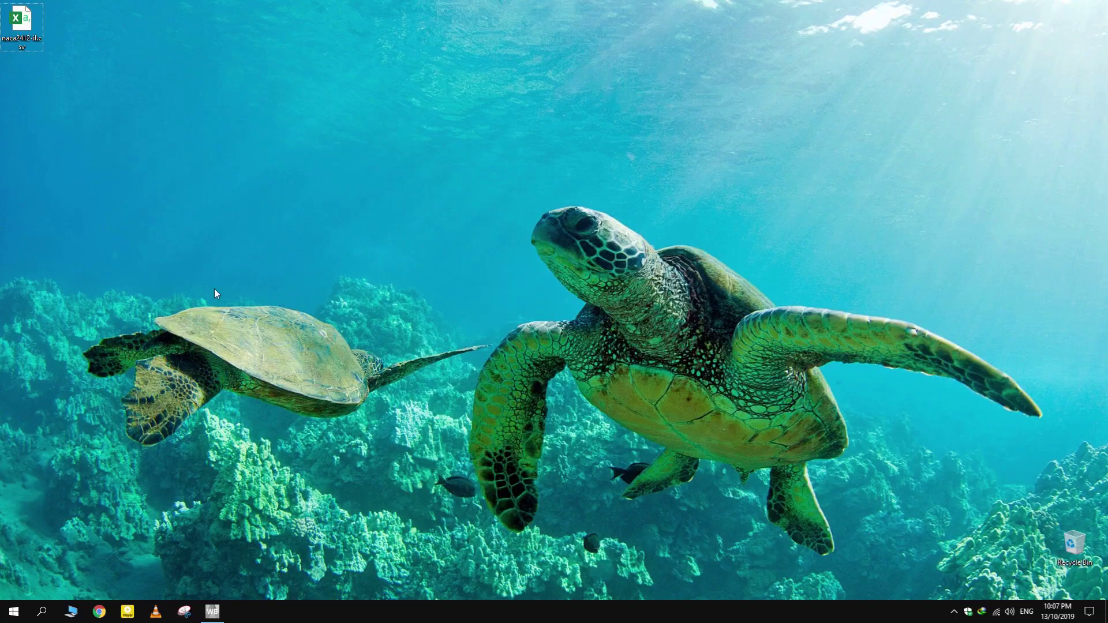
Step: Open naca2412-il.csv and paste the airfoil X/Y coordinates at cell L6
double_click(27, 38)
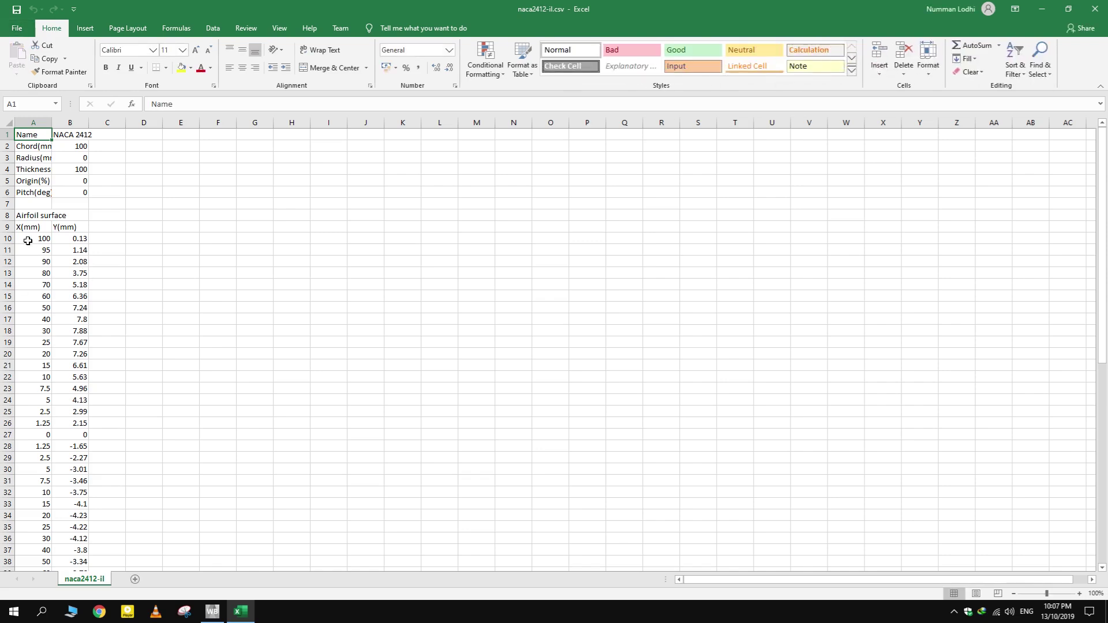
left_click_drag(28, 240, 79, 515)
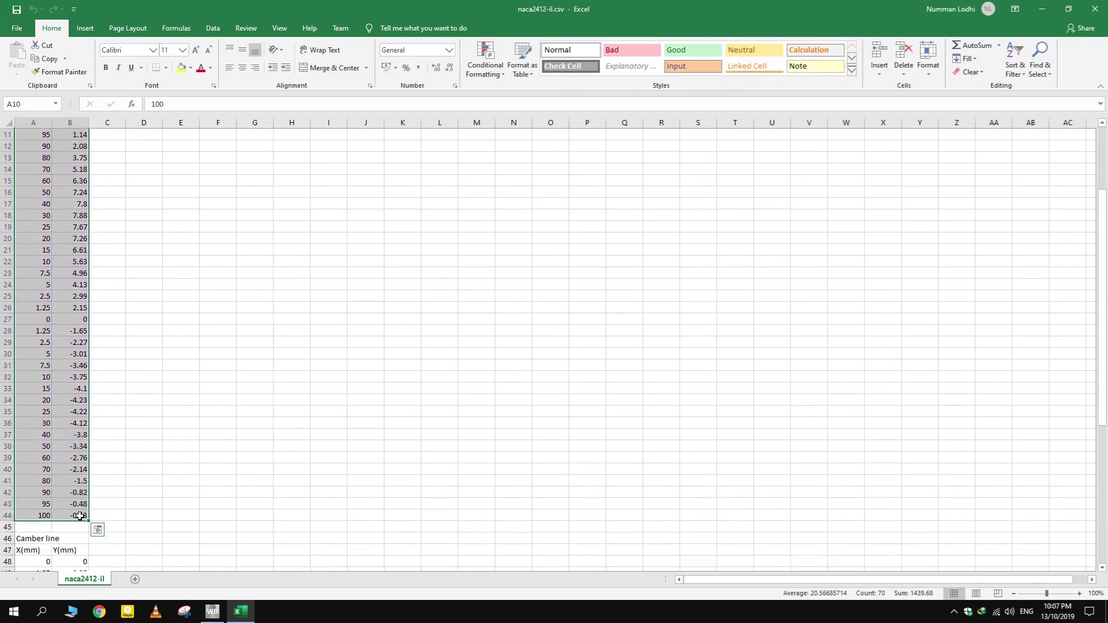
key("ctrl+c")
scroll(296, 455, "up", 3)
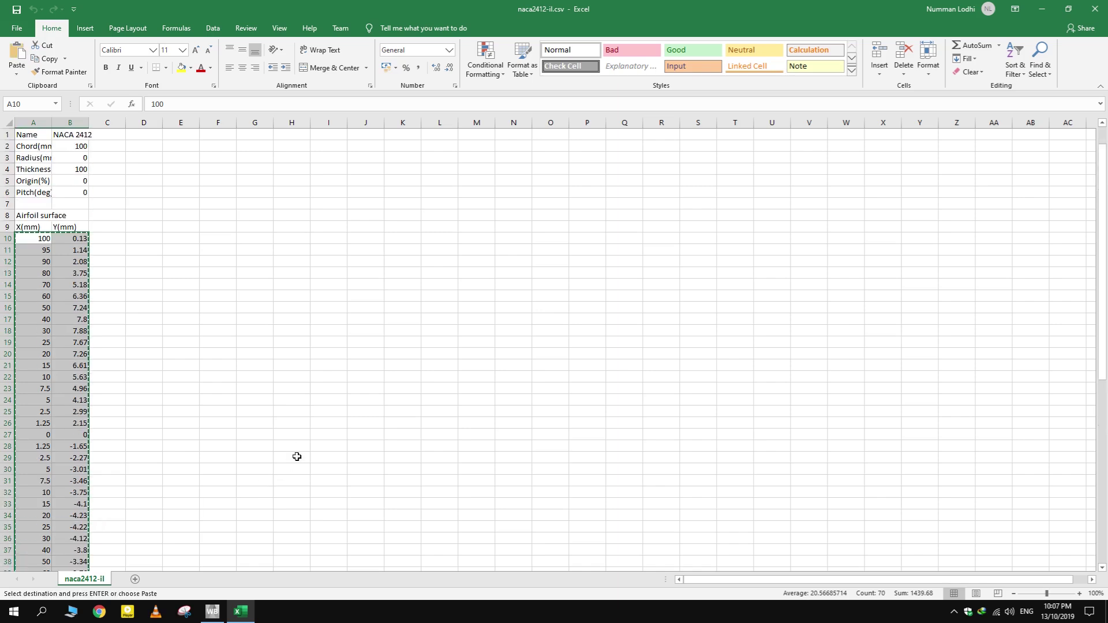
left_click(445, 196)
key("ctrl+v")
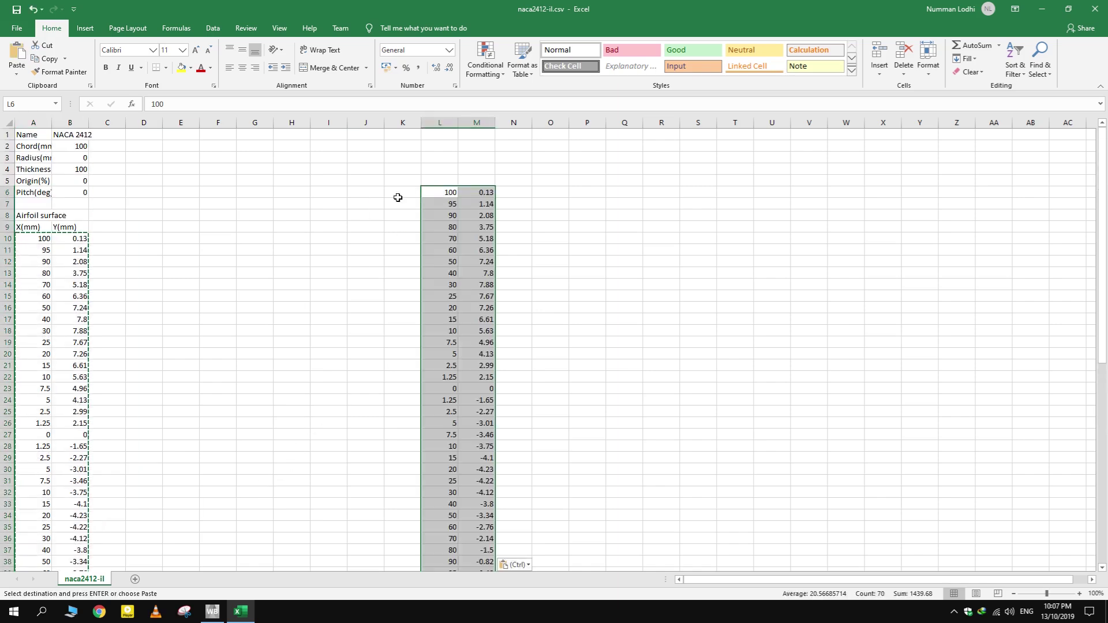
Step: Fill column J with 1s and number column K 1–35 down to row 40
double_click(357, 195)
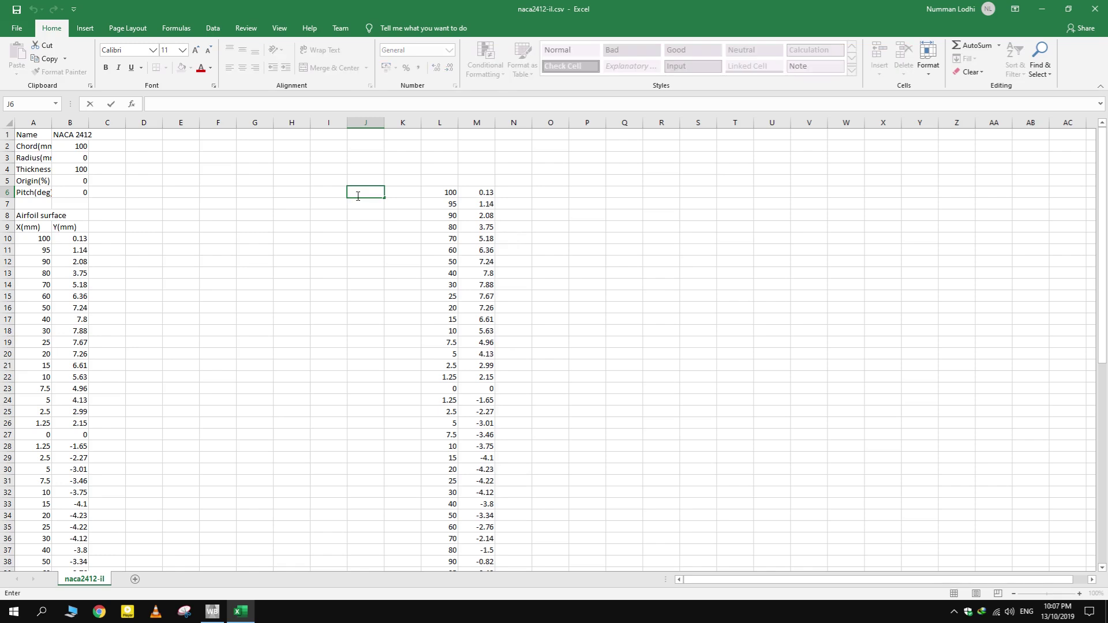
type("1")
left_click(410, 194)
type("1")
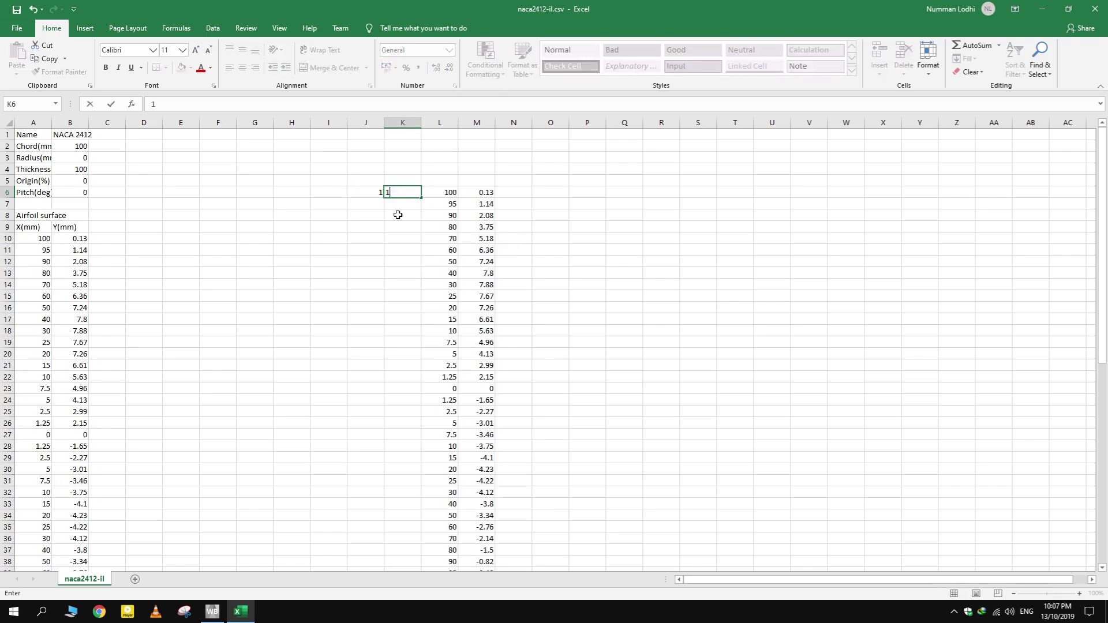
left_click(403, 206)
type("2")
left_click(361, 195)
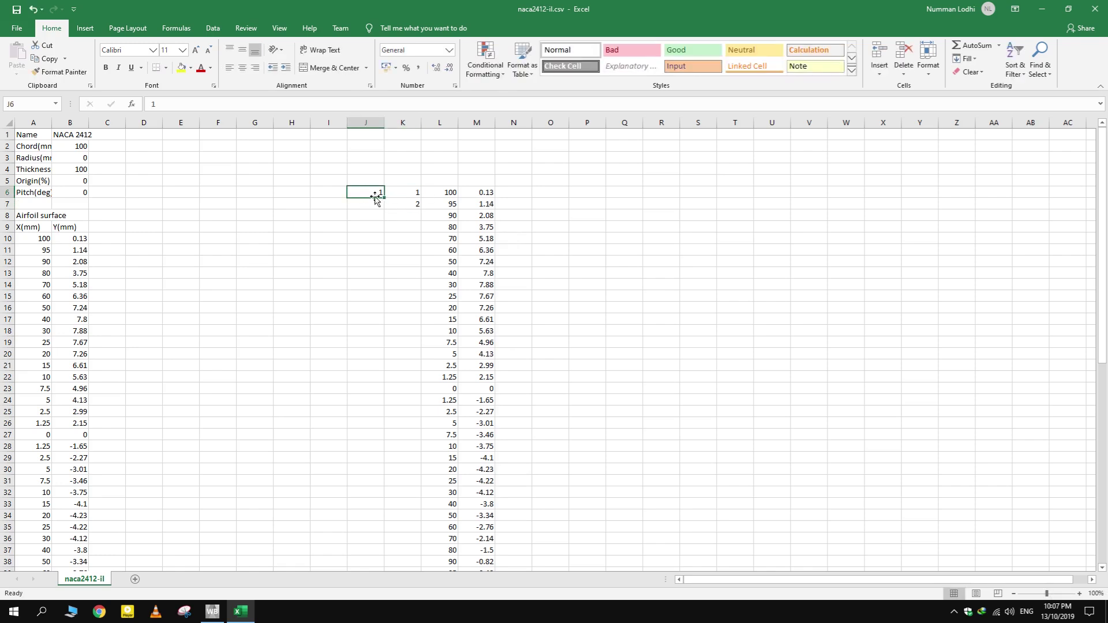
left_click_drag(385, 199, 386, 552)
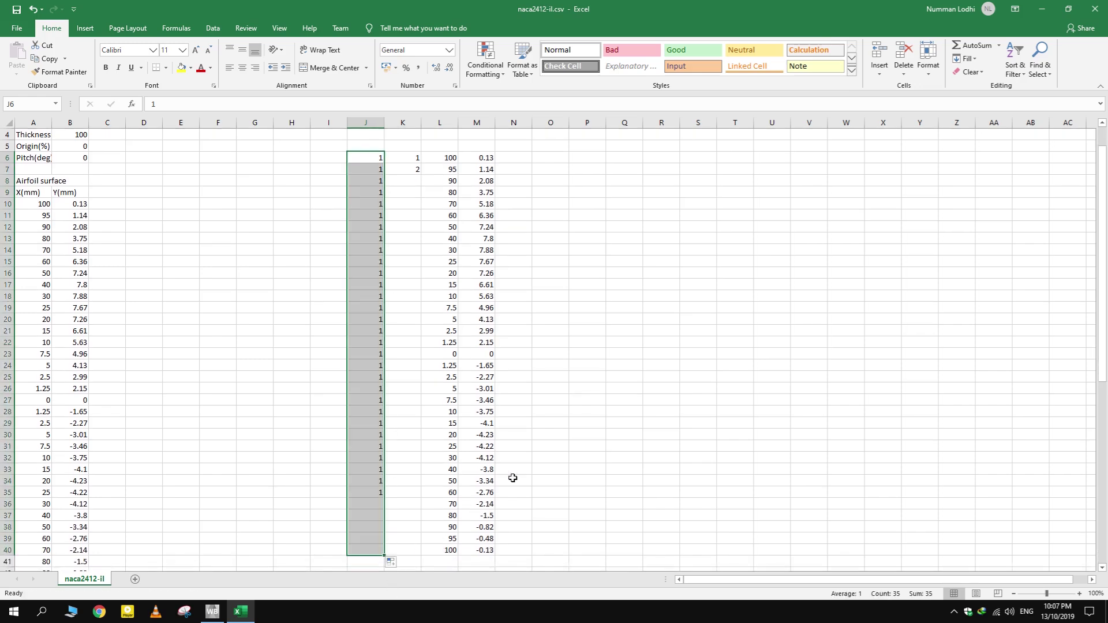
scroll(509, 461, "up", 1)
left_click_drag(399, 192, 420, 554)
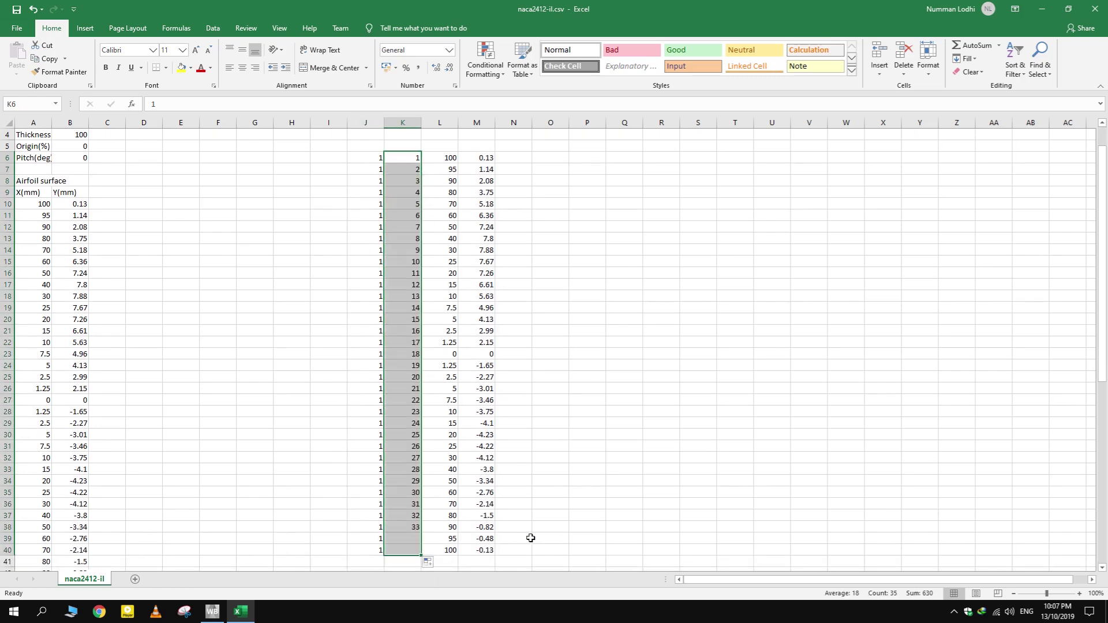
scroll(505, 404, "up", 1)
Step: Fill cells N6:N40 with zeros
left_click(510, 194)
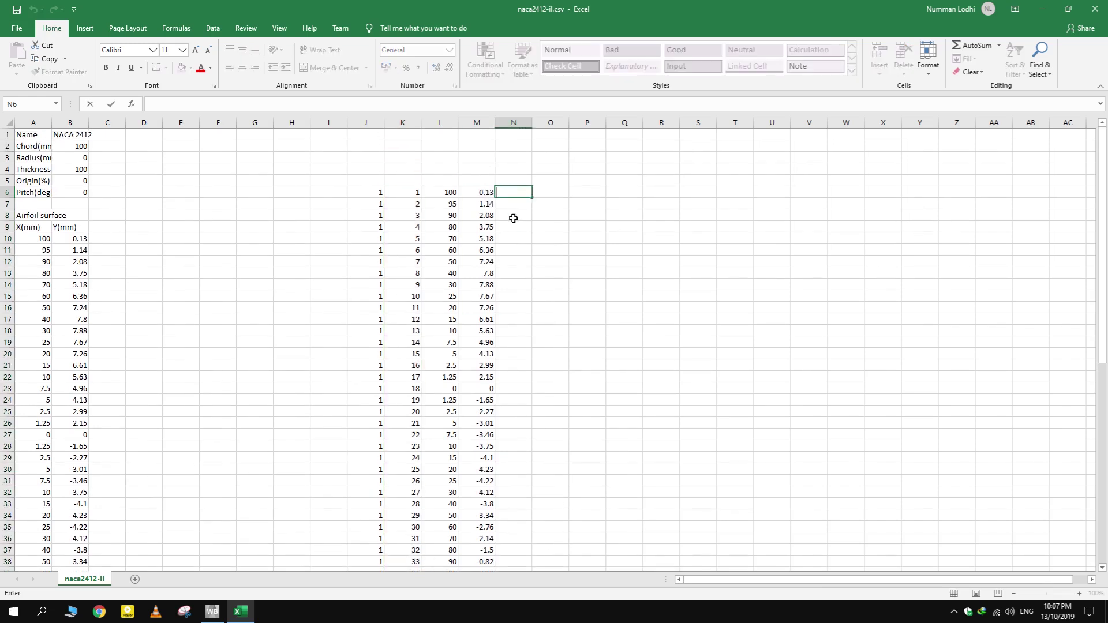
type("0")
left_click(588, 236)
left_click(515, 193)
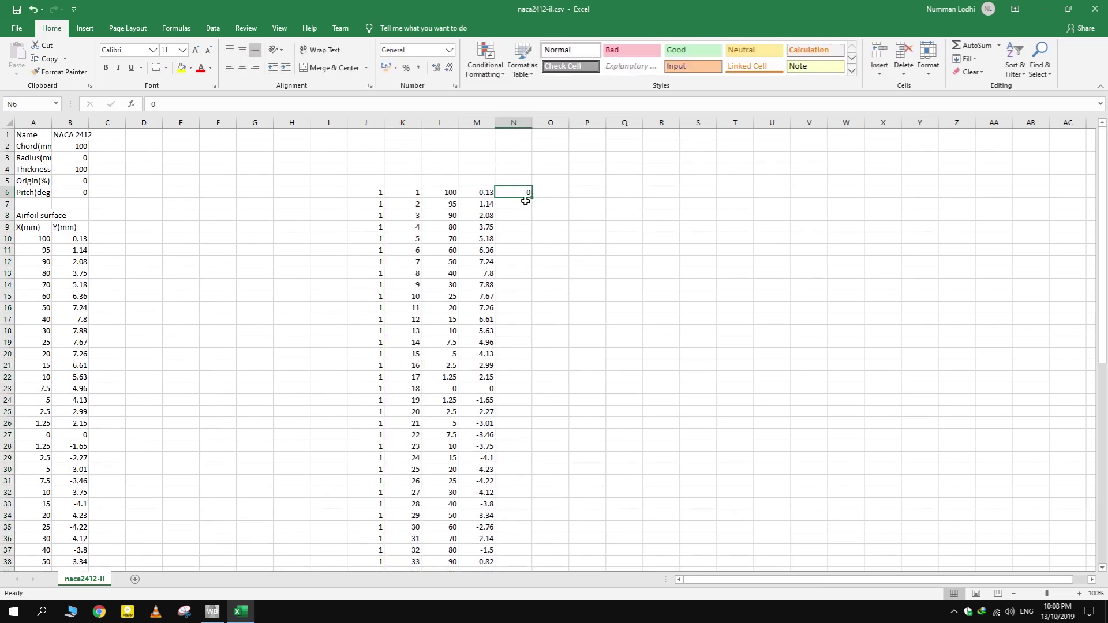
left_click_drag(531, 196, 518, 540)
left_click(607, 481)
scroll(425, 213, "up", 1)
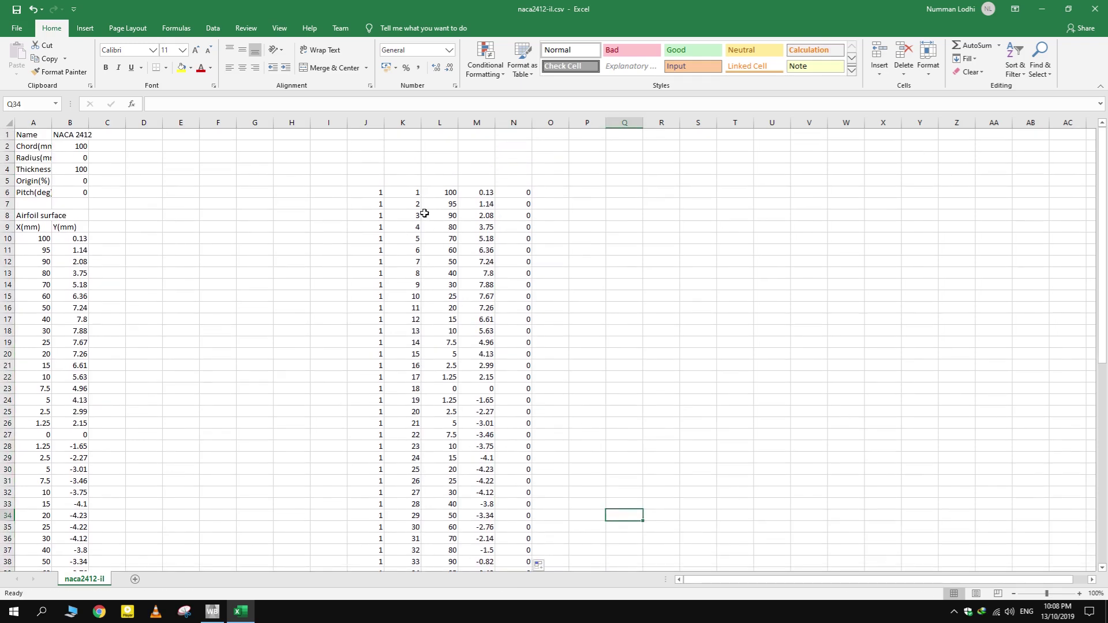
Step: Copy the J6:N40 table and close Excel unsaved, keeping the clipboard data
left_click_drag(365, 191, 522, 555)
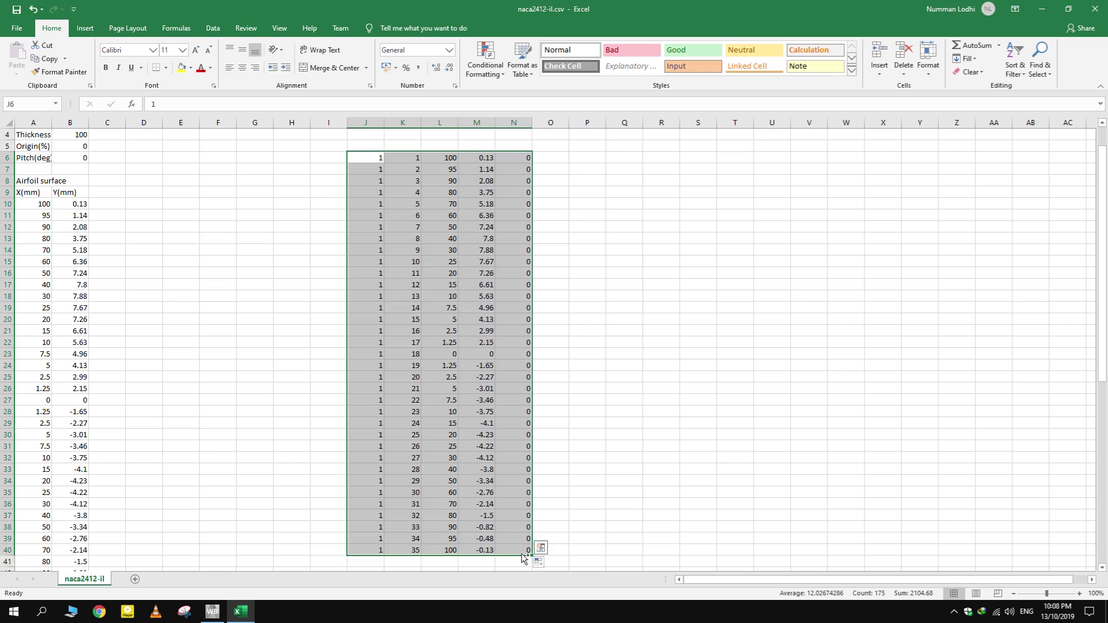
key("ctrl+c")
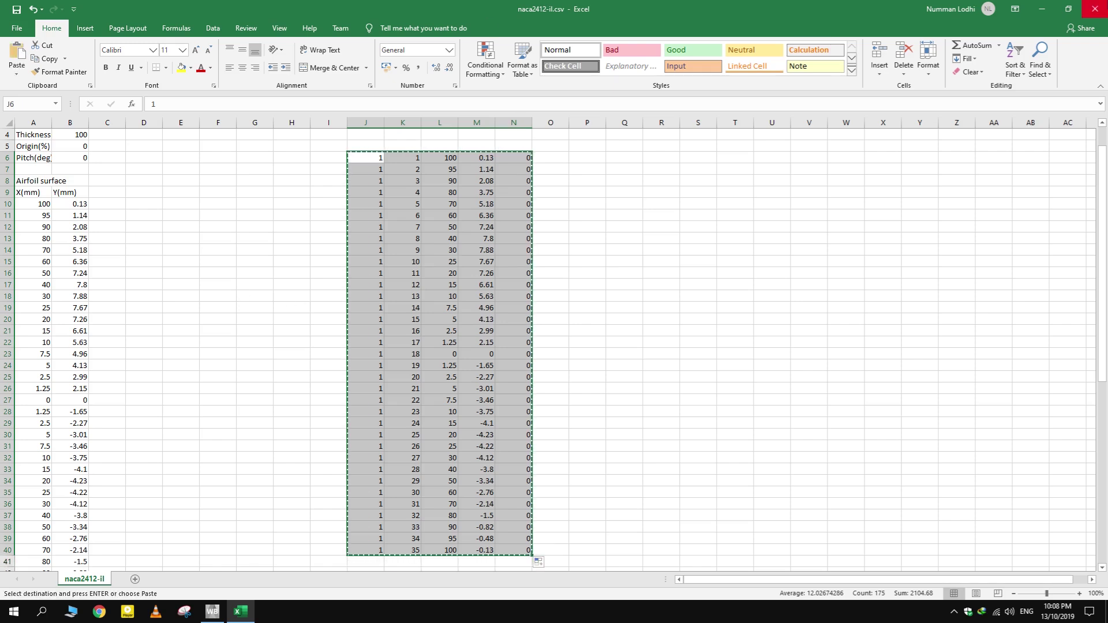
left_click(1095, 10)
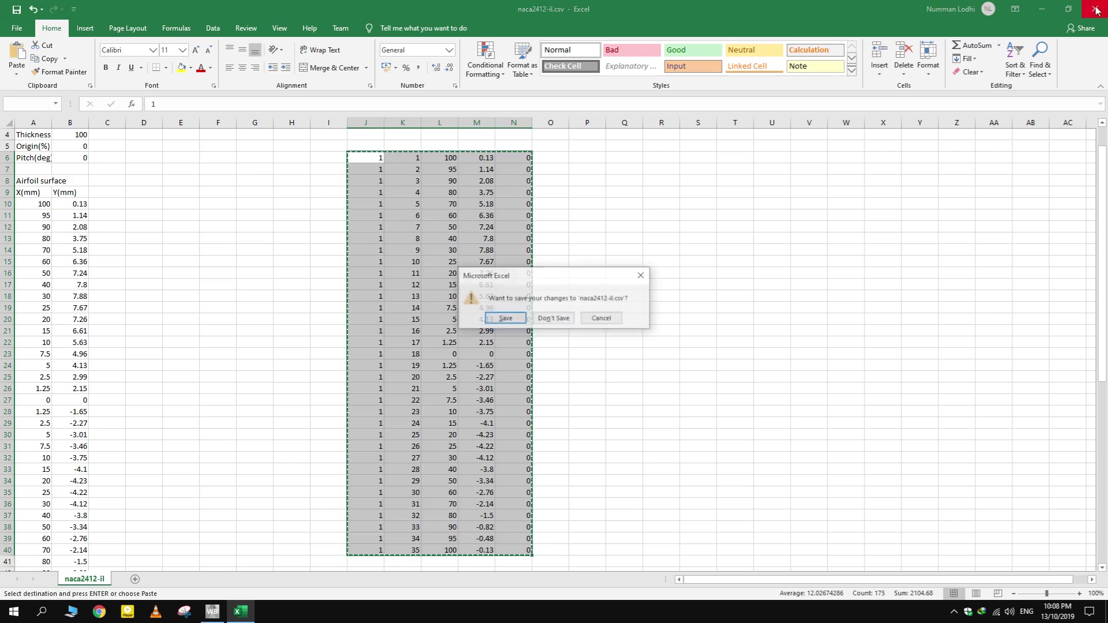
left_click(556, 318)
left_click(509, 344)
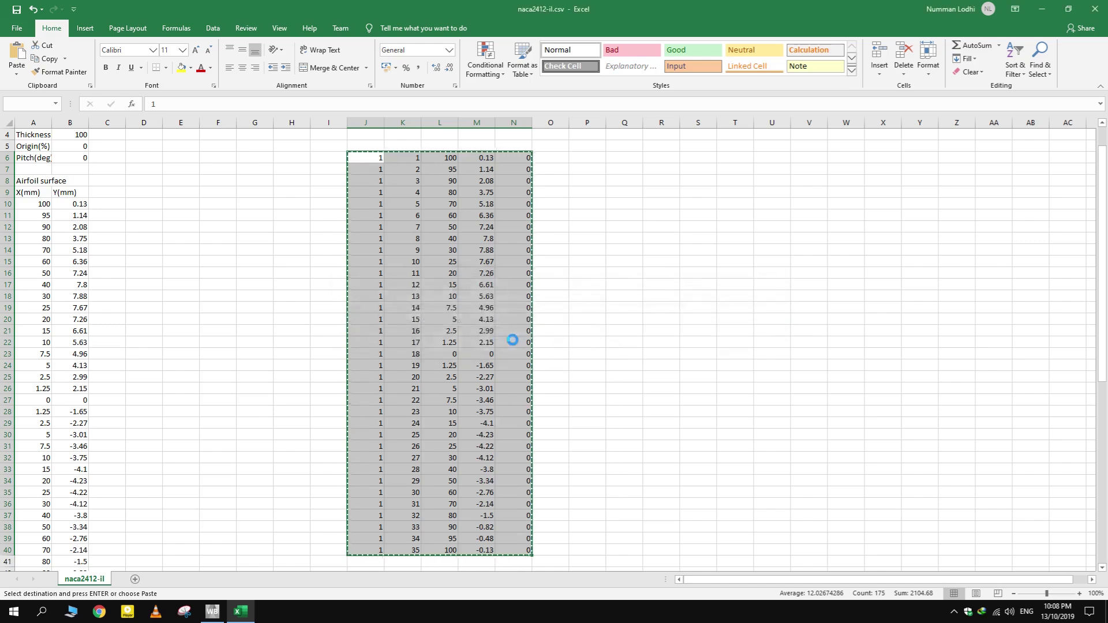
Step: Create a new text document on the desktop with the default name
right_click(2, 123)
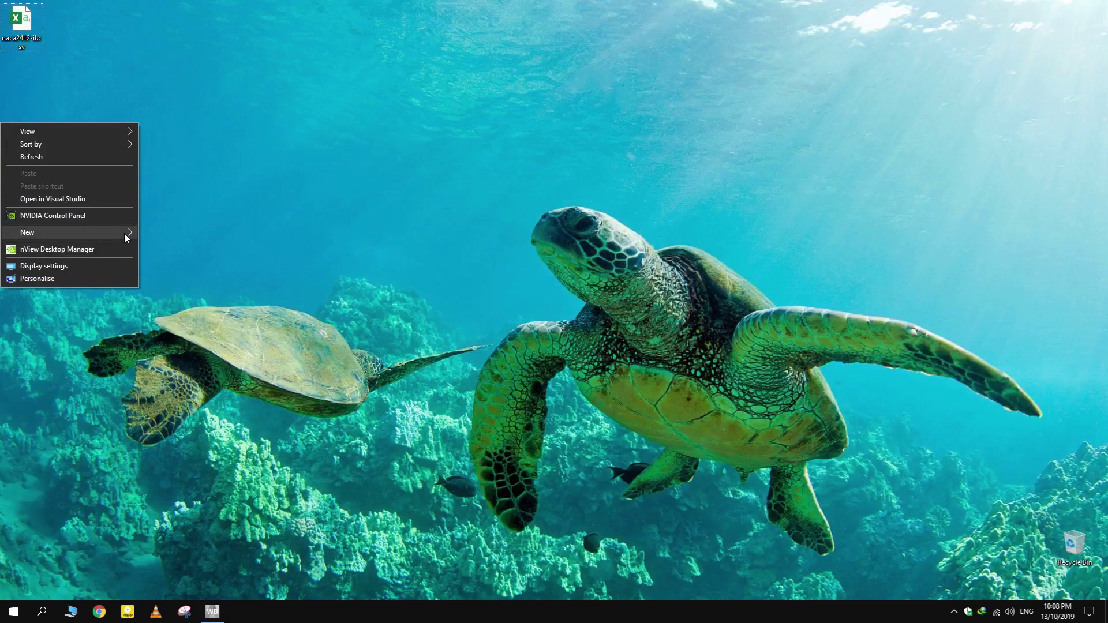
mouse_move(124, 233)
left_click(225, 353)
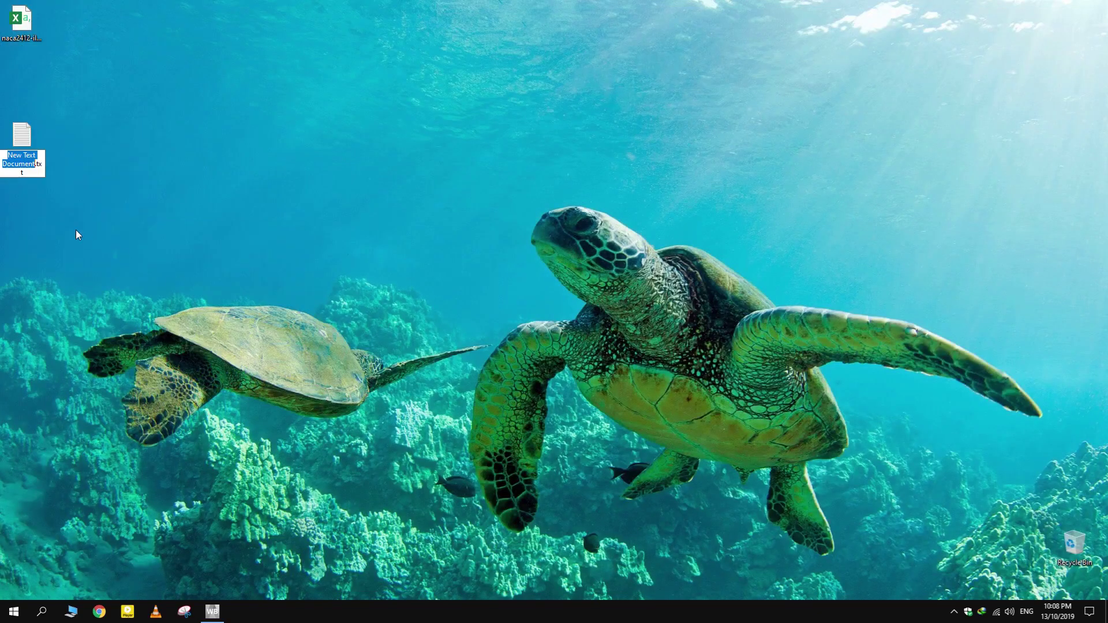
key("Return")
Step: Paste the point table into New Text Document.txt and save it
double_click(24, 153)
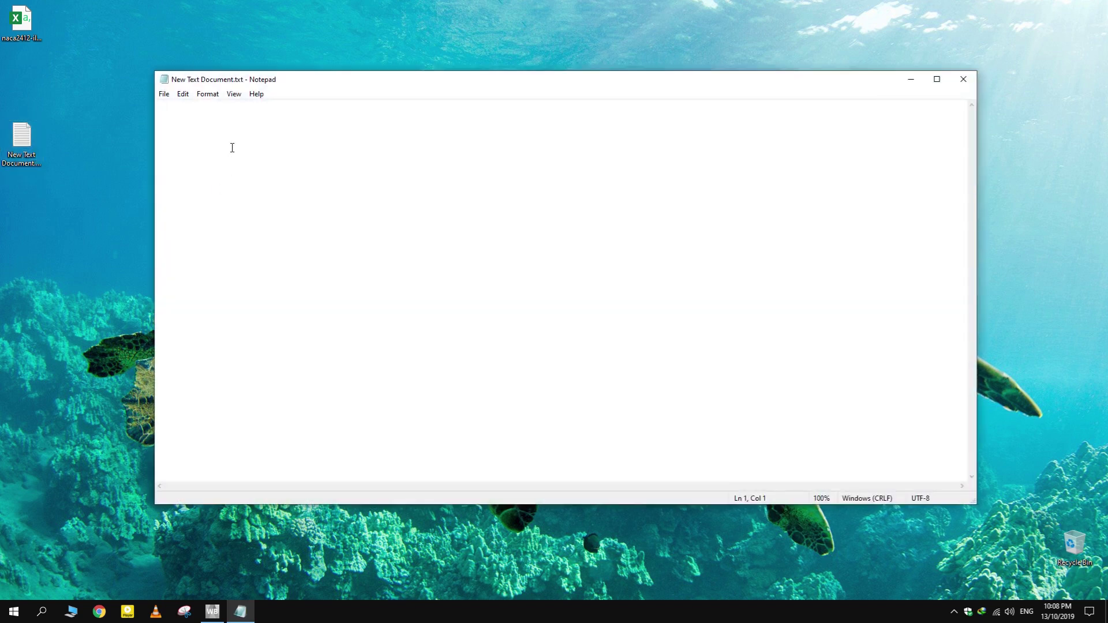
key("ctrl+v")
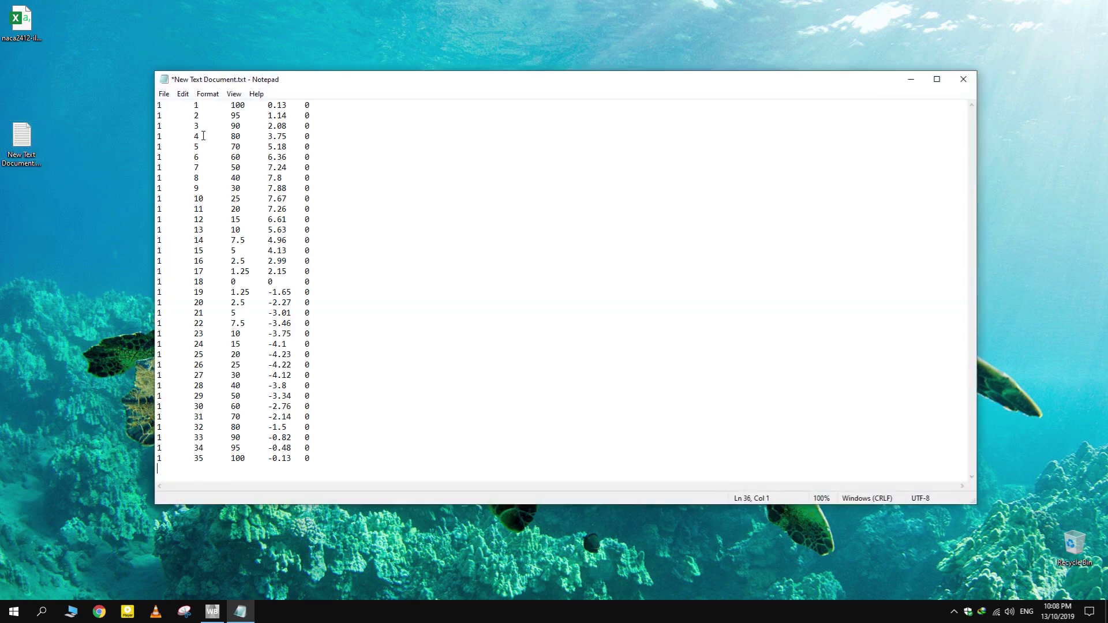
left_click(962, 79)
left_click(526, 319)
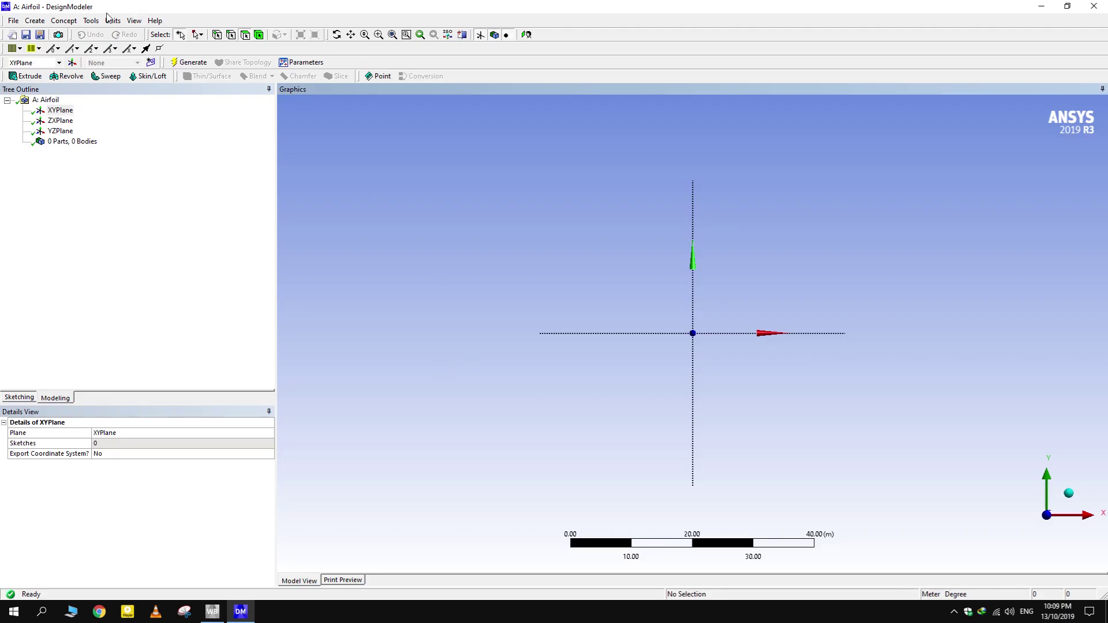
Step: Set DesignModeler's model units to Millimeter
left_click(110, 20)
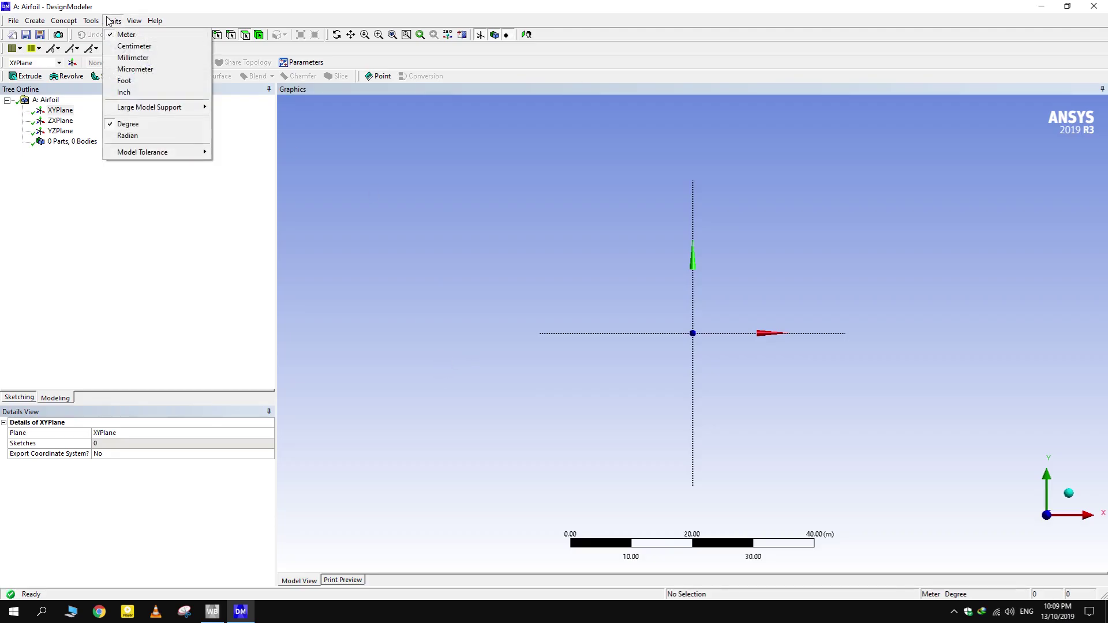
left_click(138, 59)
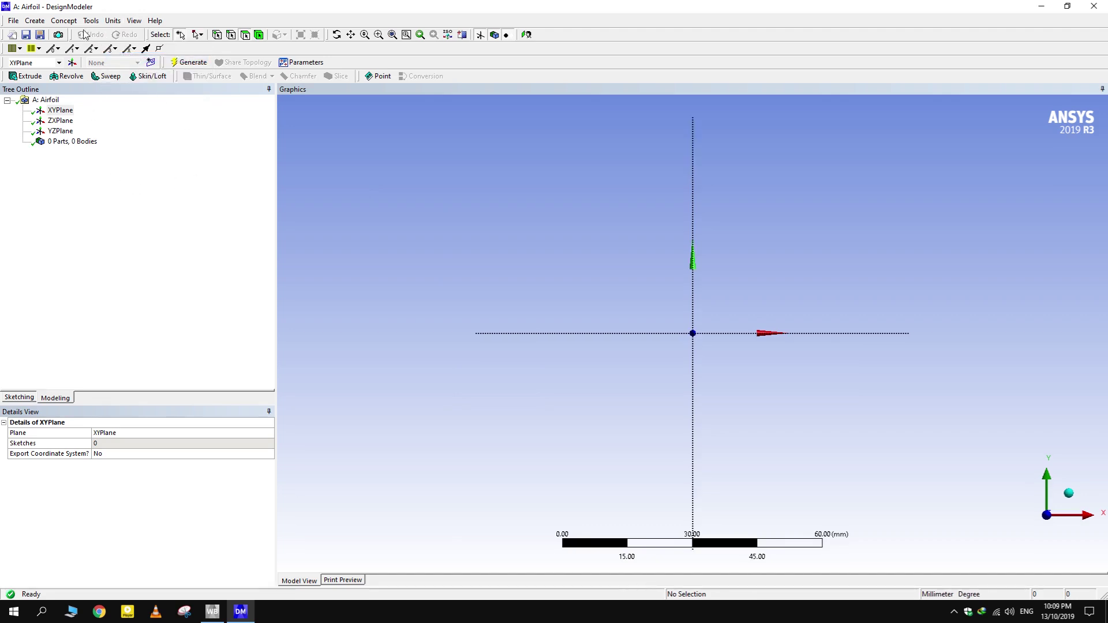
left_click(64, 20)
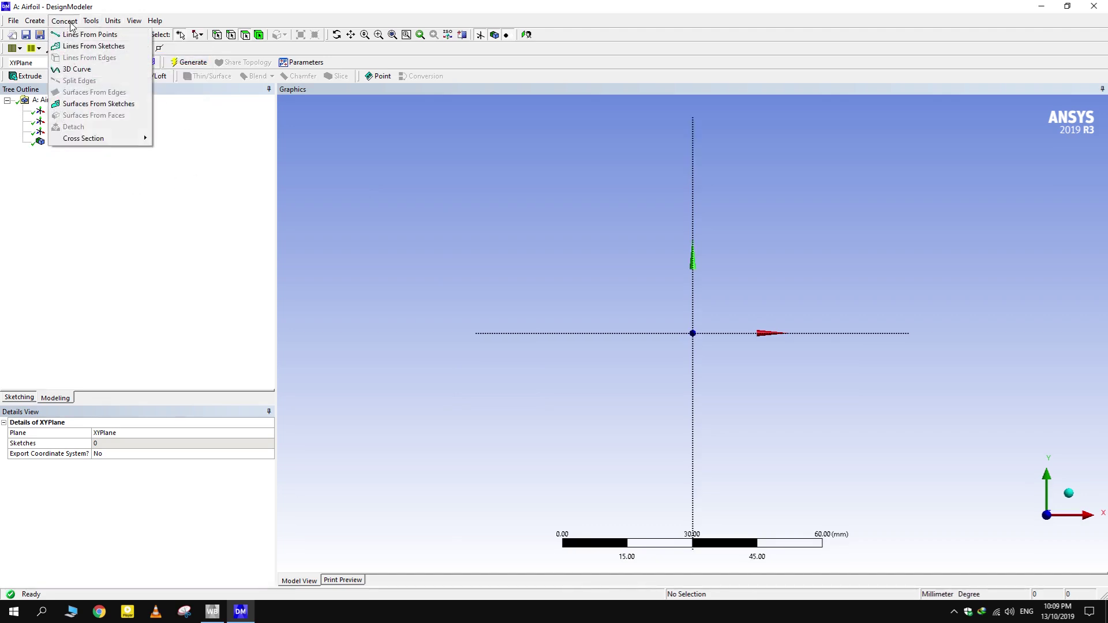
Step: Create a 3D curve on XYPlane from the New Text Document.txt coordinates file
left_click(85, 69)
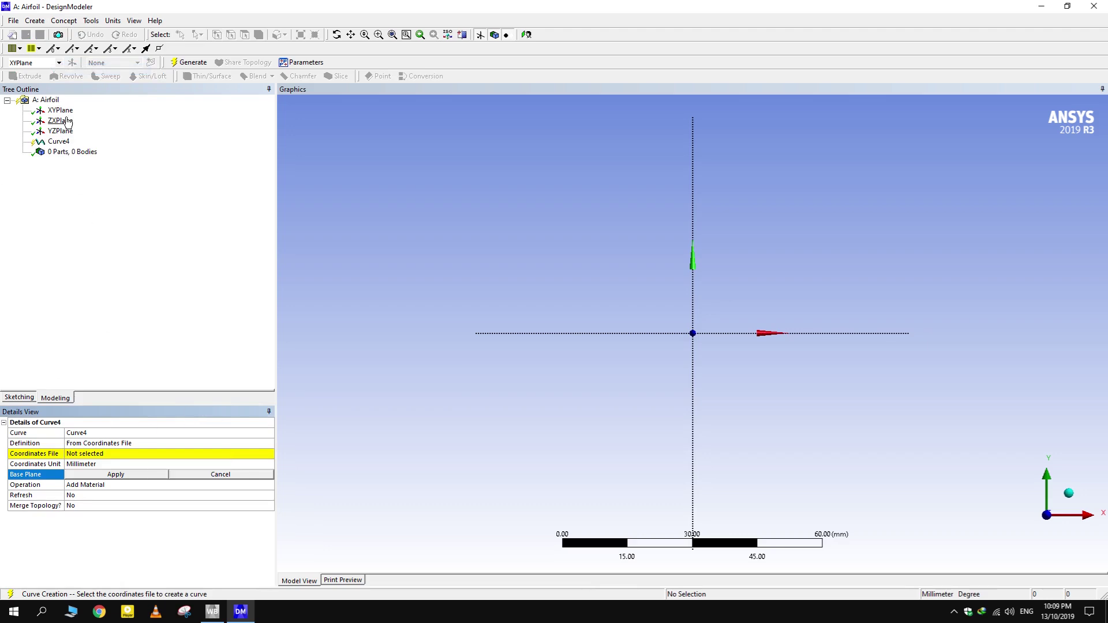
left_click(60, 110)
left_click(114, 474)
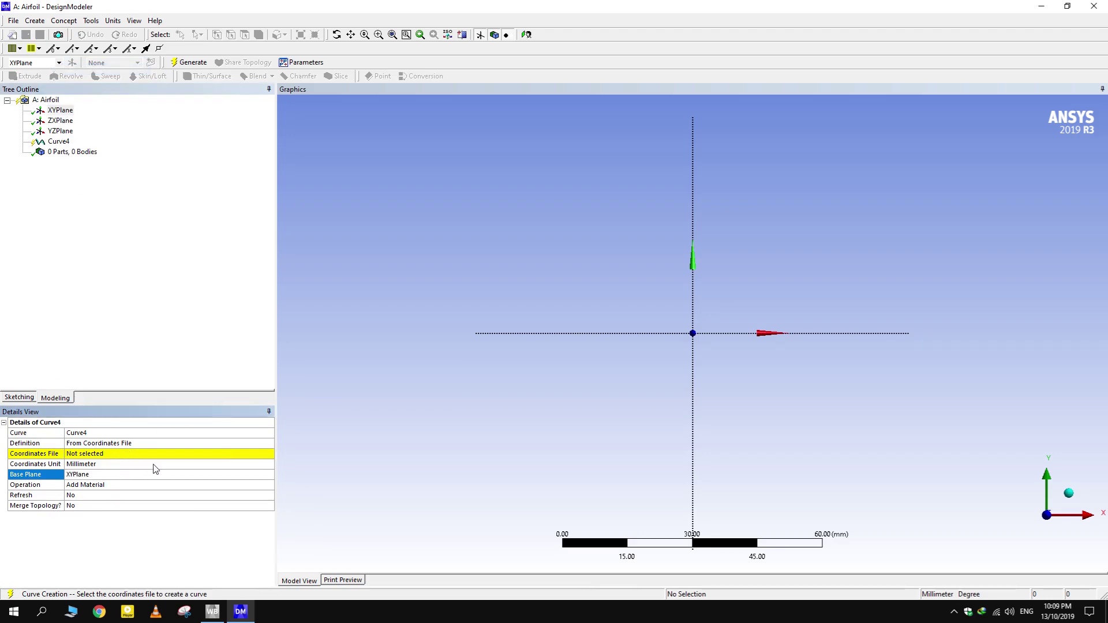
left_click(183, 456)
left_click(268, 455)
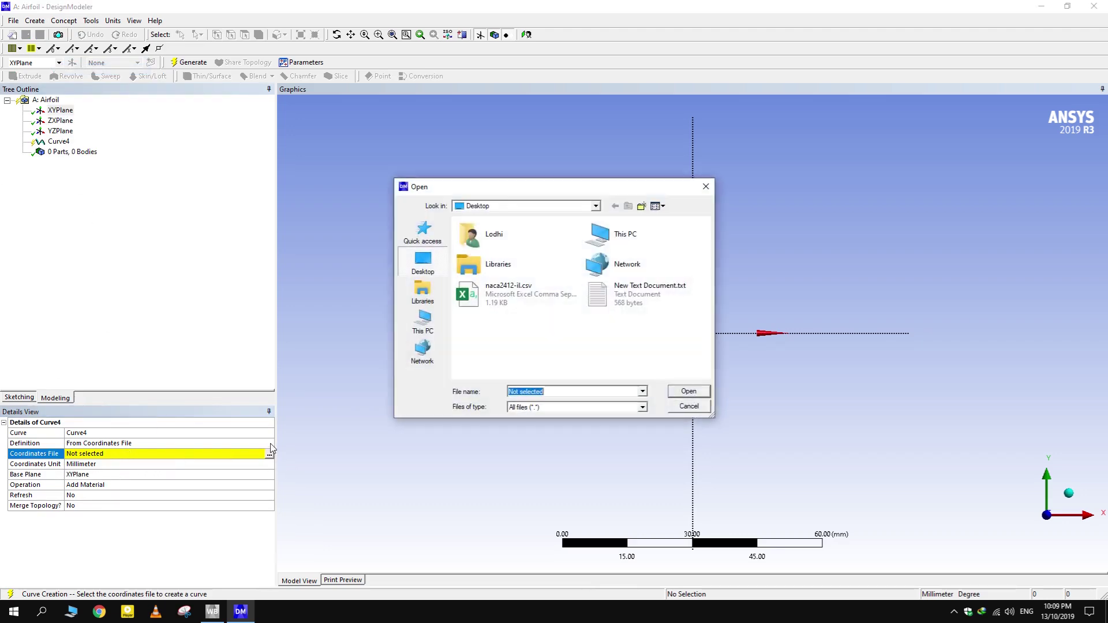
left_click(644, 285)
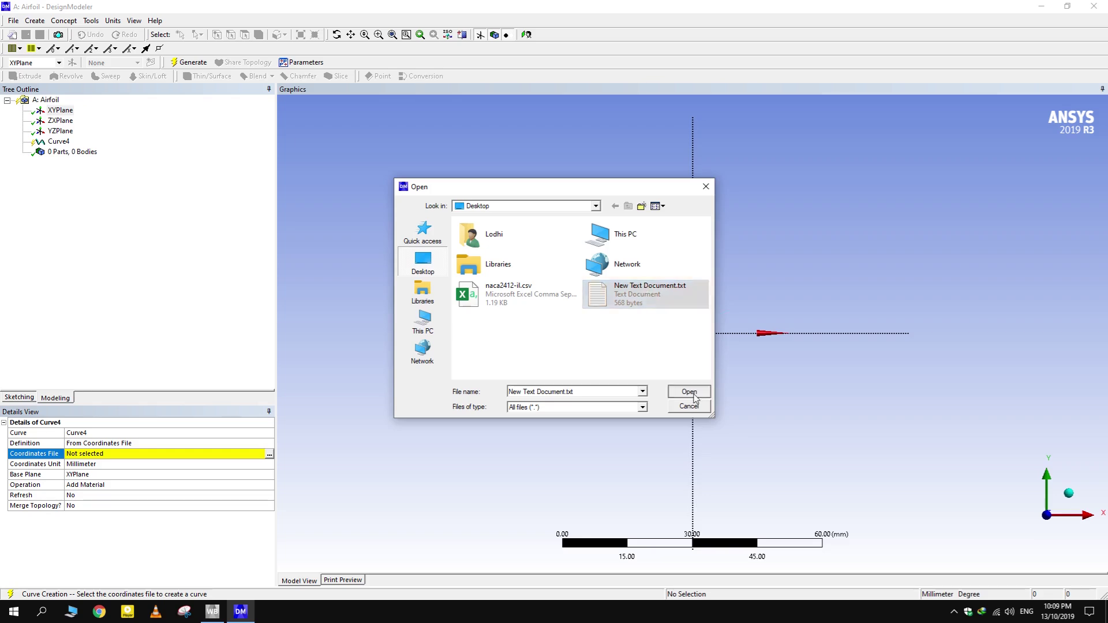
left_click(693, 393)
scroll(552, 372, "down", 10)
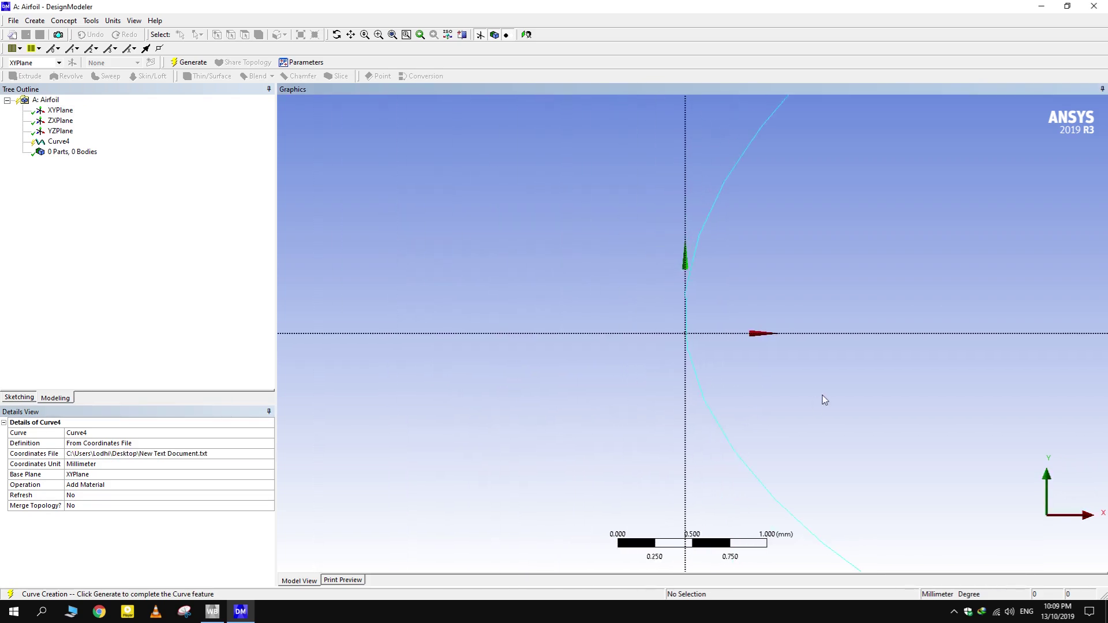
scroll(554, 353, "down", 5)
scroll(540, 377, "down", 5)
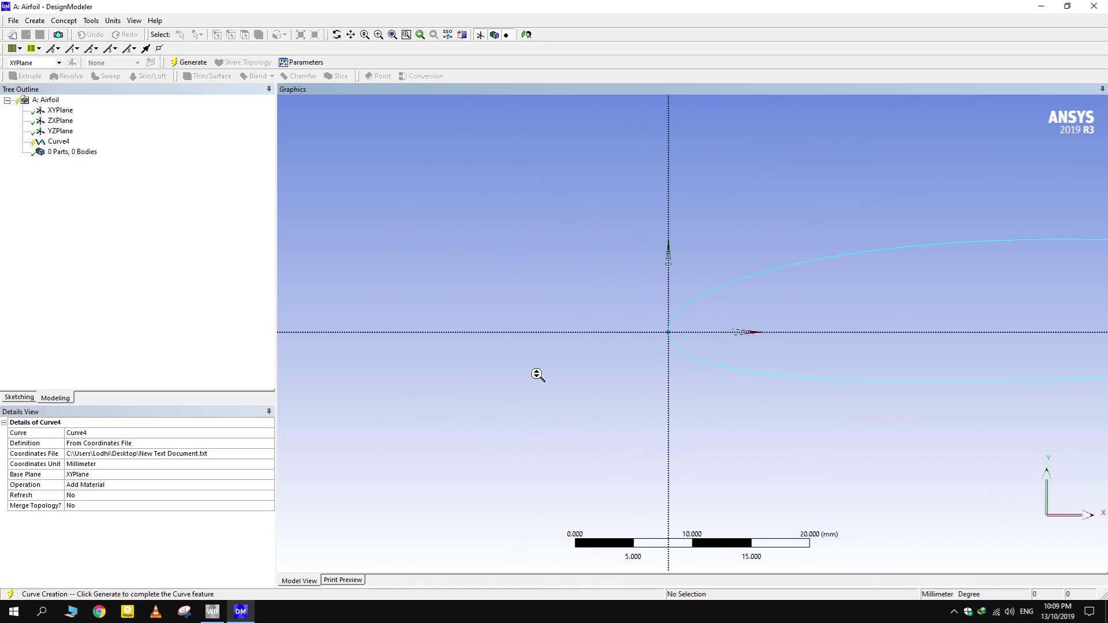
middle_click_drag(875, 376, 554, 347, "ctrl")
scroll(545, 345, "down", 1)
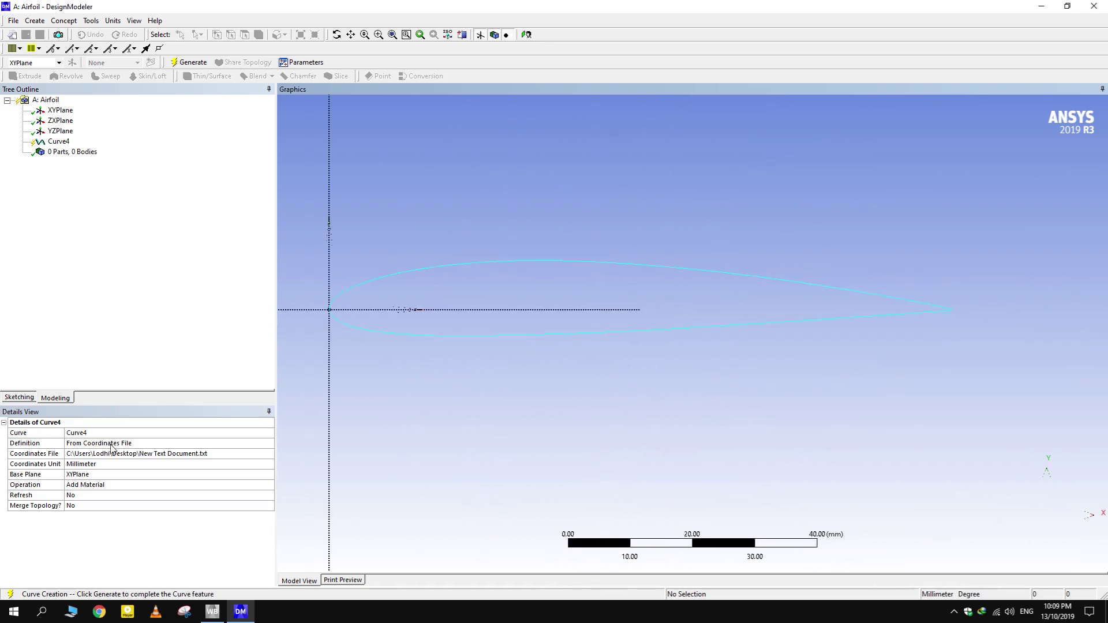
Step: Generate the airfoil curve body and zoom in on the open trailing edge
left_click(185, 62)
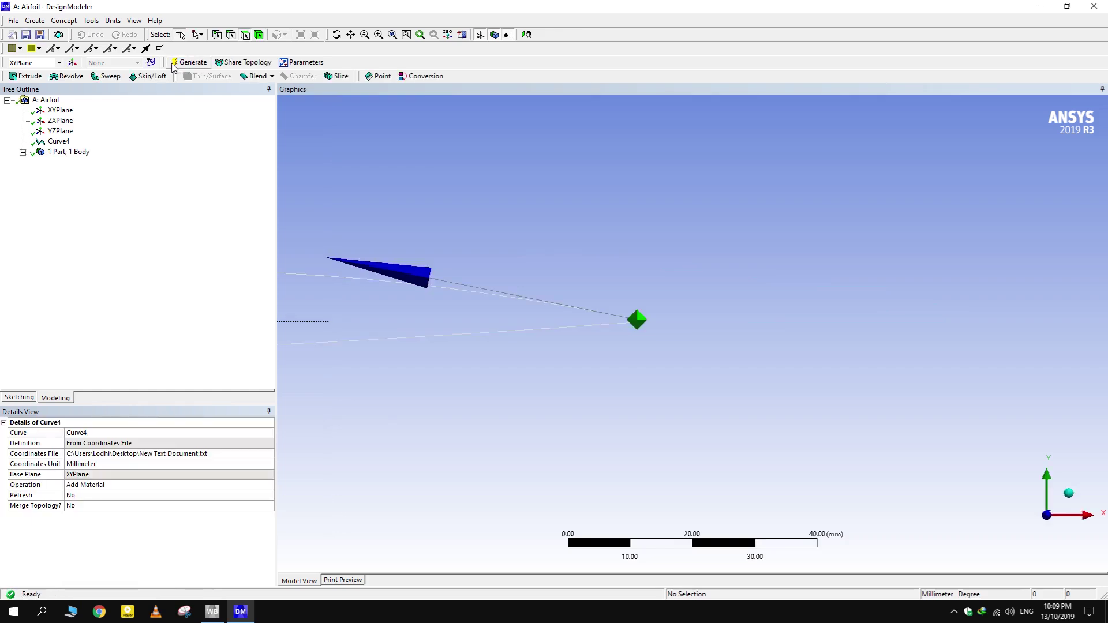
scroll(553, 335, "up", 5)
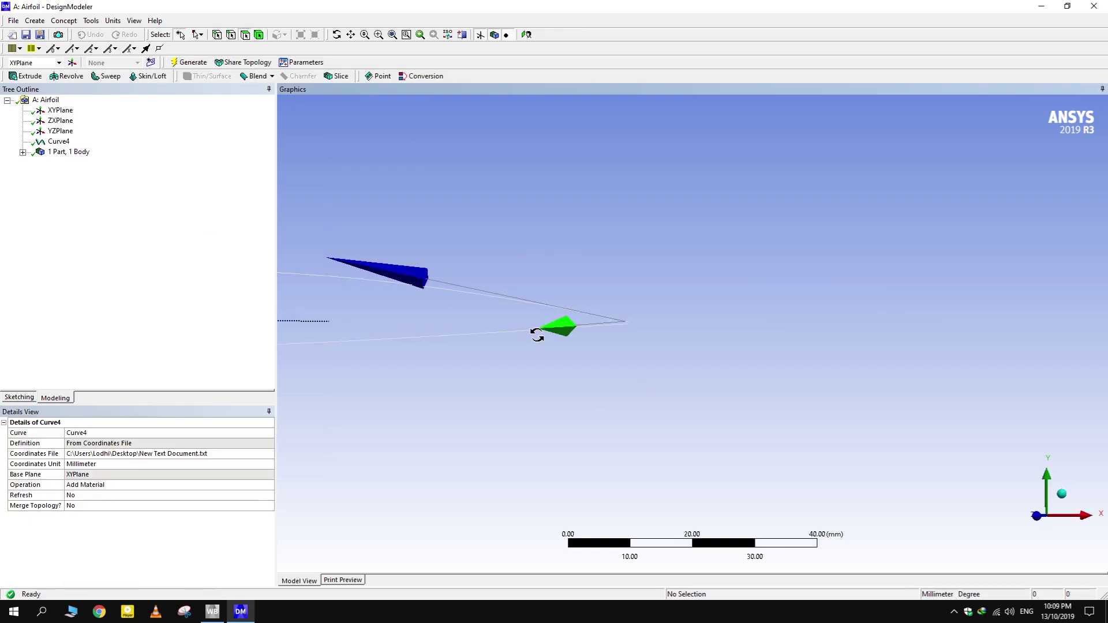
scroll(706, 317, "up", 6)
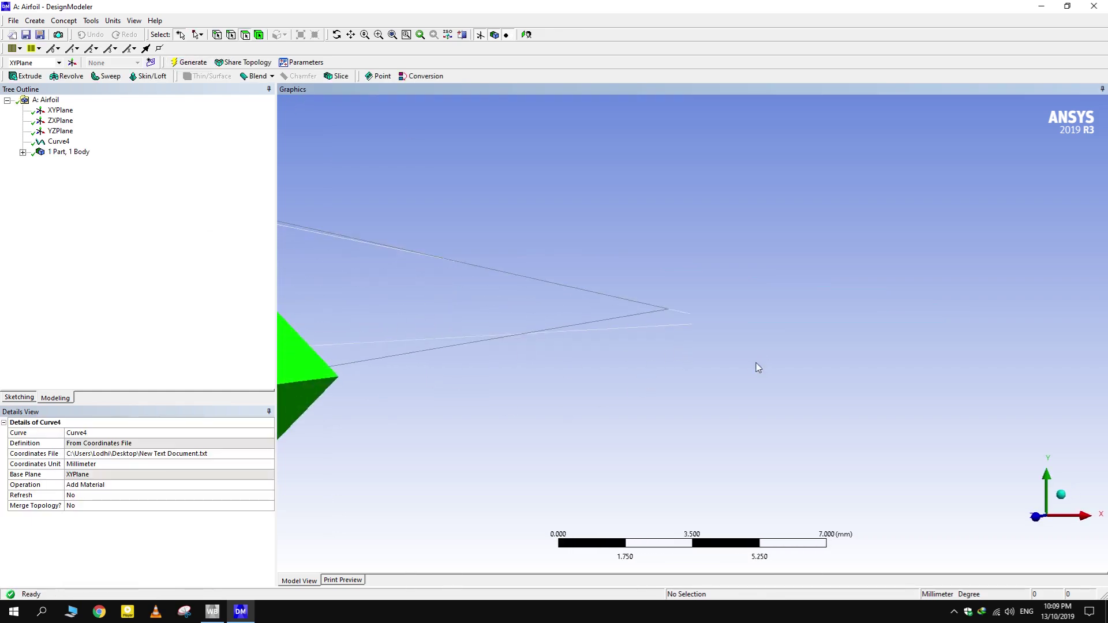
left_click(733, 371)
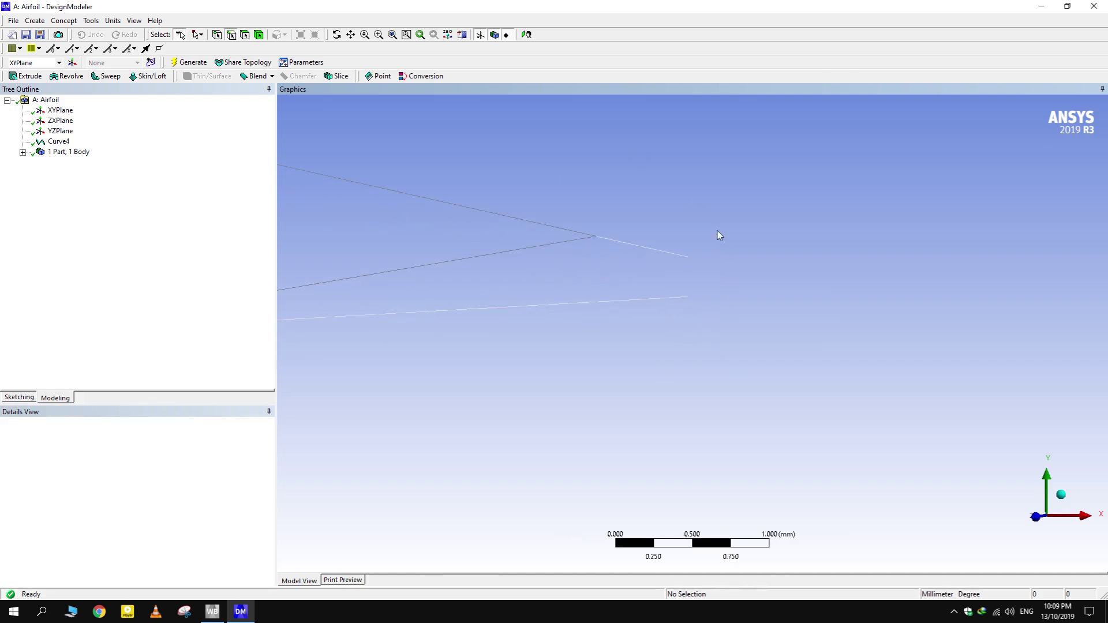
Step: Add a Lines From Points line joining the two trailing-edge endpoints
left_click(64, 21)
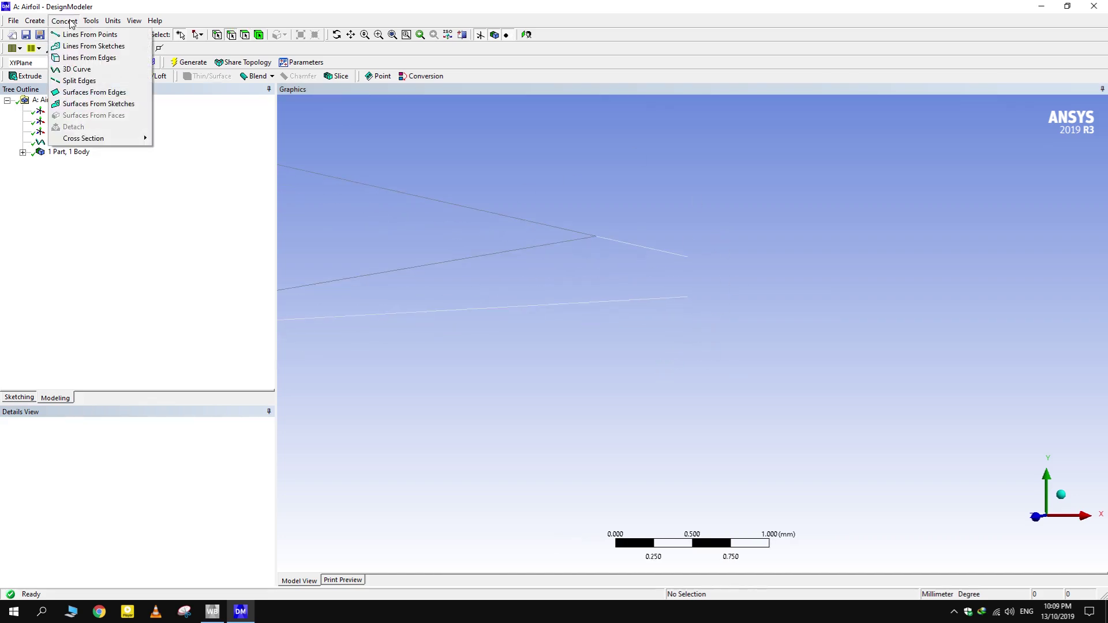
left_click(72, 23)
left_click(68, 22)
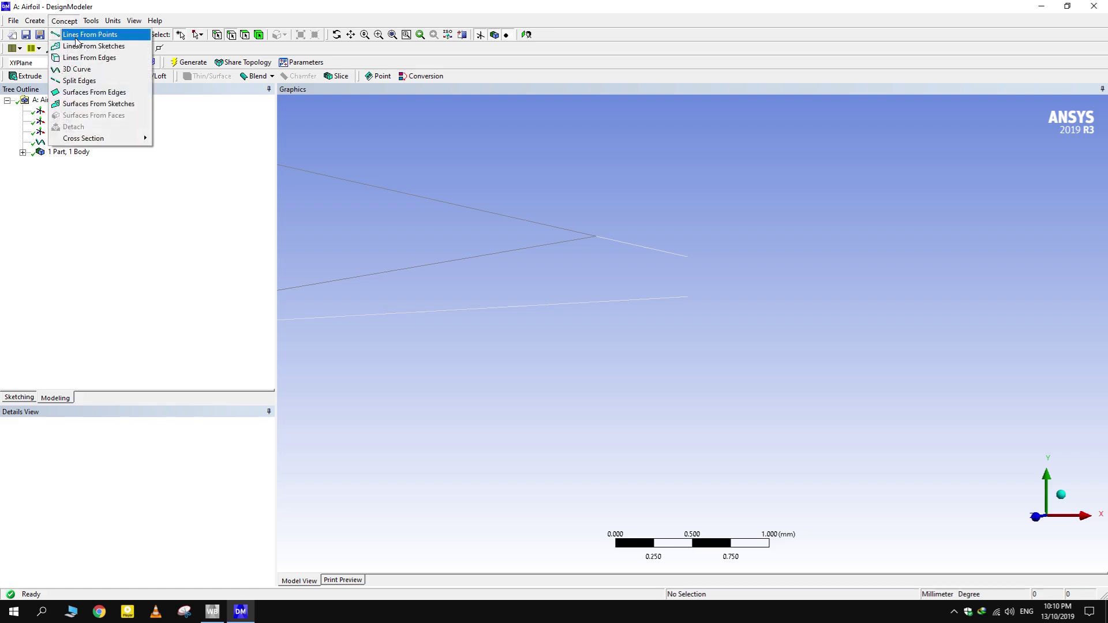
left_click(77, 36)
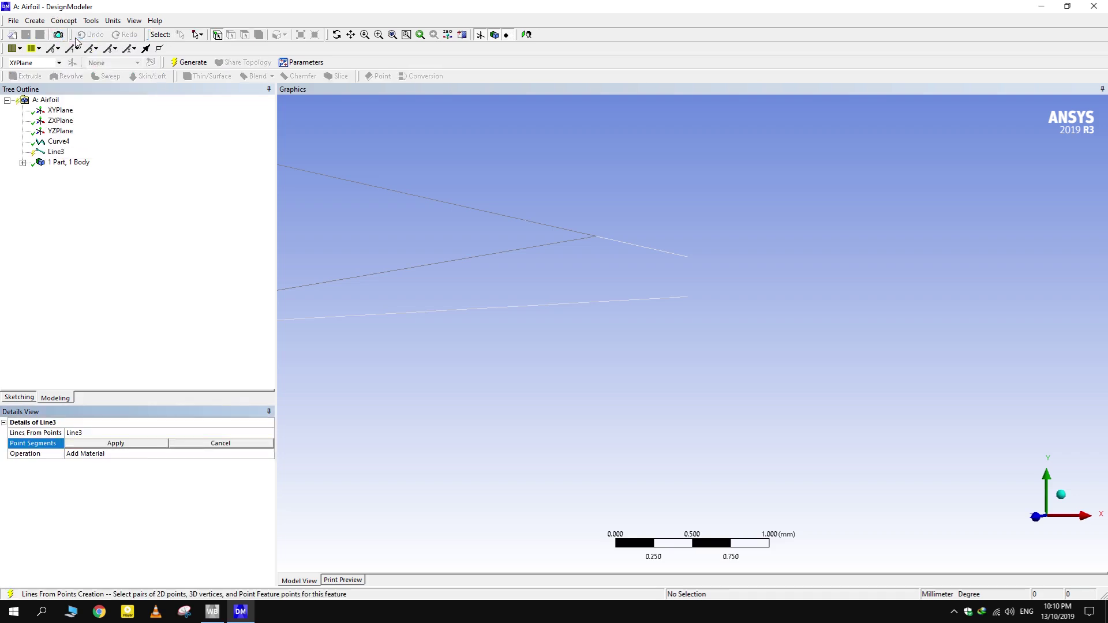
left_click(687, 258)
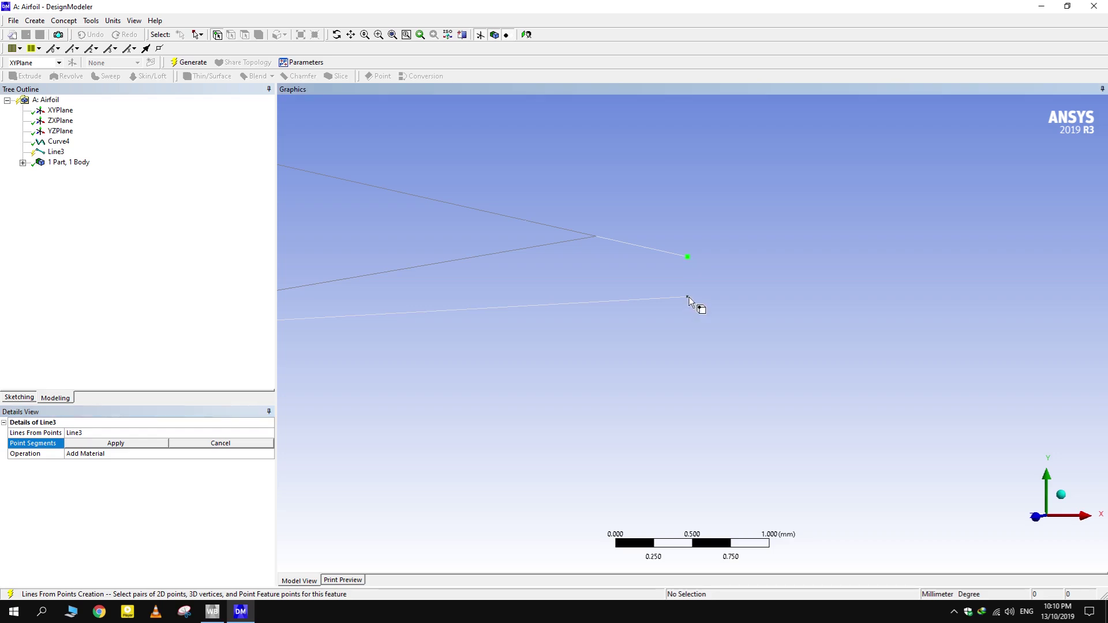
left_click(687, 298)
left_click(116, 443)
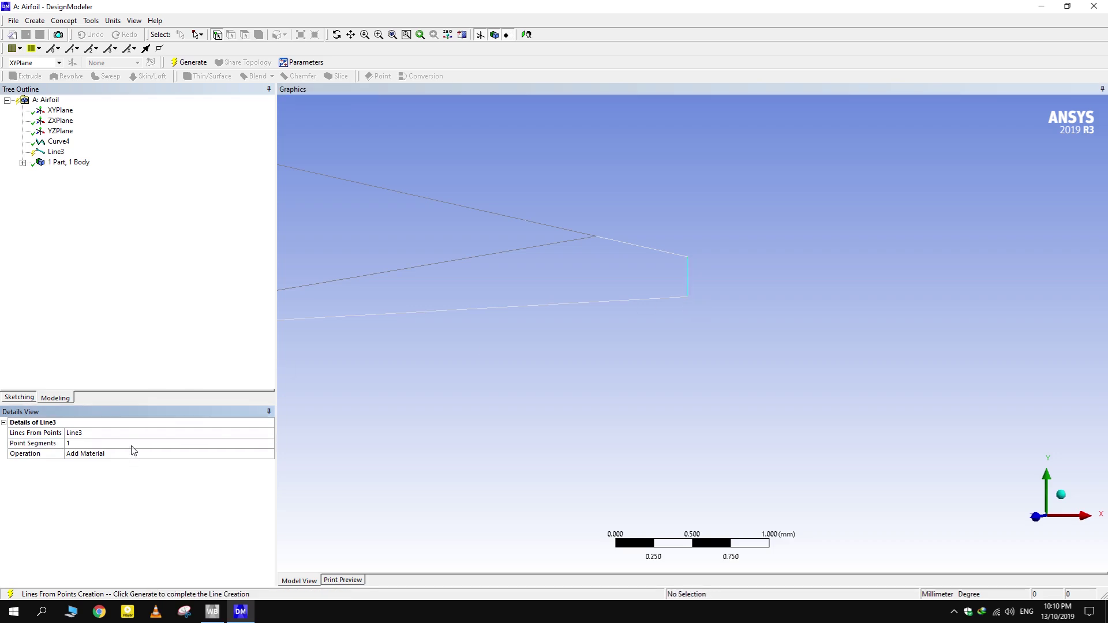
Step: Generate the trailing-edge line and build Surf1 from the airfoil curve and line edges
left_click(184, 62)
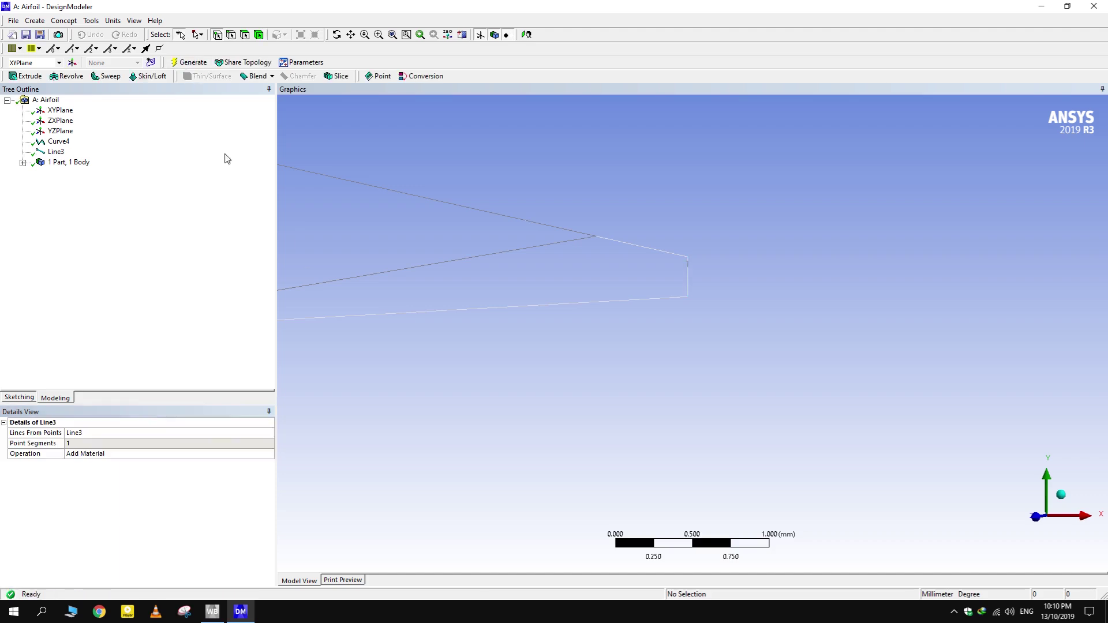
left_click(69, 22)
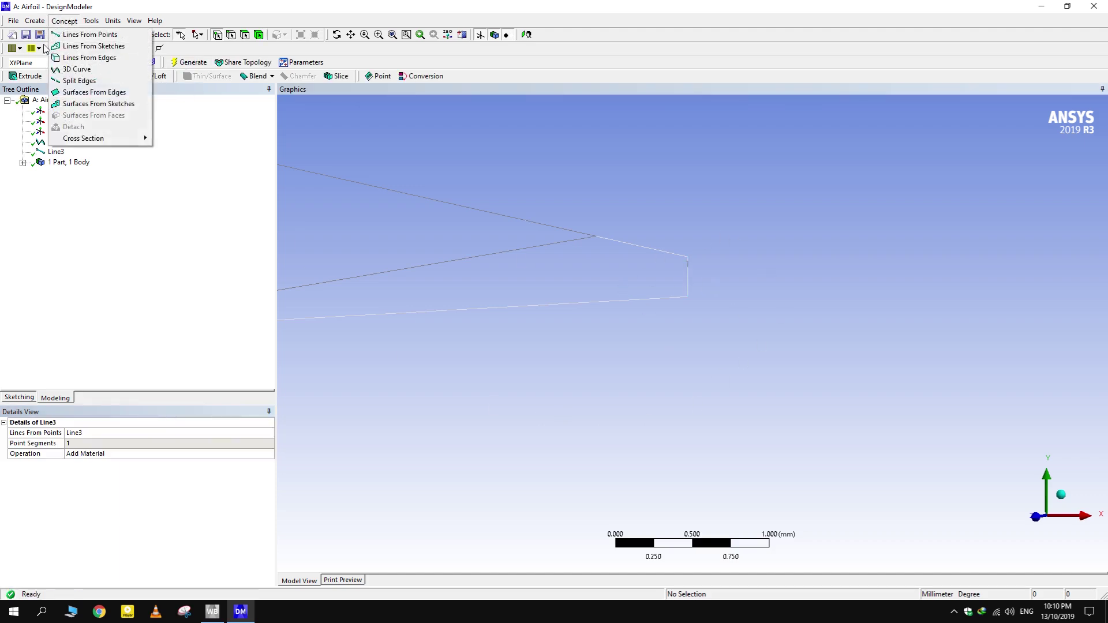
left_click(104, 94)
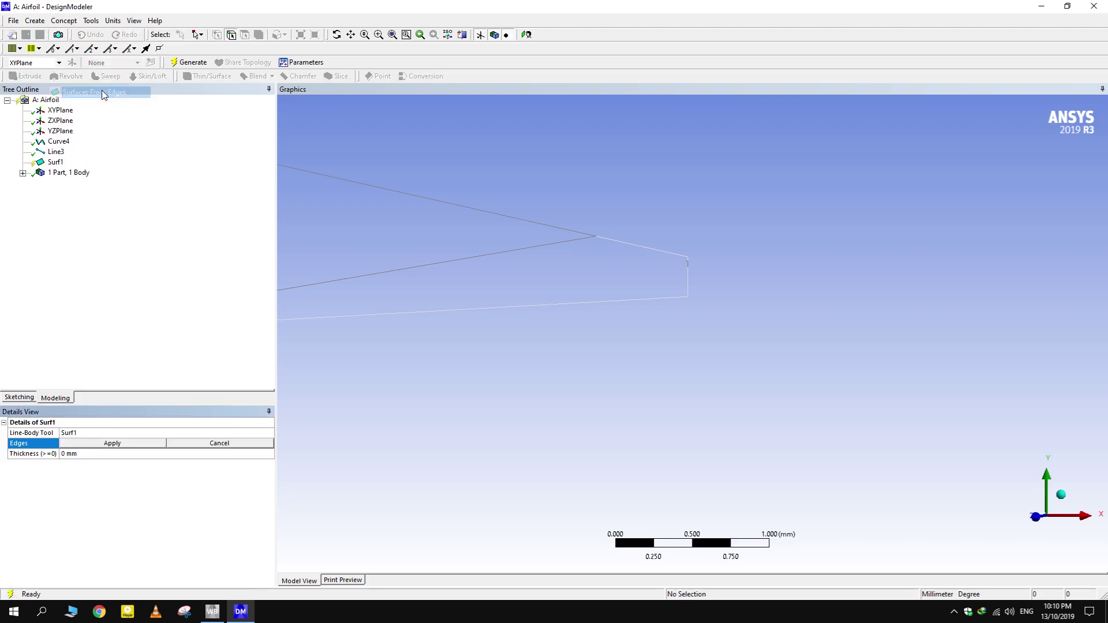
left_click(531, 304)
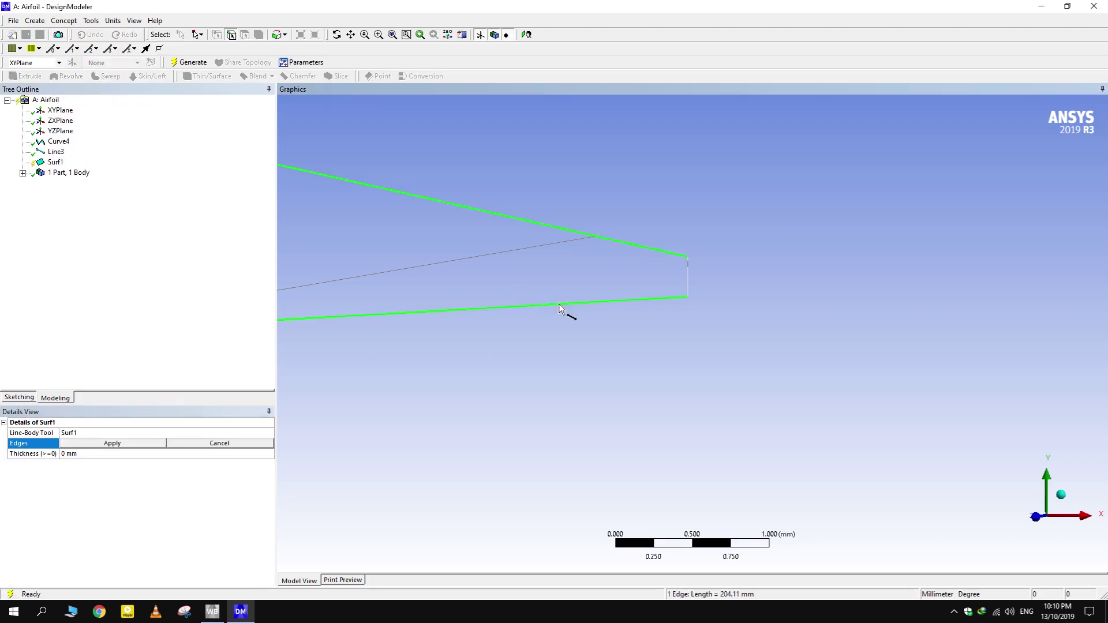
left_click(690, 275, "ctrl")
left_click(114, 443)
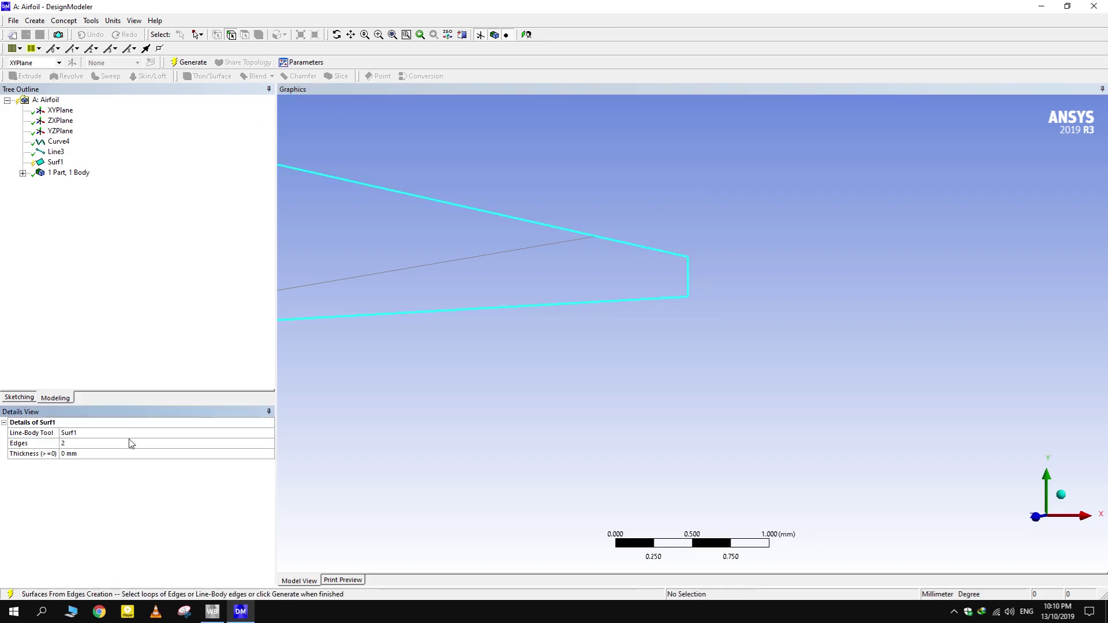
left_click(191, 62)
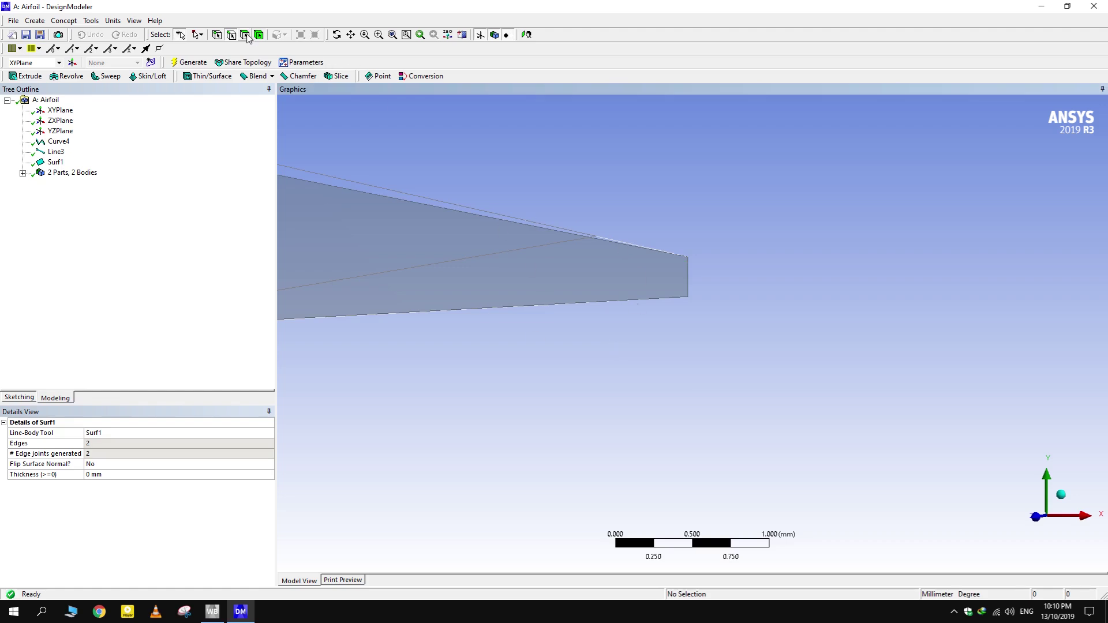
Step: Inspect the new surface body, zoom out, and select XYPlane
left_click(415, 247)
left_click(492, 171)
scroll(527, 301, "down", 10)
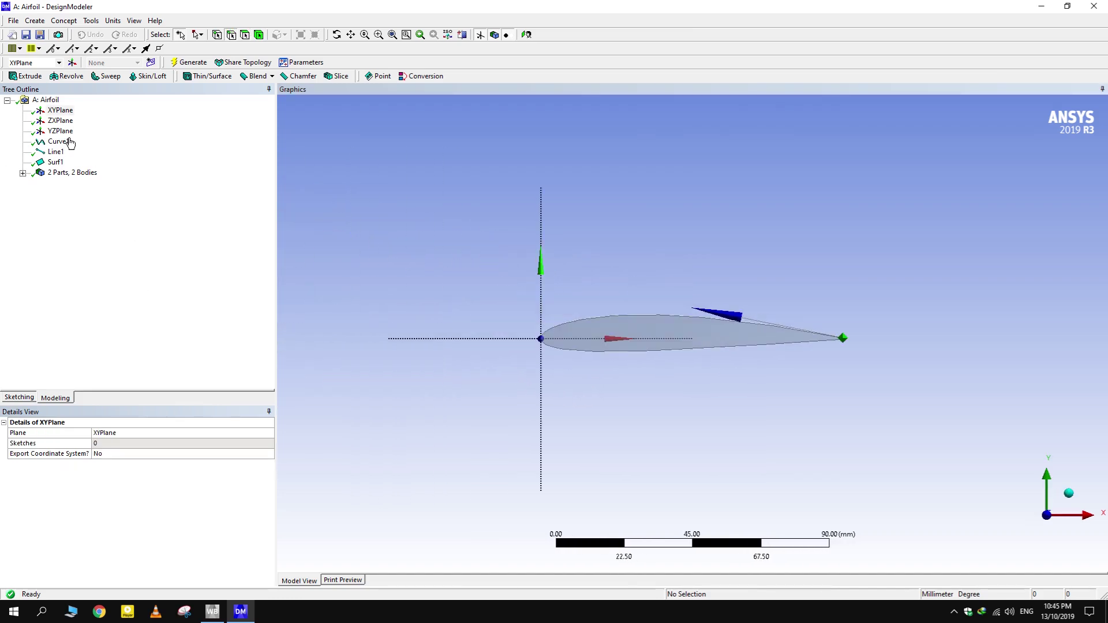
left_click(60, 110)
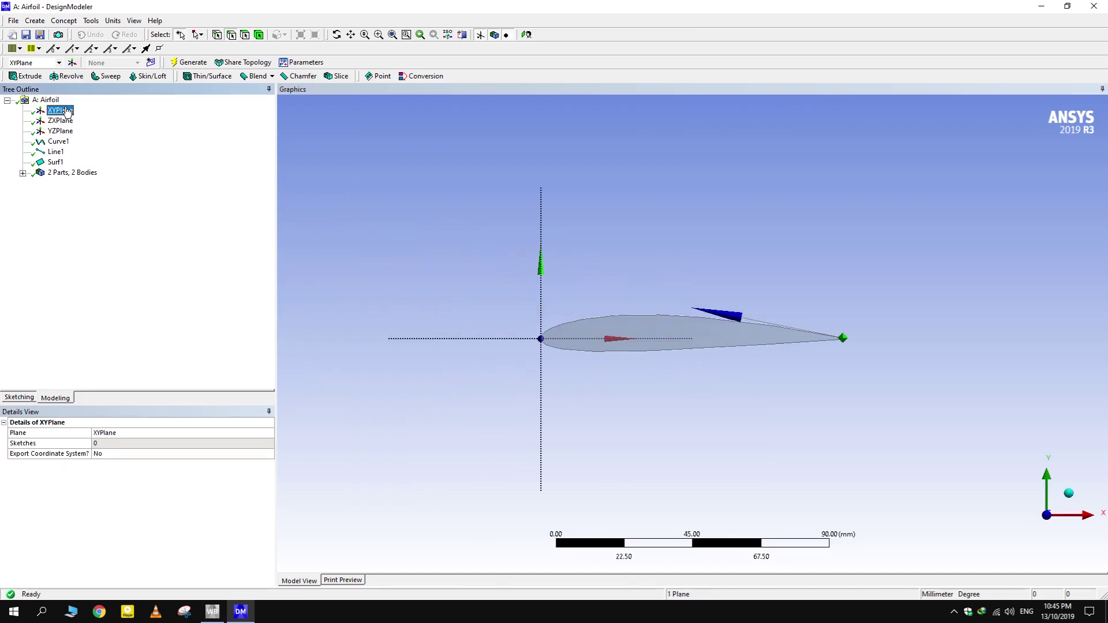
Step: Create Sketch1 on XYPlane, choose Arc by Center, and zoom to the trailing edge
left_click(151, 63)
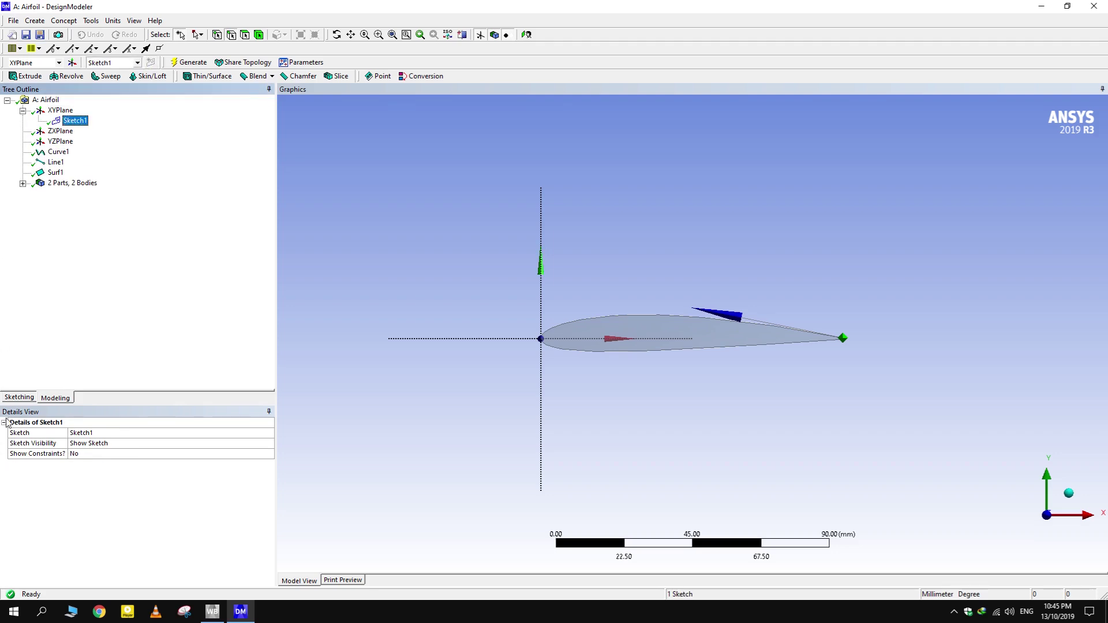
left_click(18, 398)
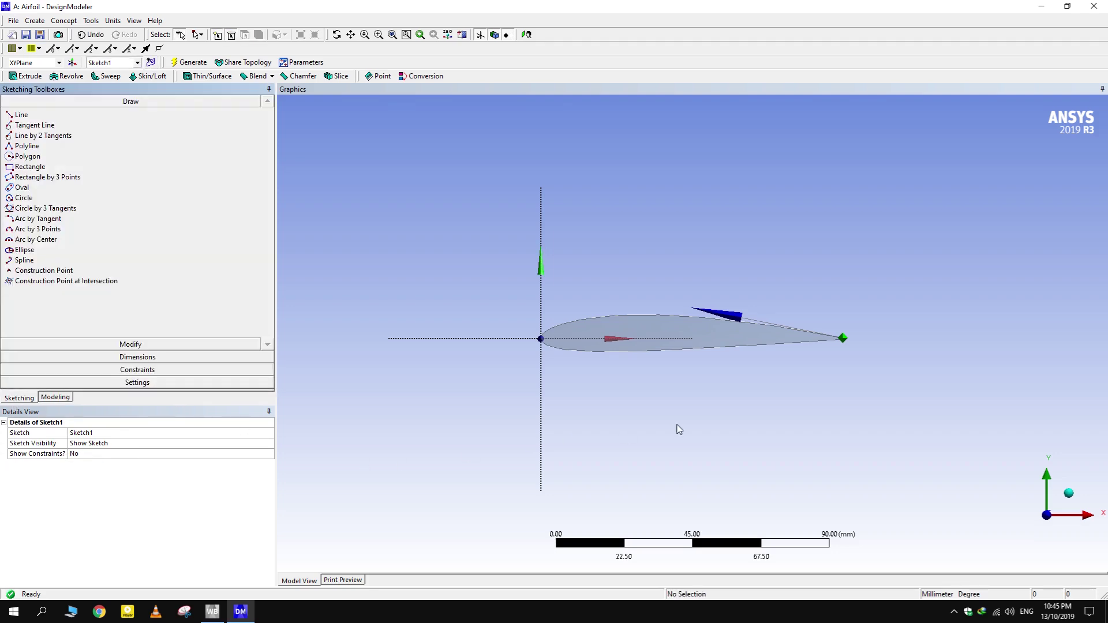
scroll(688, 411, "down", 5)
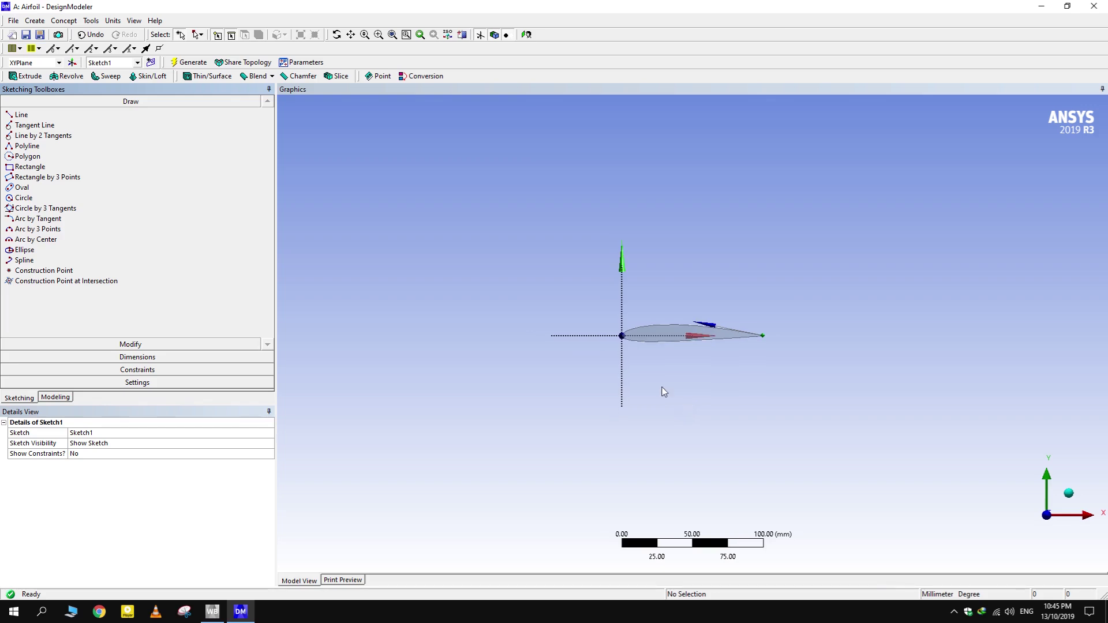
left_click(52, 239)
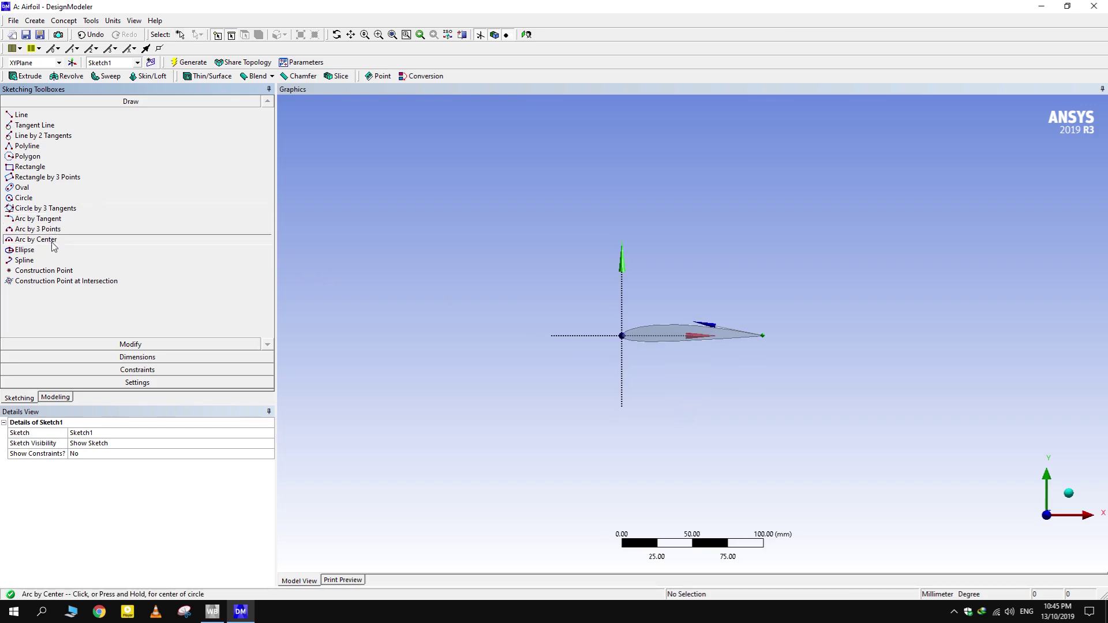
scroll(937, 332, "up", 8)
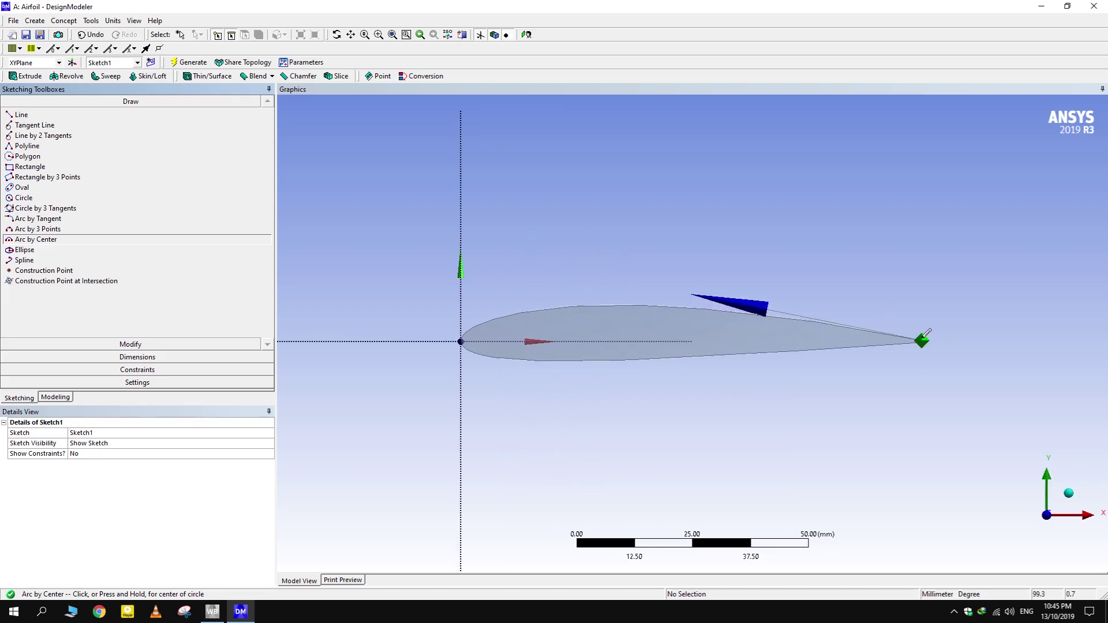
scroll(915, 339, "up", 5)
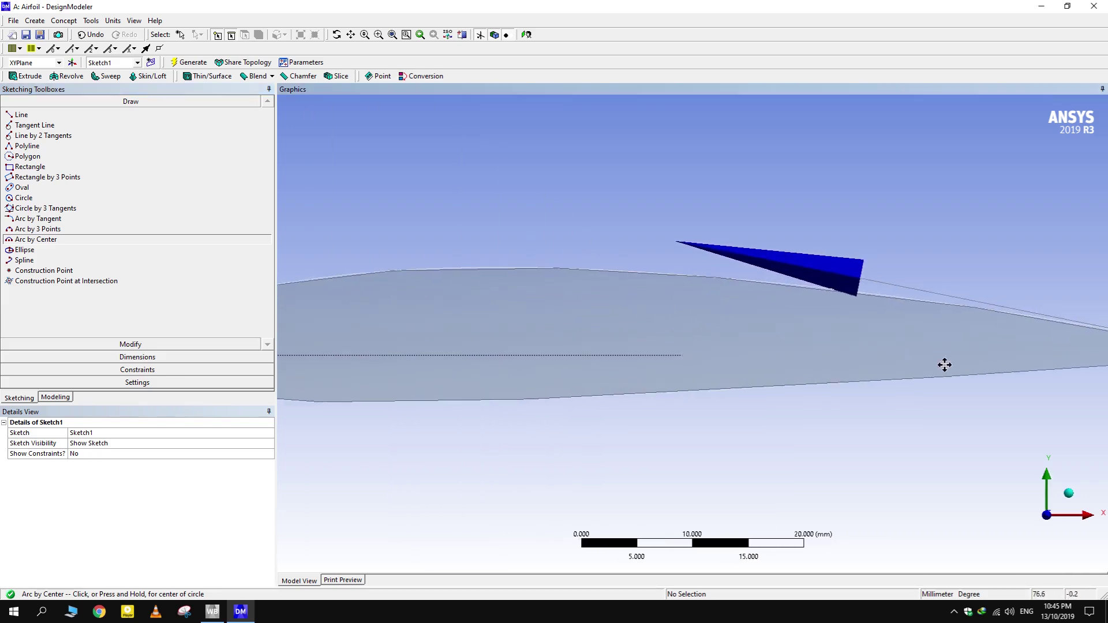
scroll(808, 370, "up", 4)
scroll(761, 379, "up", 4)
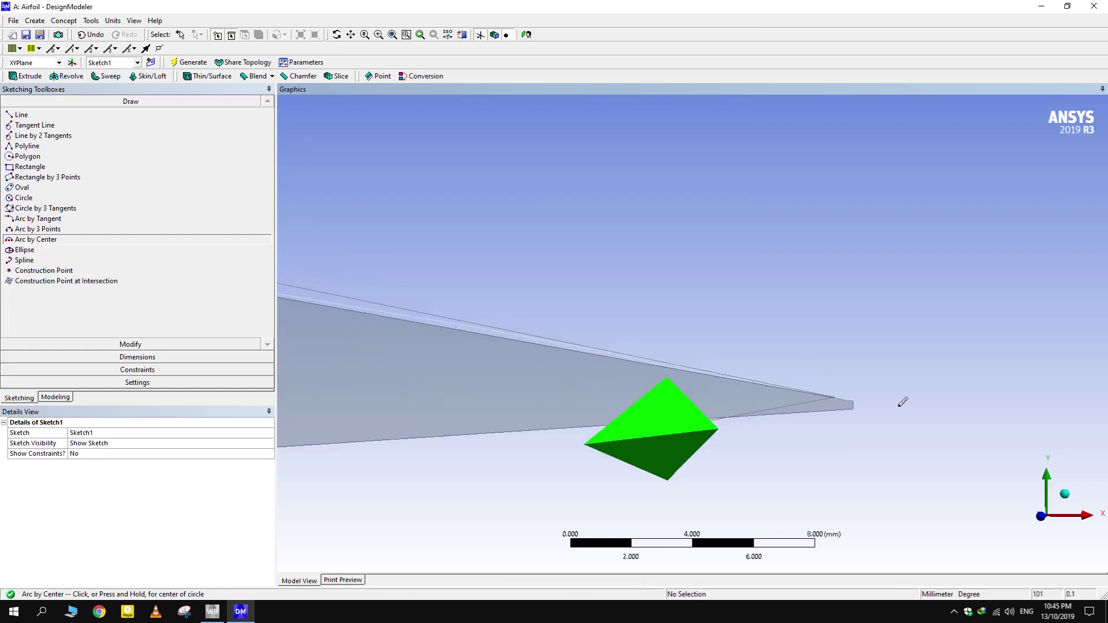
middle_click_drag(862, 451, 804, 324, "ctrl")
scroll(837, 289, "up", 4)
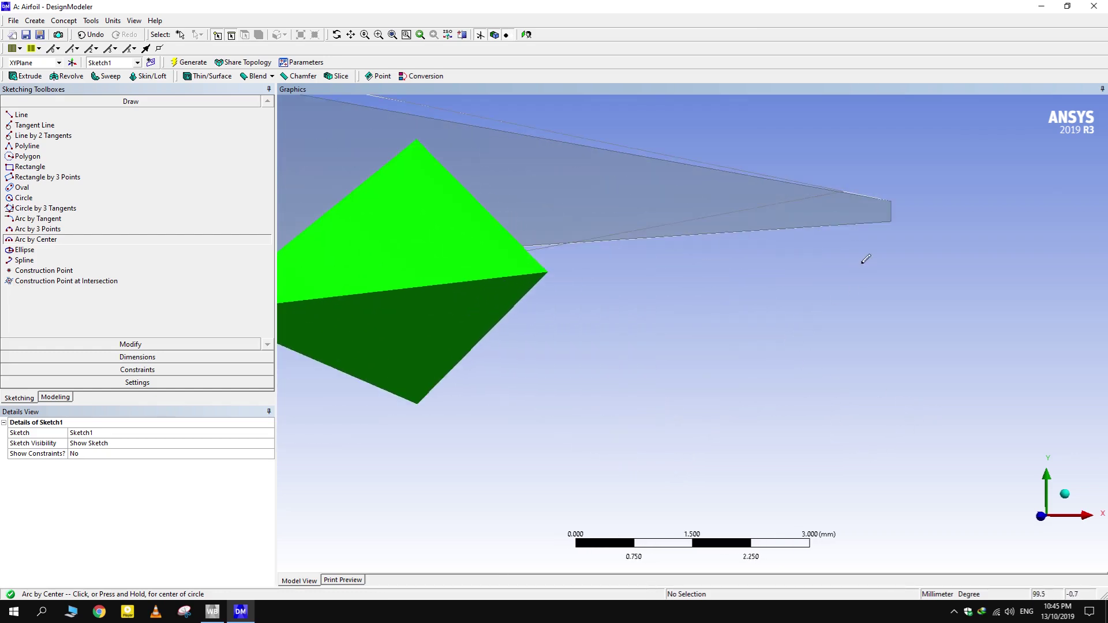
Step: Draw semicircular arc Cr7 centred at the trailing edge, from top point to bottom point
left_click(889, 212)
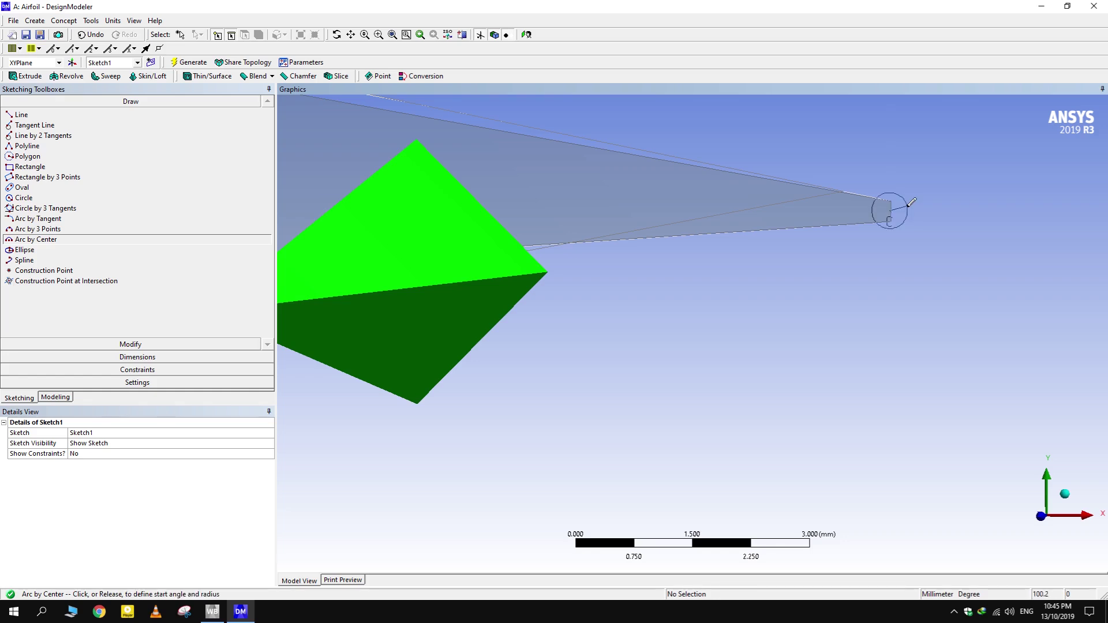
scroll(903, 207, "down", 8)
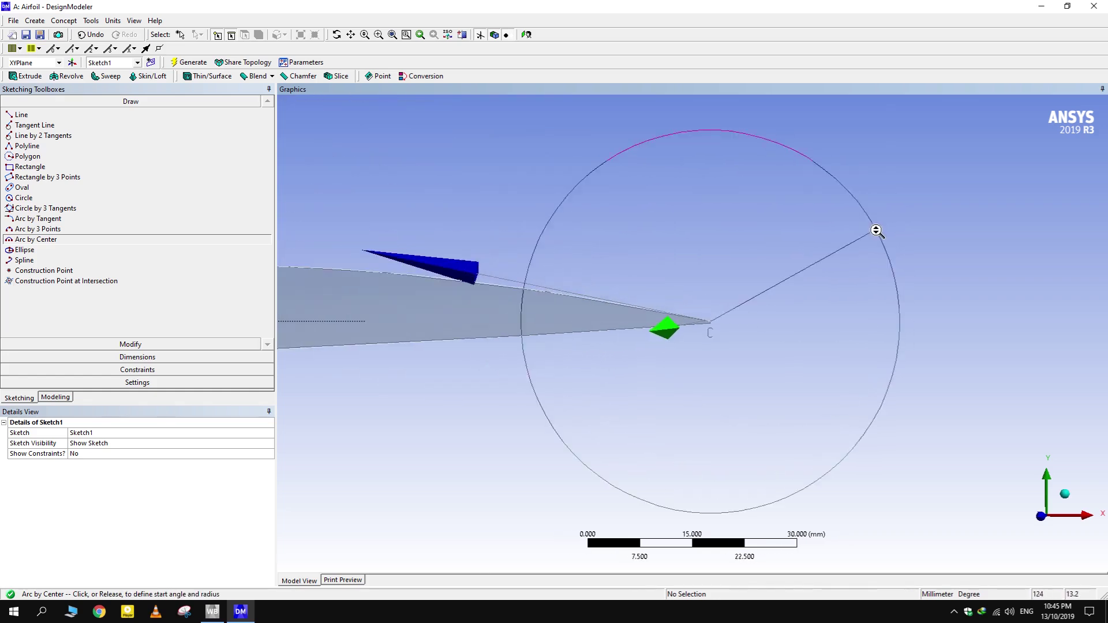
scroll(876, 231, "down", 8)
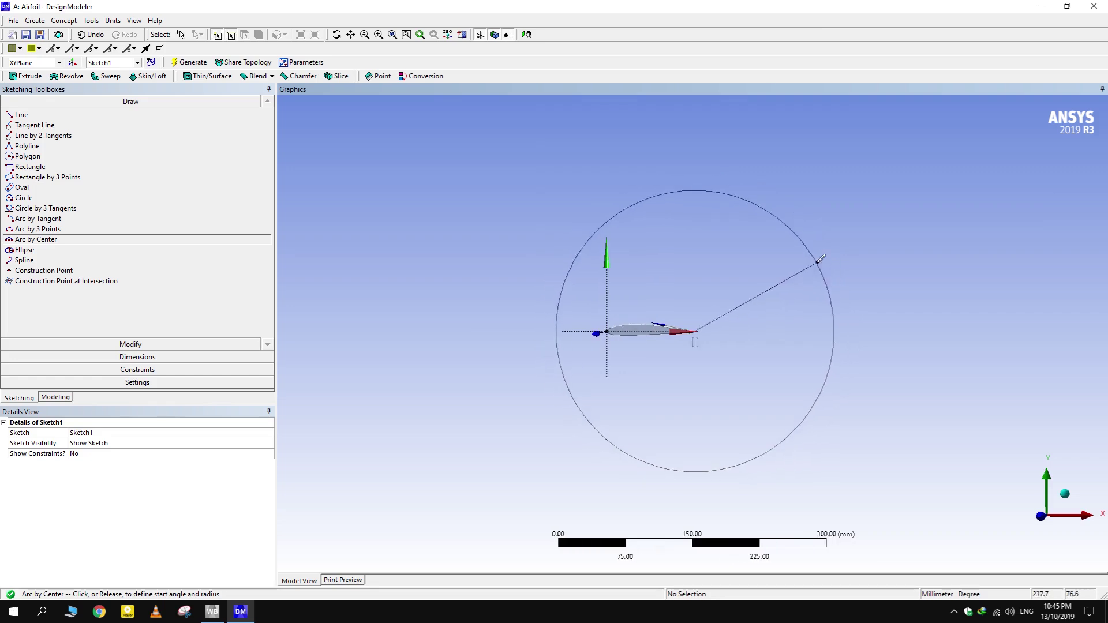
scroll(819, 260, "down", 1)
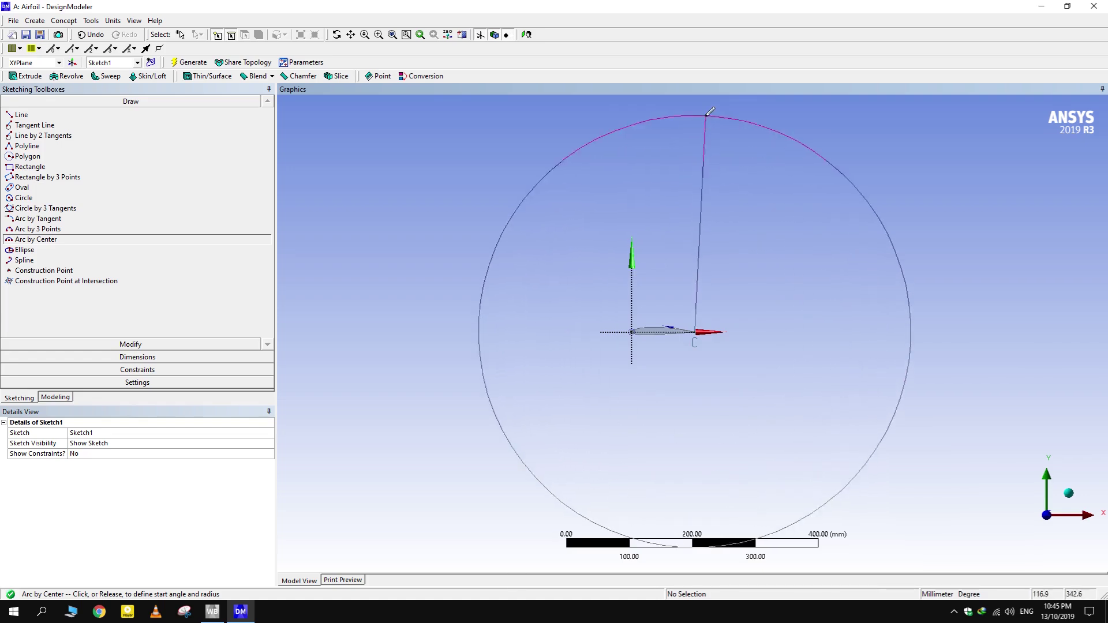
scroll(699, 111, "down", 1)
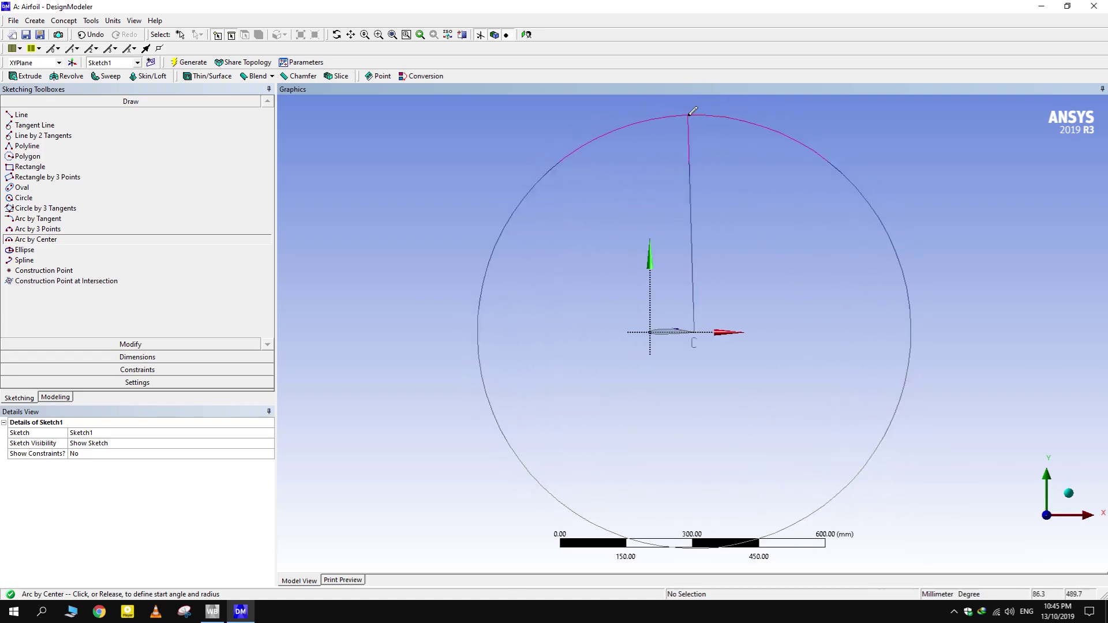
scroll(692, 110, "down", 1)
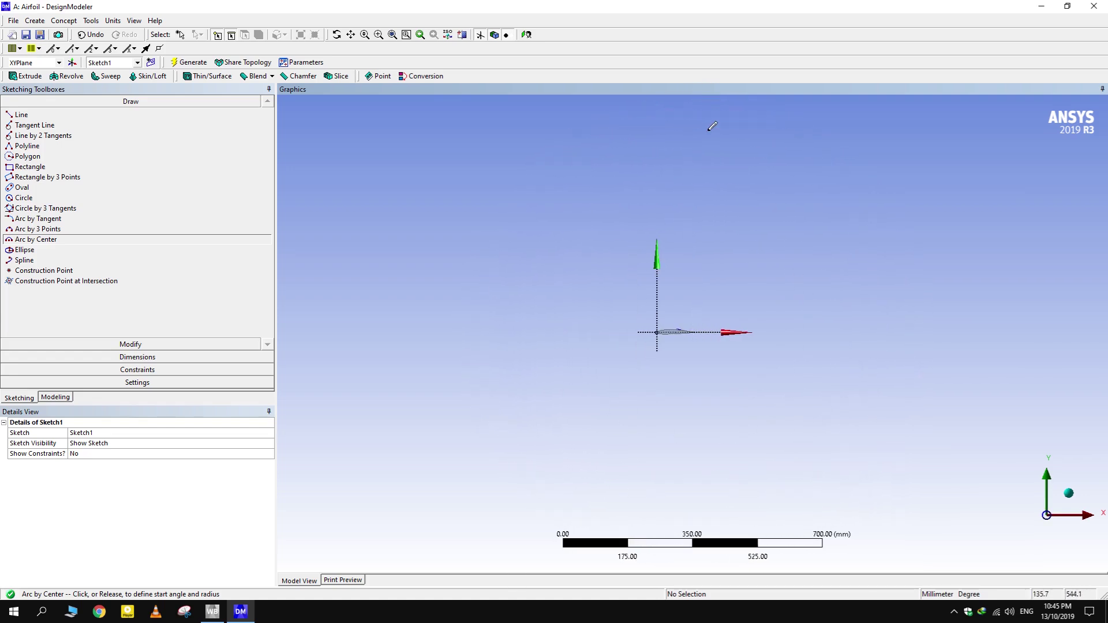
left_click(698, 100)
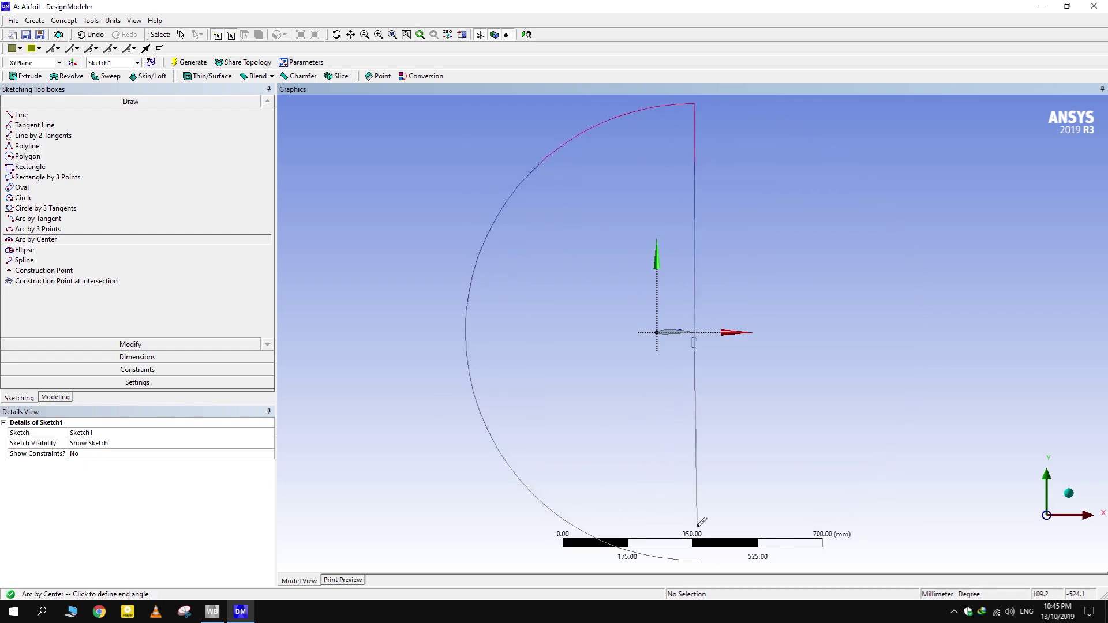
scroll(697, 522, "down", 1)
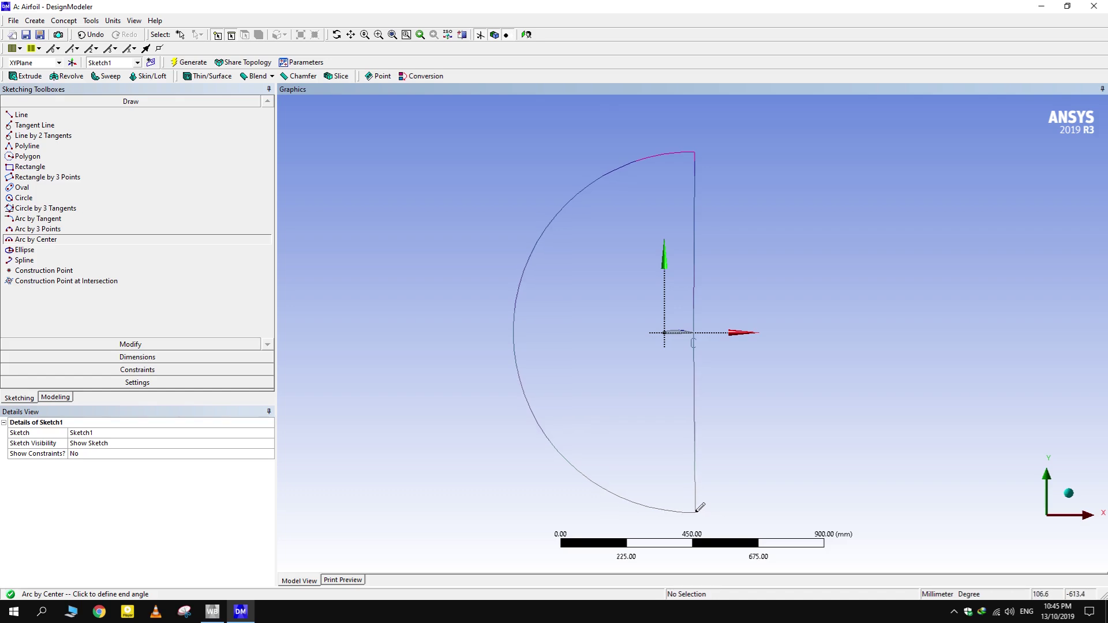
left_click(696, 511)
scroll(577, 354, "down", 3)
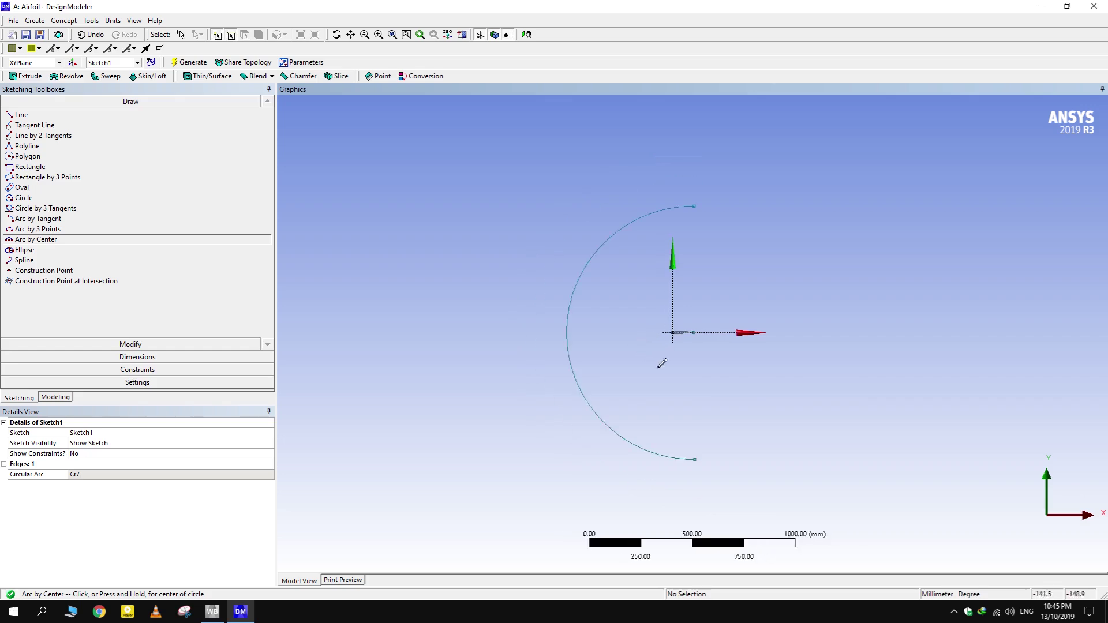
Step: Draw the top, right and bottom lines Ln8–Ln10 from the arc ends
middle_click_drag(660, 363, 554, 343, "ctrl")
left_click(22, 114)
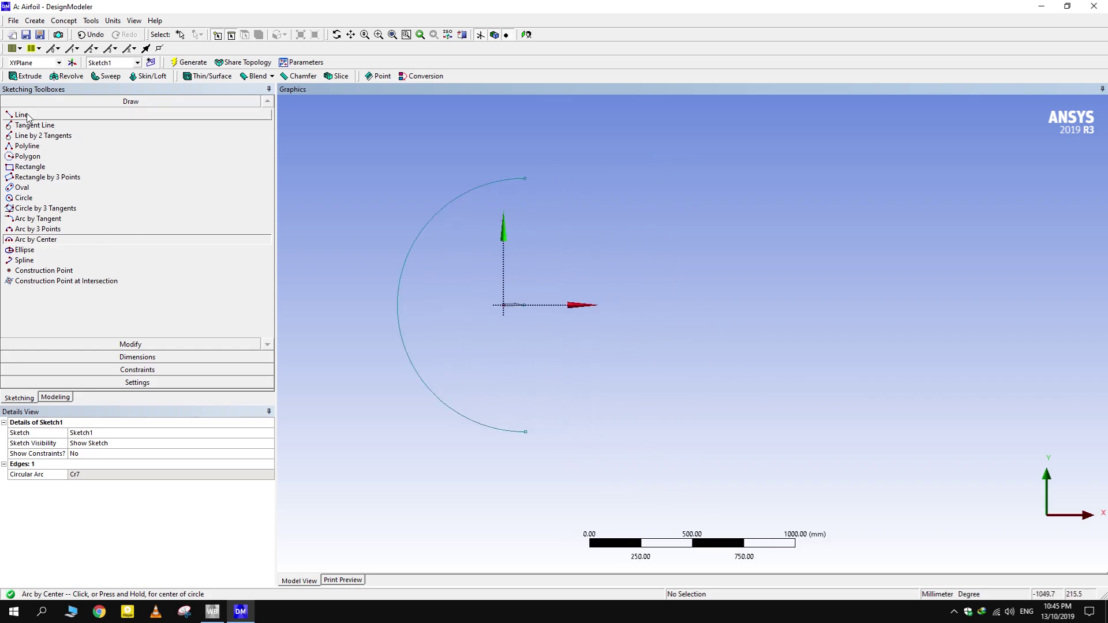
left_click(524, 177)
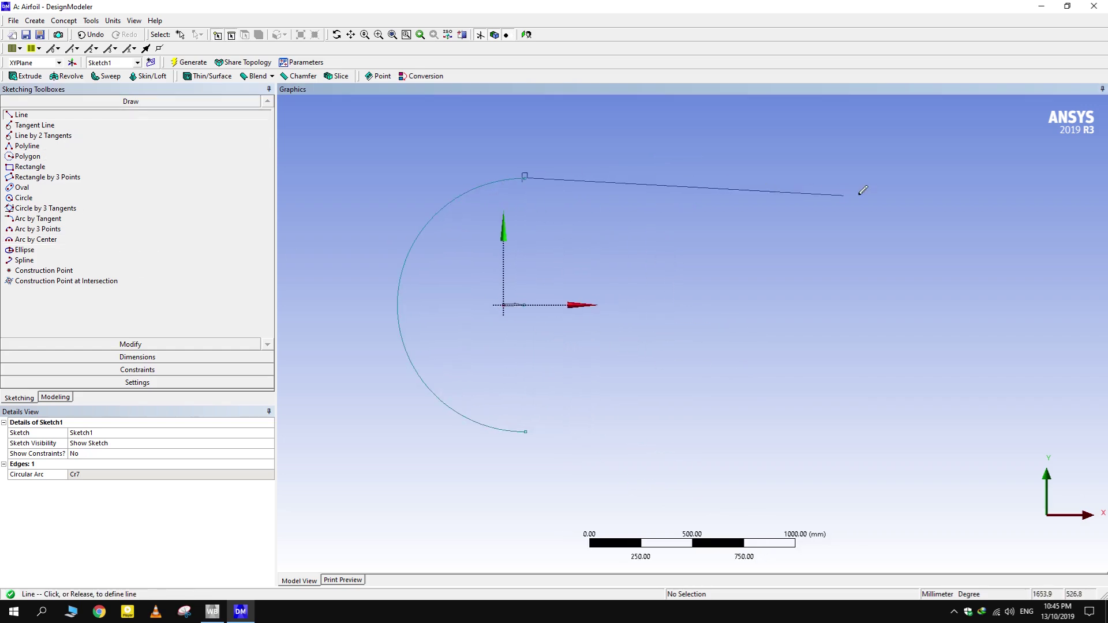
left_click(822, 178)
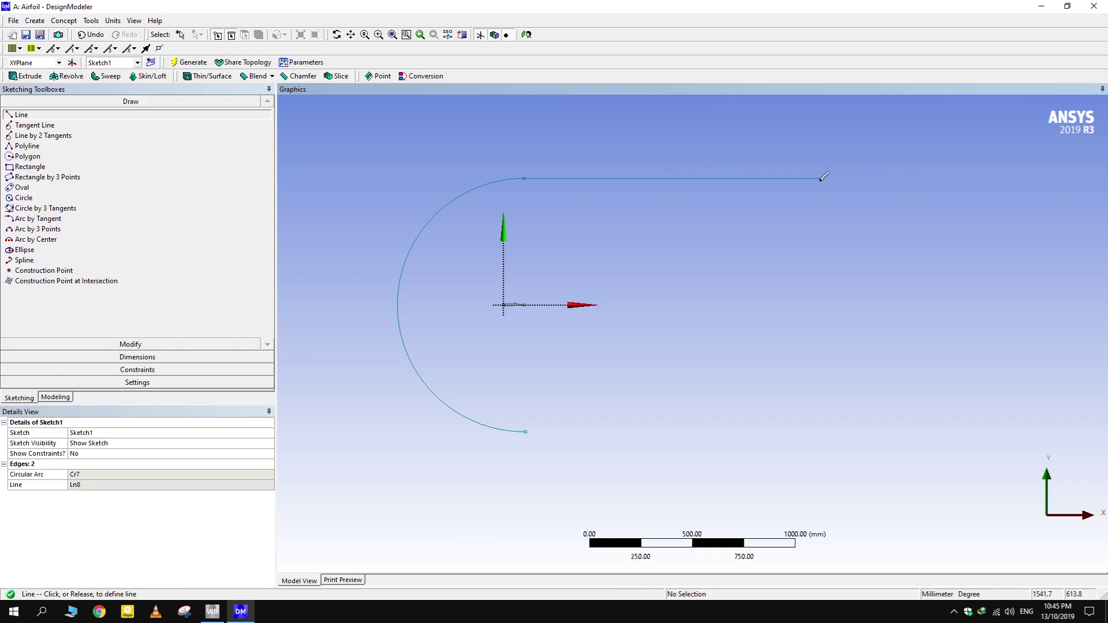
left_click(821, 178)
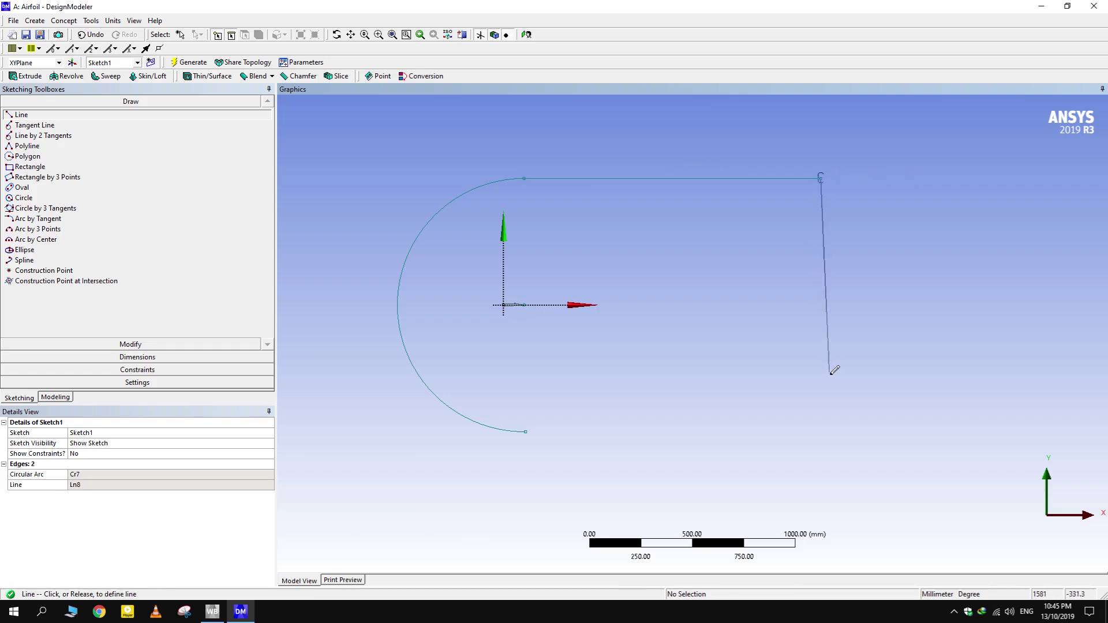
left_click(827, 513)
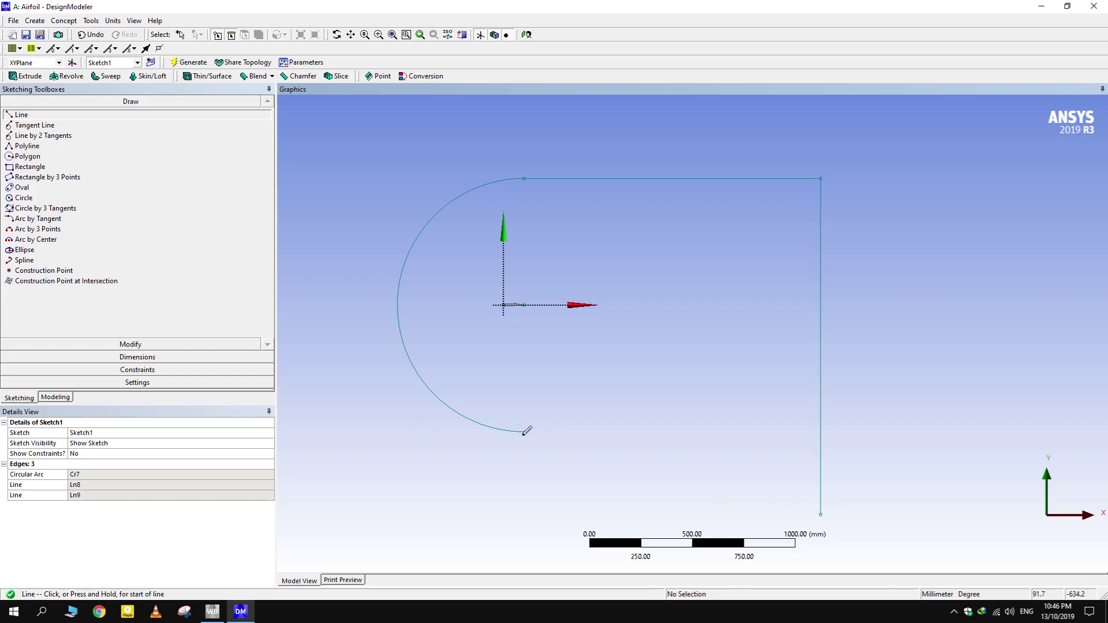
left_click(524, 433)
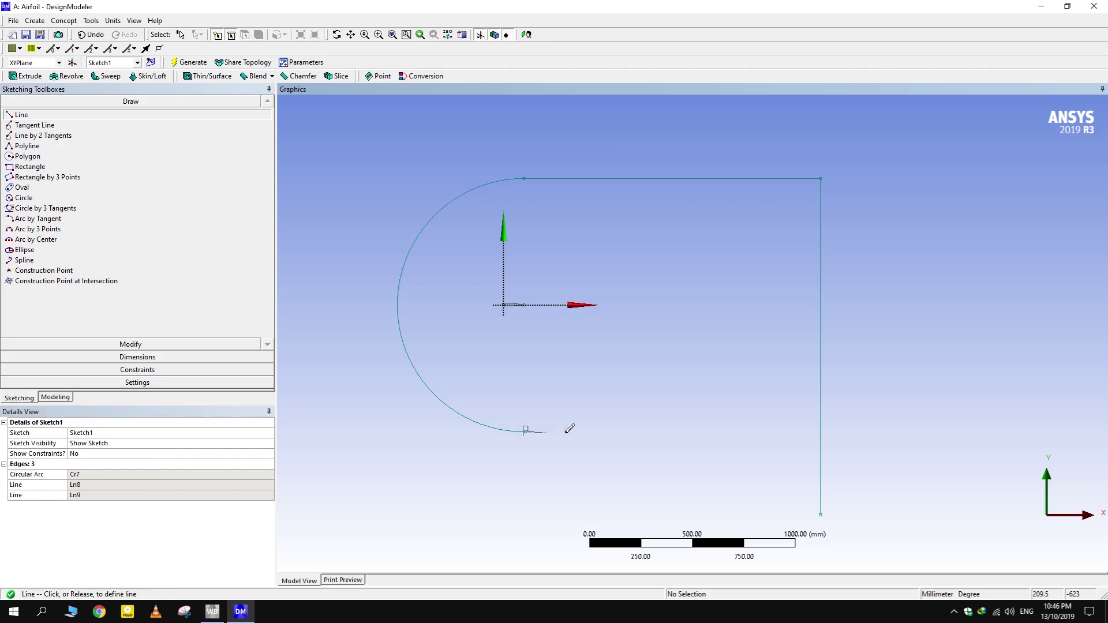
left_click(820, 433)
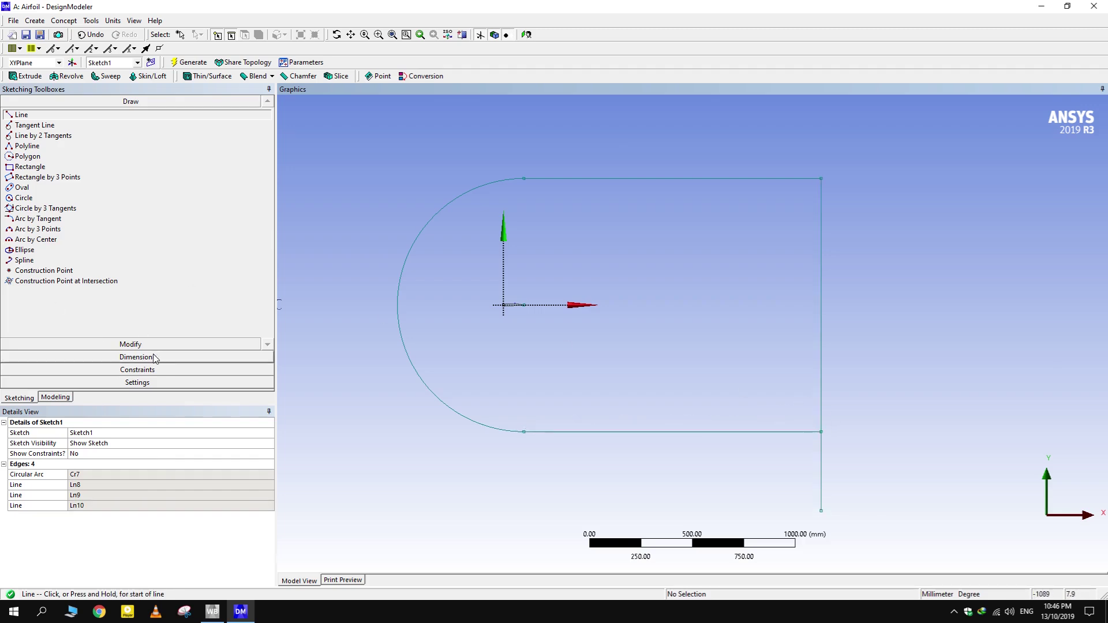
Step: Trim the right edge's stub below the bottom line
left_click(132, 345)
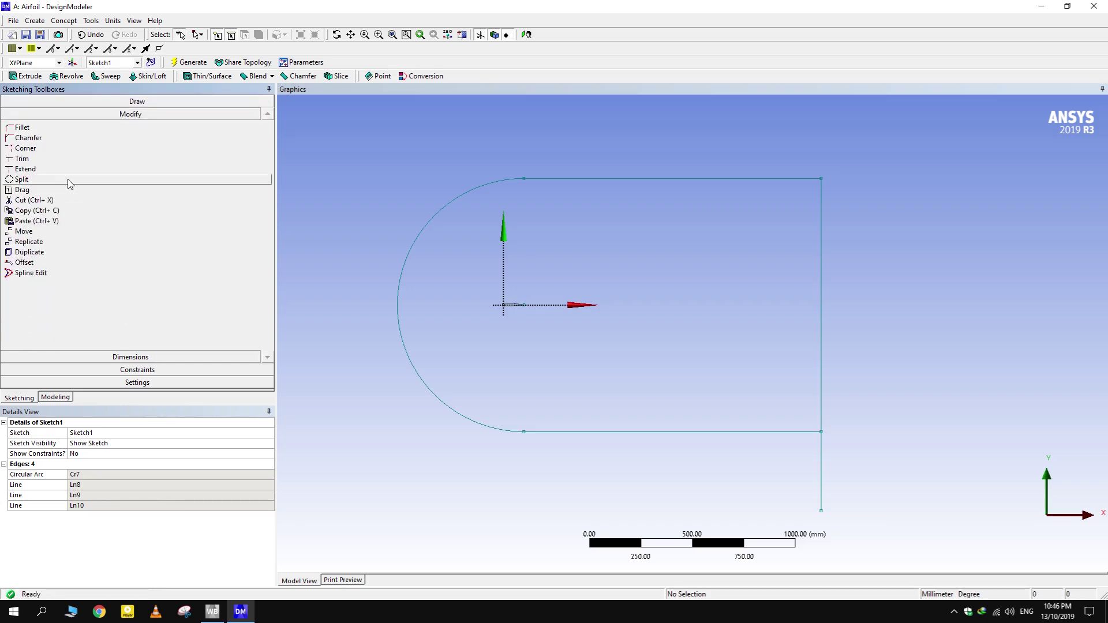
left_click(41, 159)
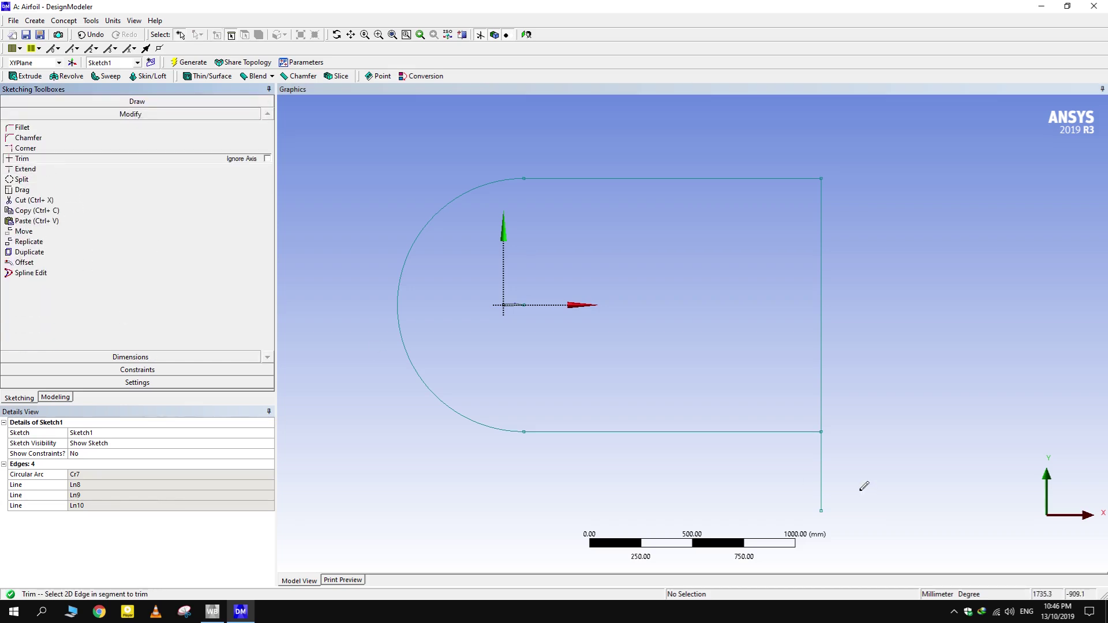
left_click(824, 455)
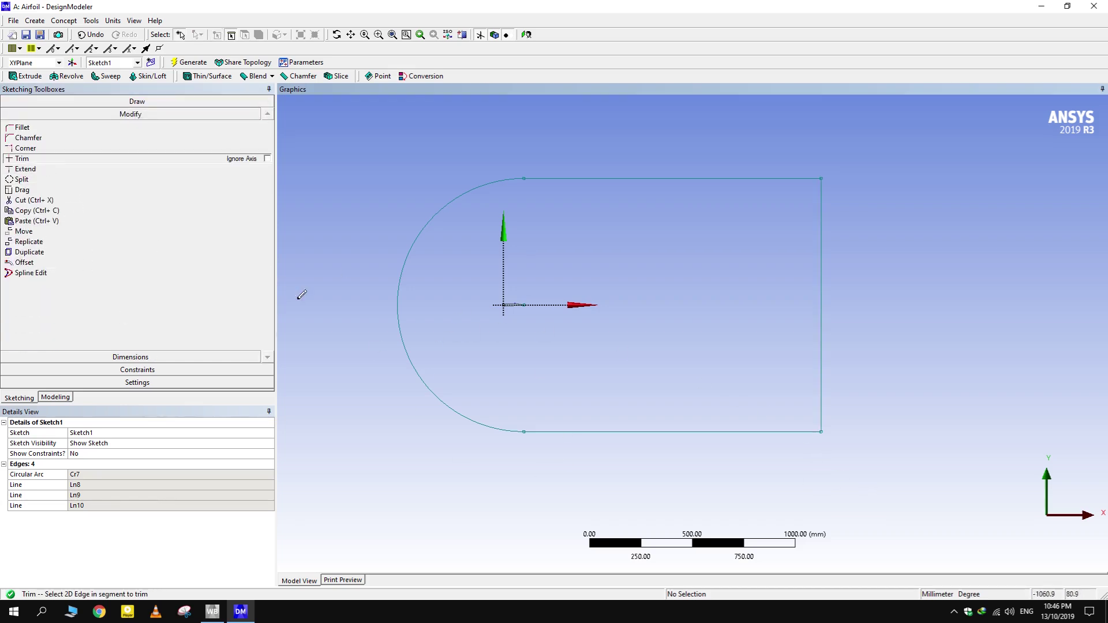
Step: Generate SurfaceSk1 from Sketch1 with Surfaces From Sketches, bringing the model to 3 bodies
key("Escape")
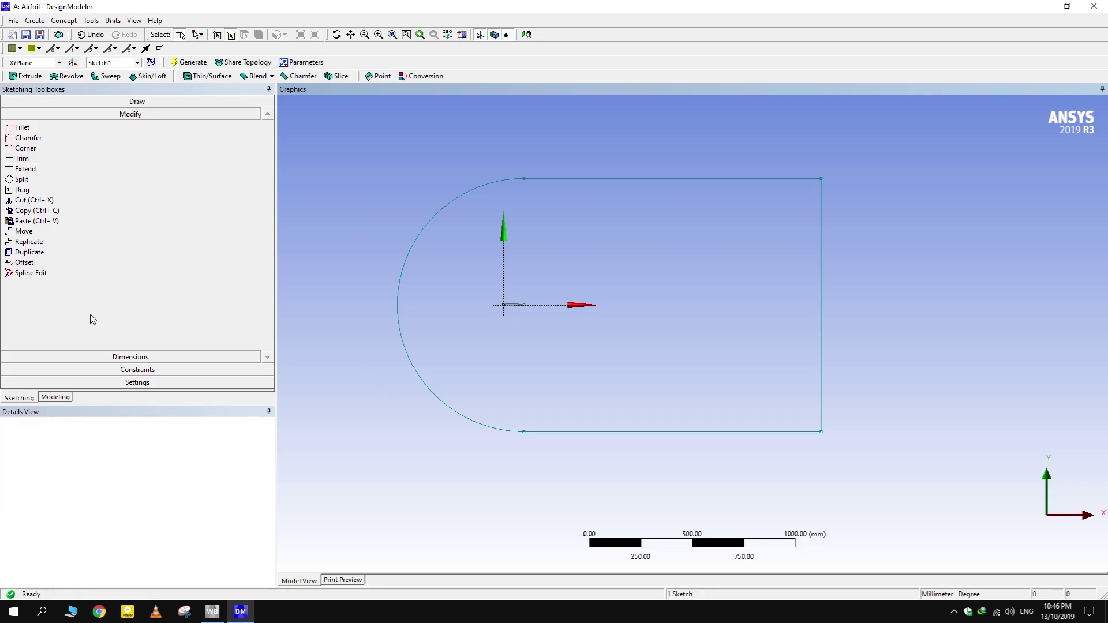
left_click(56, 398)
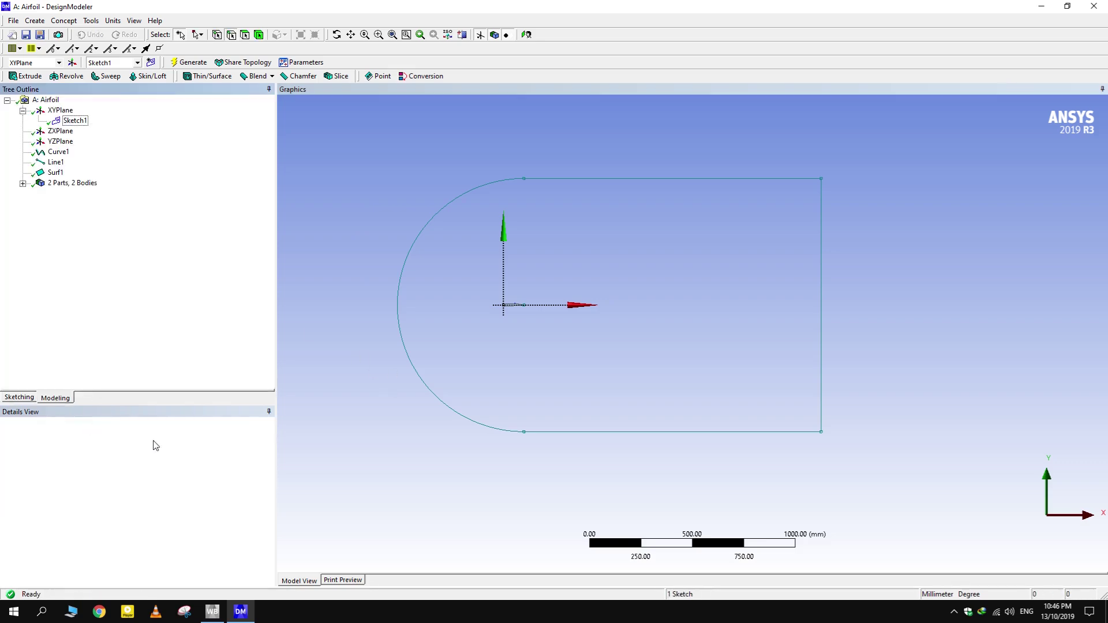
left_click(61, 21)
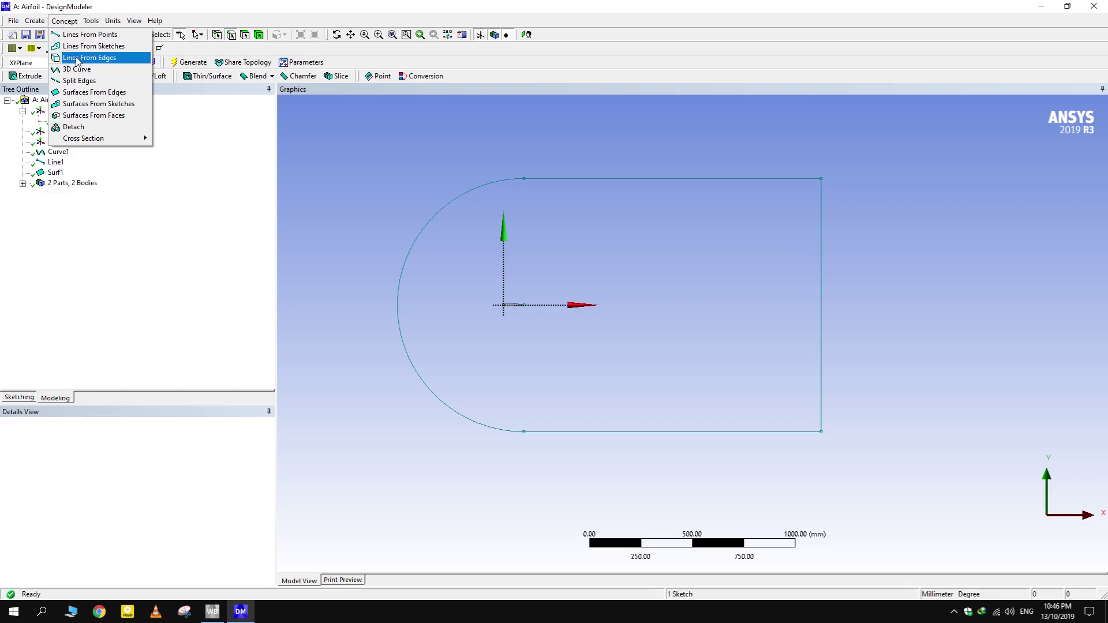
left_click(116, 105)
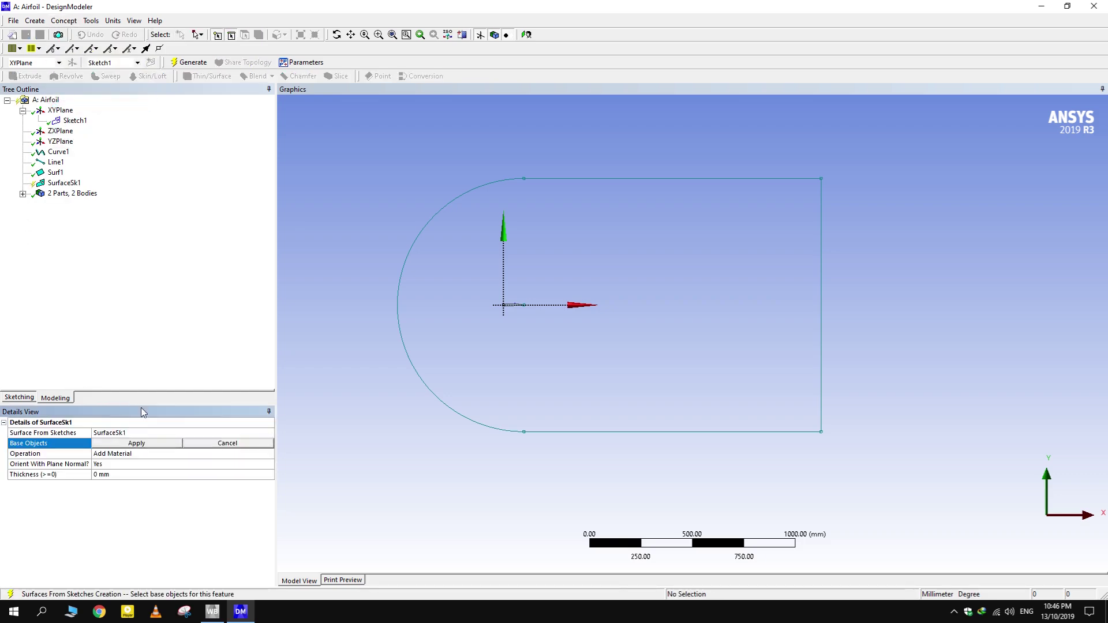
left_click(74, 120)
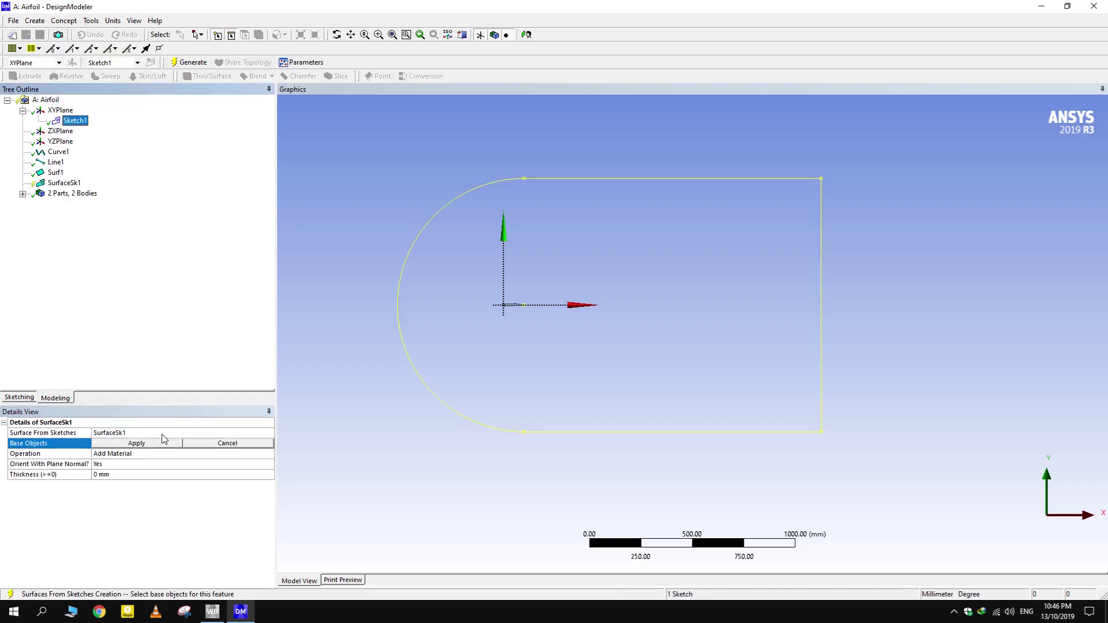
left_click(137, 444)
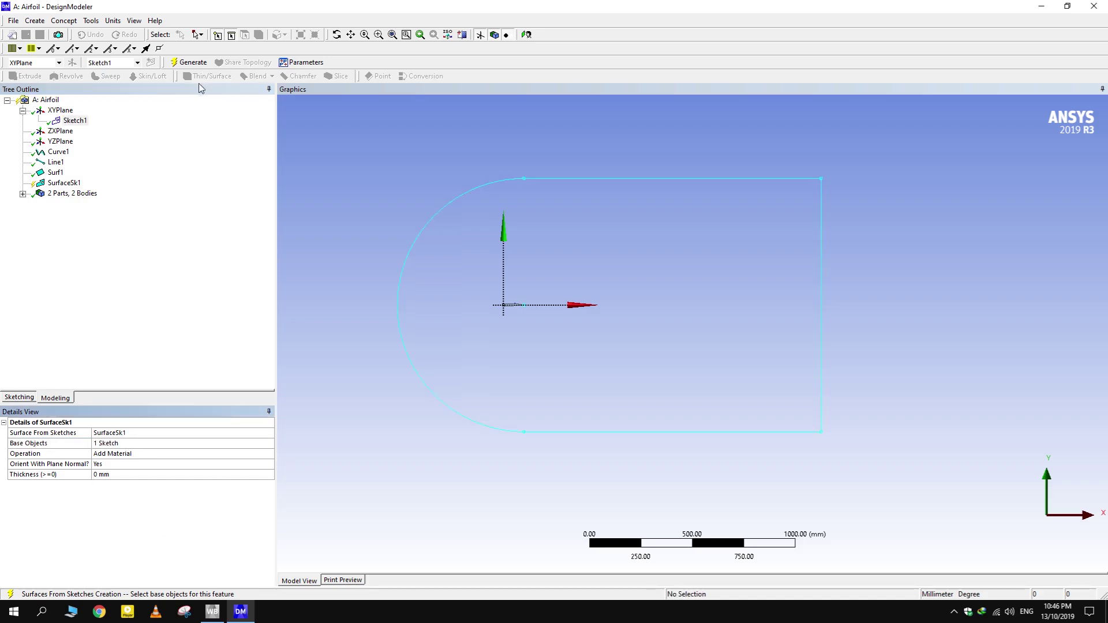
left_click(189, 61)
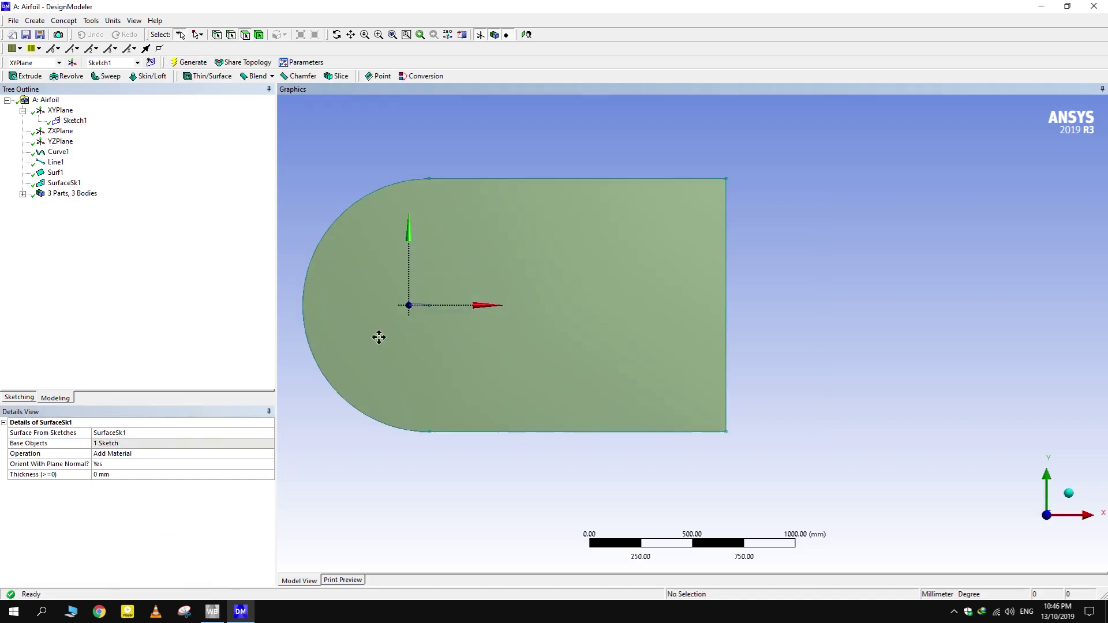
middle_click_drag(378, 335, 527, 367, "ctrl")
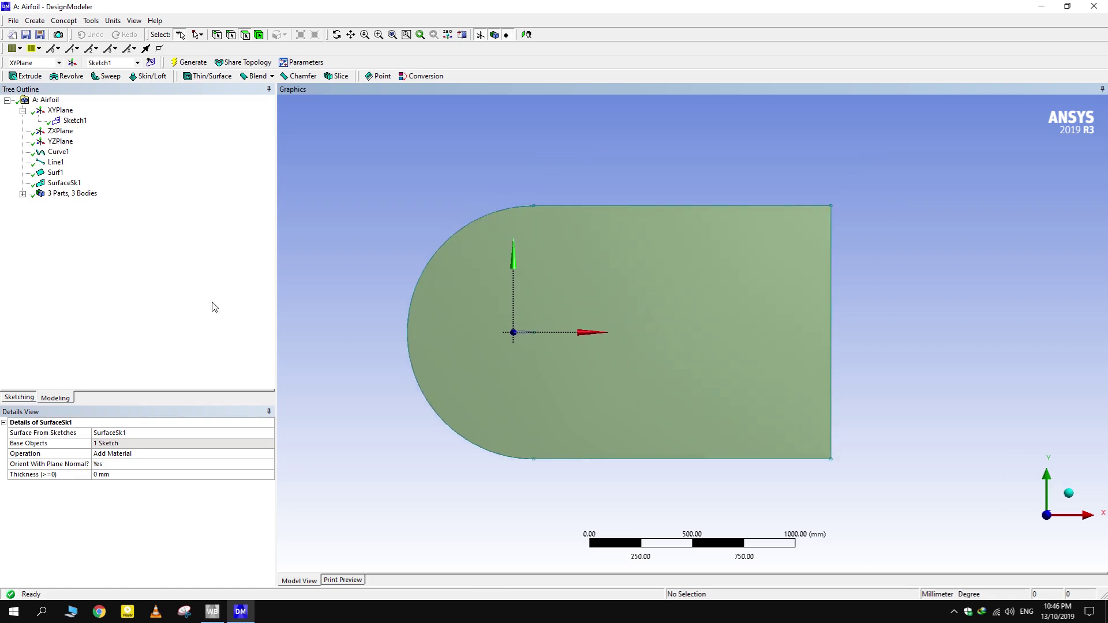
left_click(24, 194)
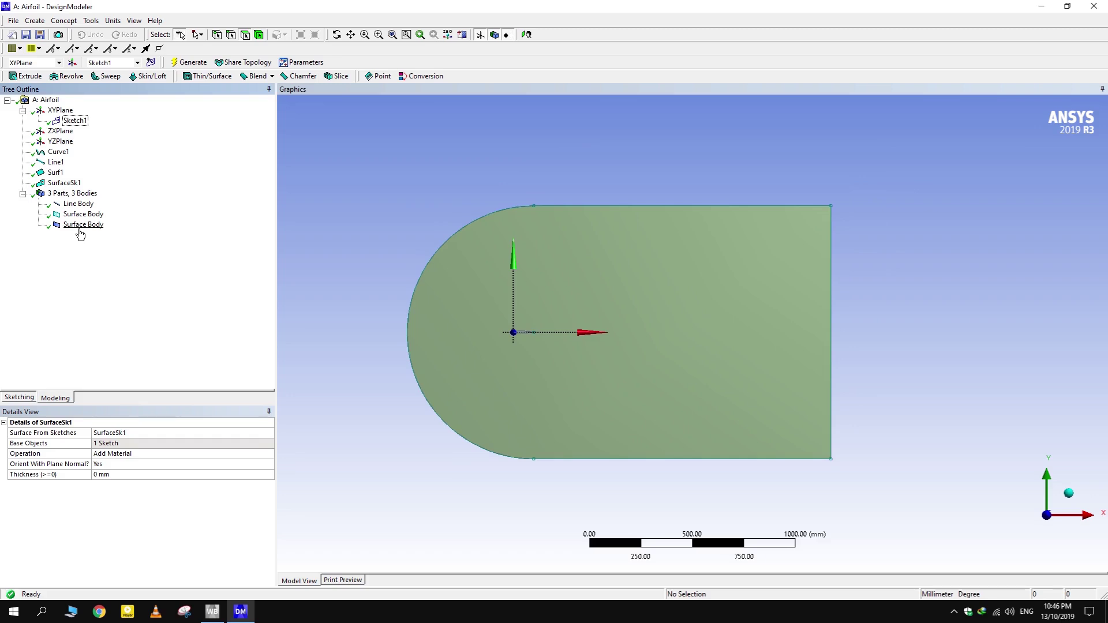
Step: Add Boolean1 as a Subtract operation with the C-shaped far-field surface as target body
left_click(38, 21)
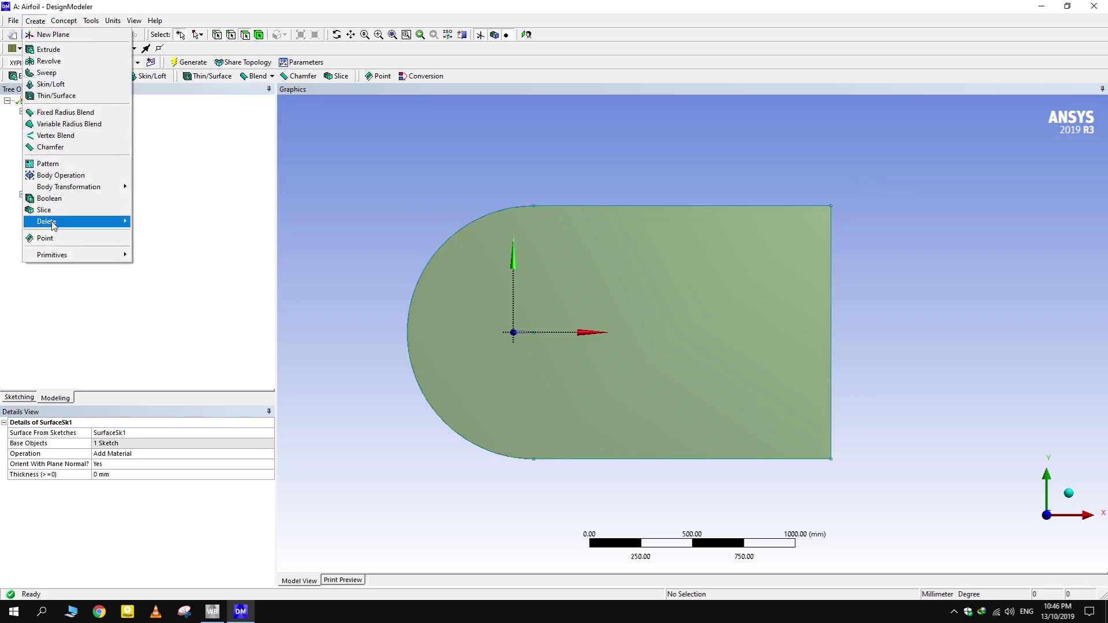
left_click(58, 199)
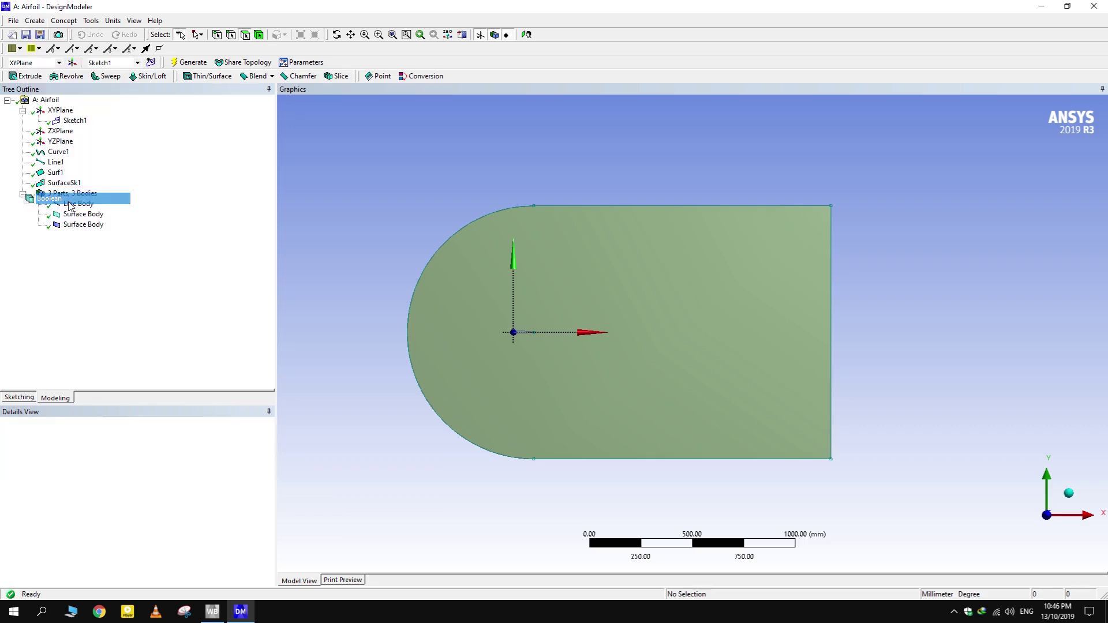
left_click(262, 456)
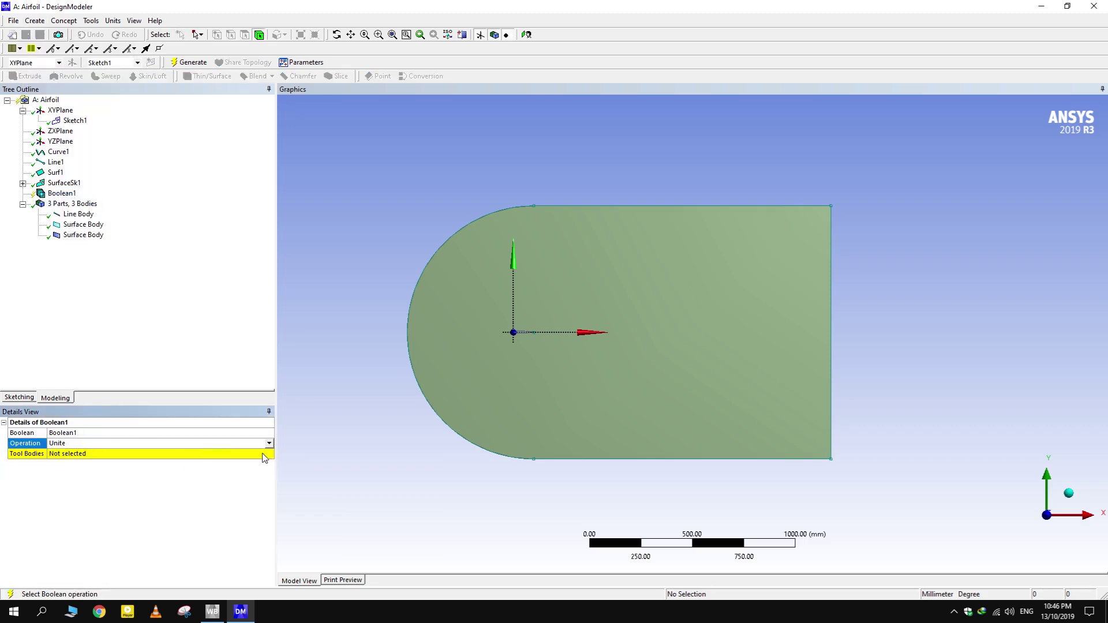
left_click(270, 443)
left_click(128, 464)
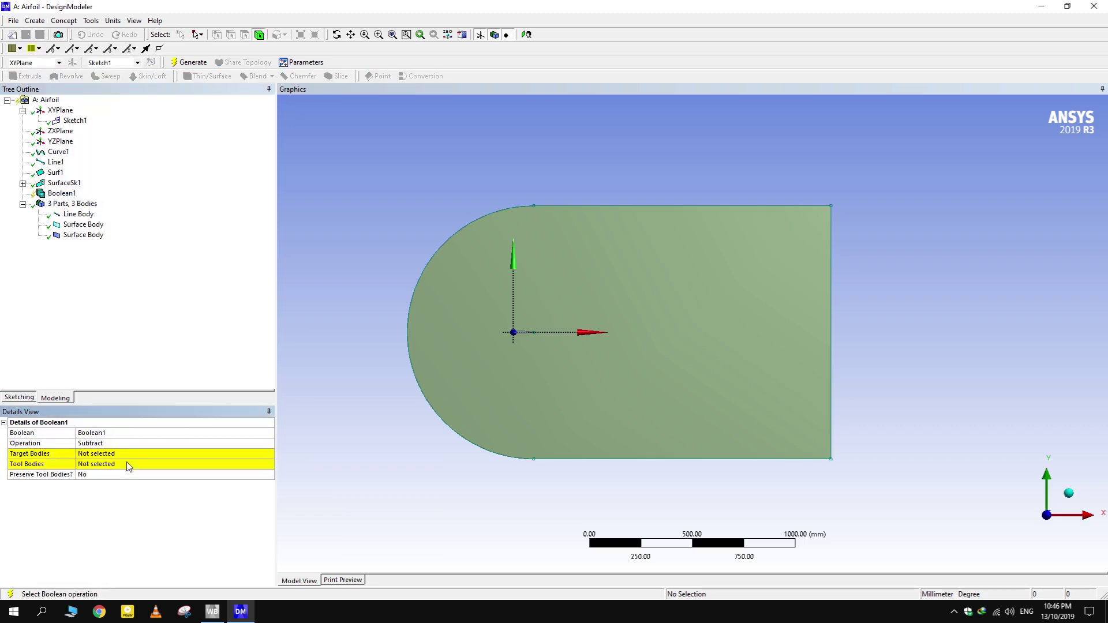
left_click(132, 453)
left_click(639, 324)
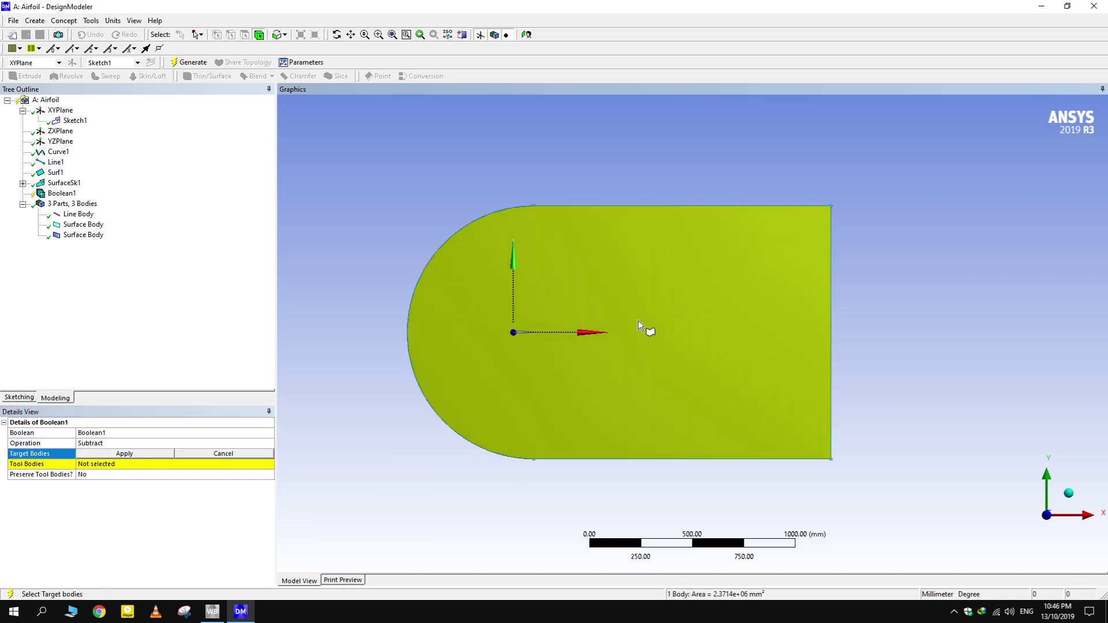
left_click(123, 454)
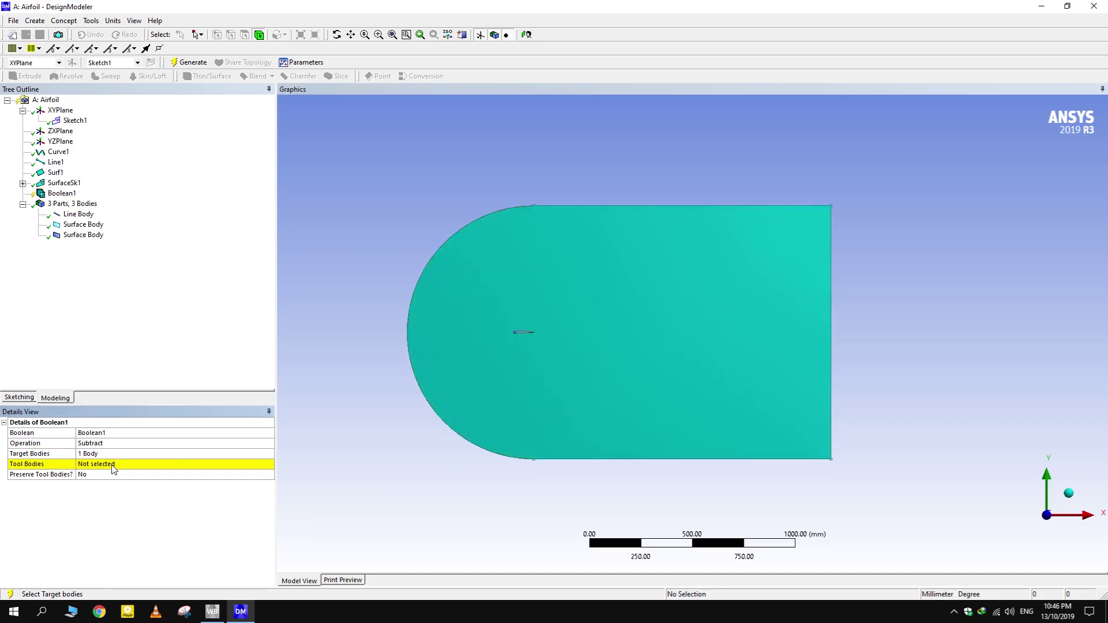
Step: Use the airfoil surface as tool body and generate, leaving 2 parts, 2 bodies
left_click(113, 465)
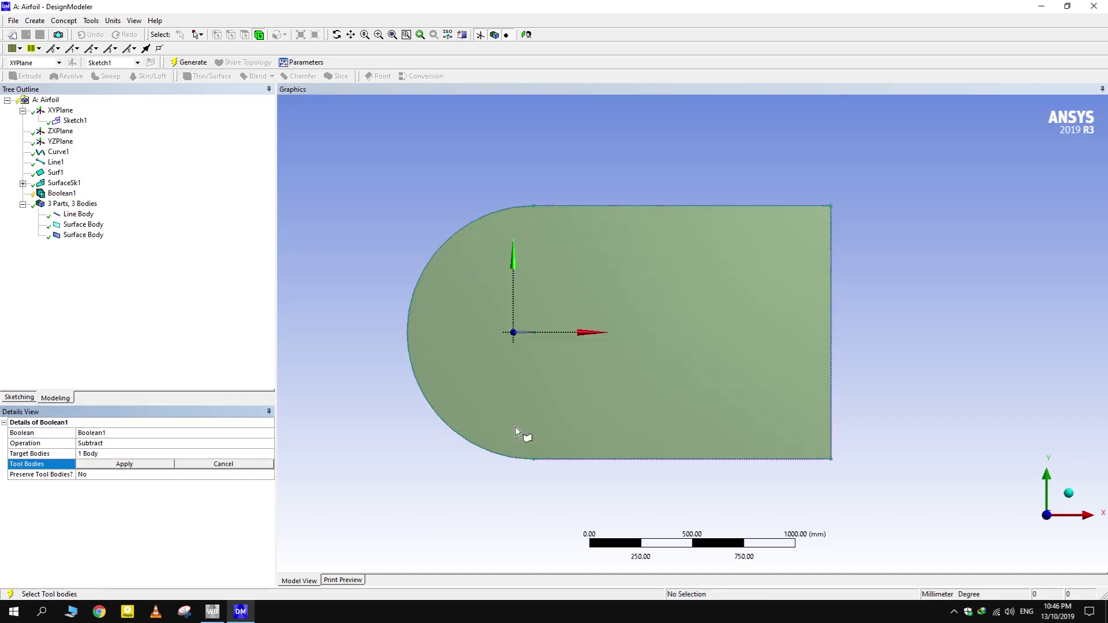
left_click(518, 333)
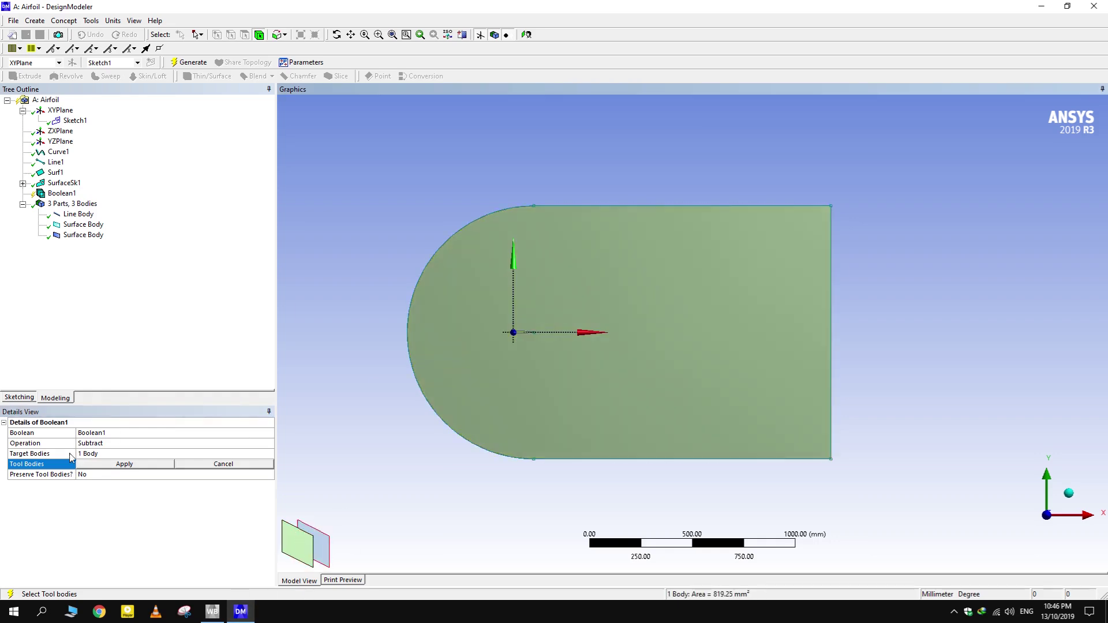
left_click(118, 464)
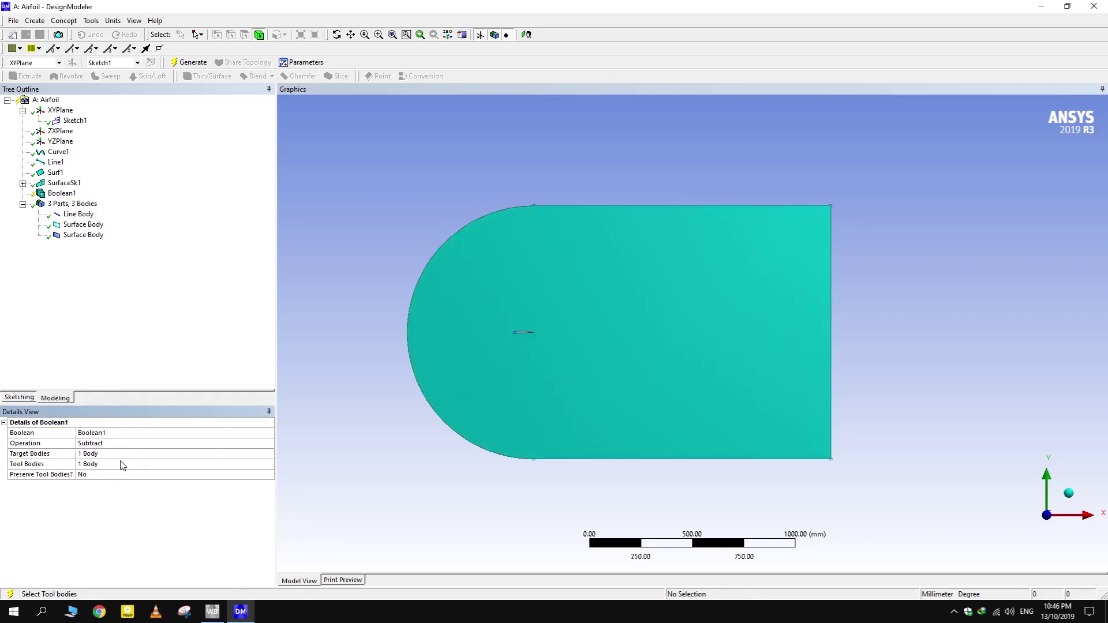
left_click(190, 62)
left_click(534, 297)
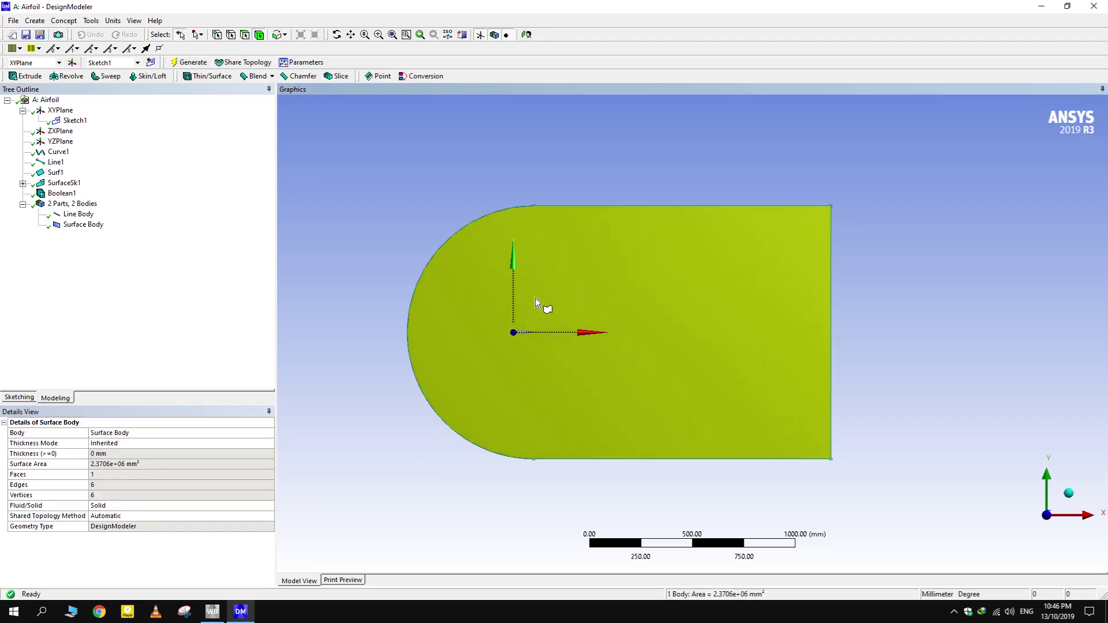
Step: Create Sketch2 on the XY plane and face the view squarely onto it
left_click(396, 225)
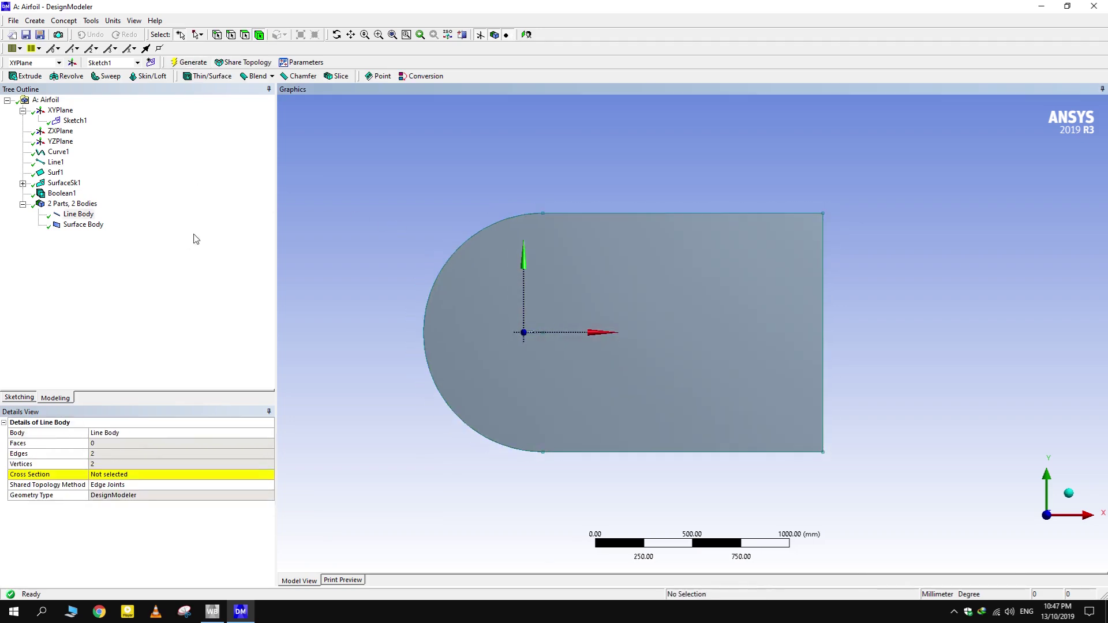
left_click(51, 112)
left_click(150, 63)
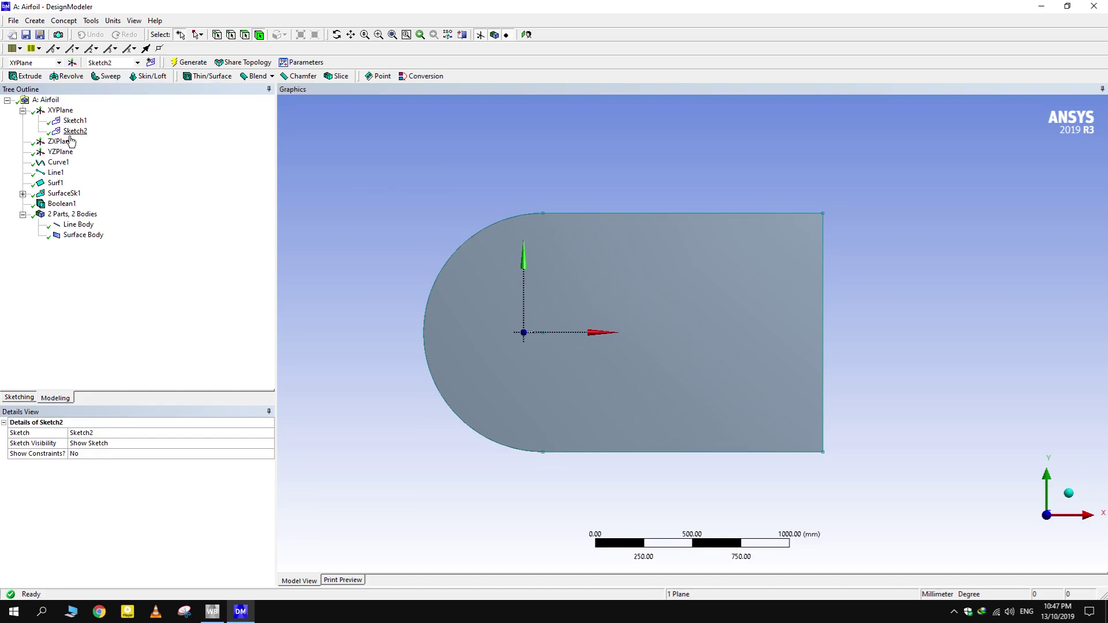
left_click(69, 135)
left_click(18, 399)
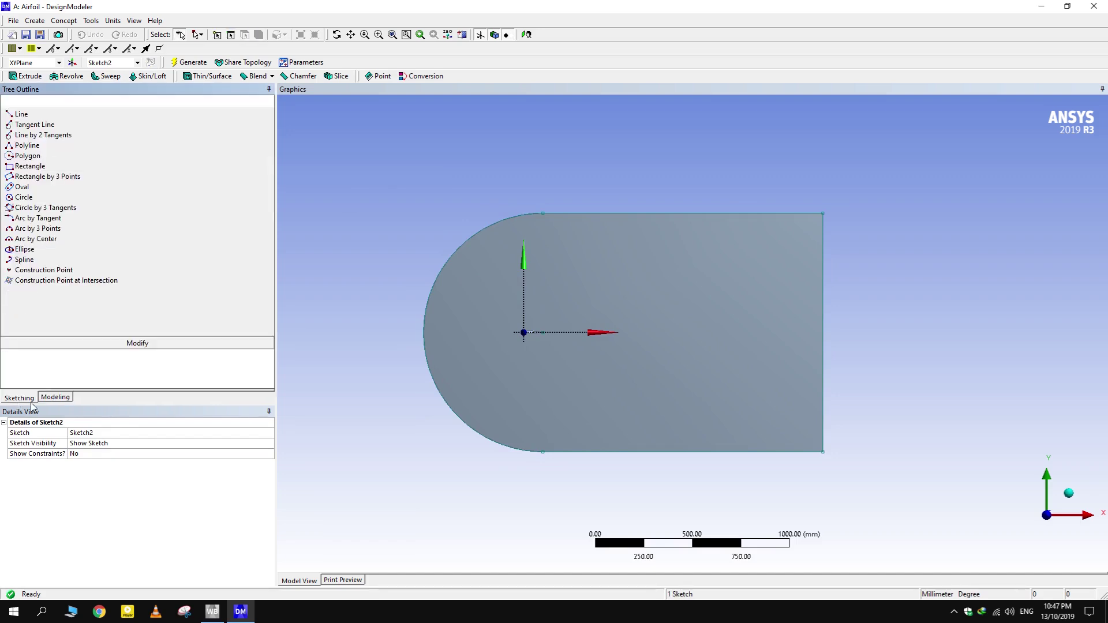
left_click(528, 36)
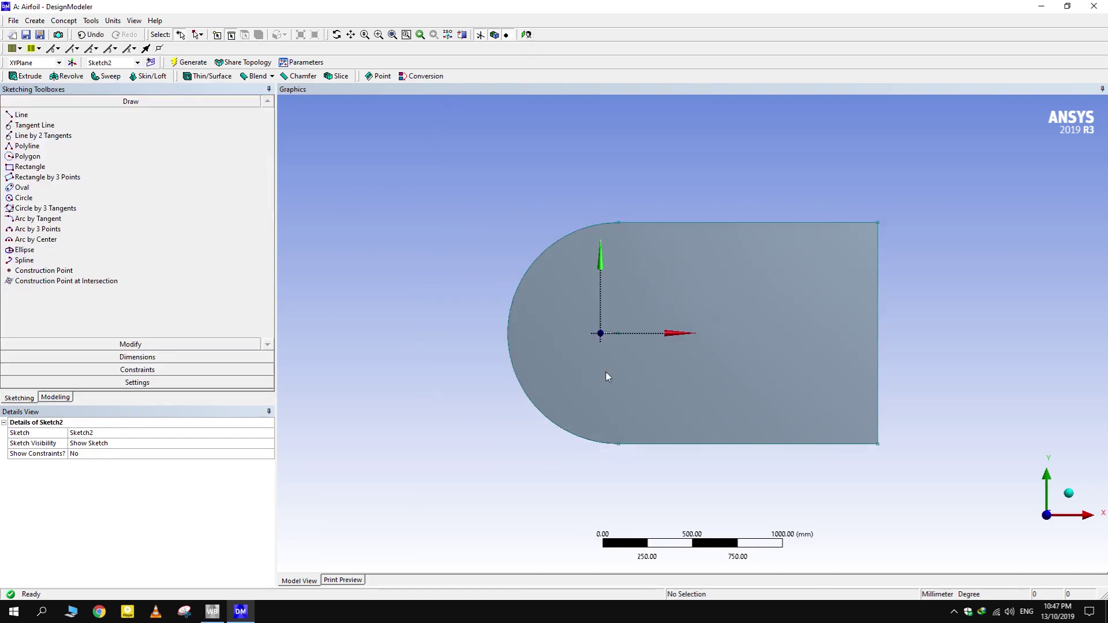
scroll(645, 325, "up", 1)
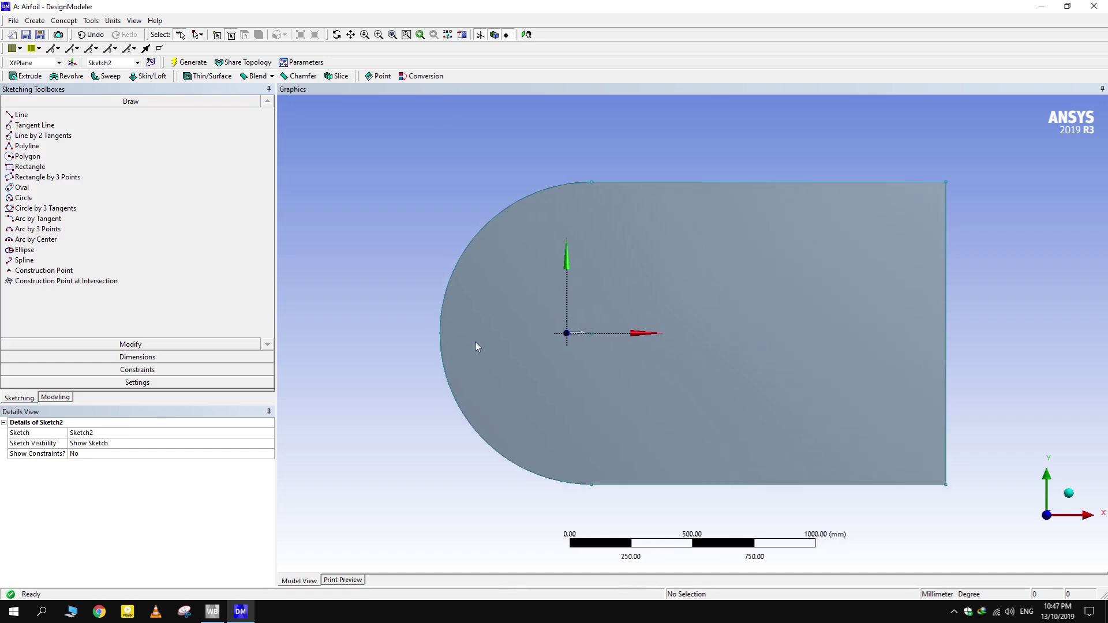
scroll(475, 341, "up", 1)
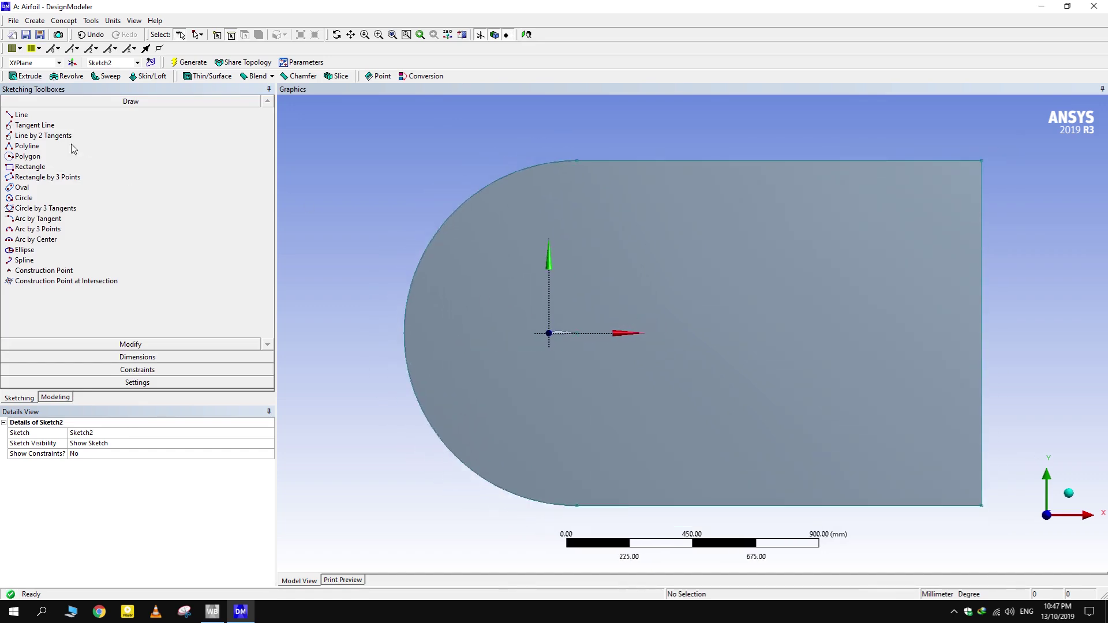
Step: Draw a vertical line from the top edge to the bottom edge at the arc–rectangle junction
left_click(21, 114)
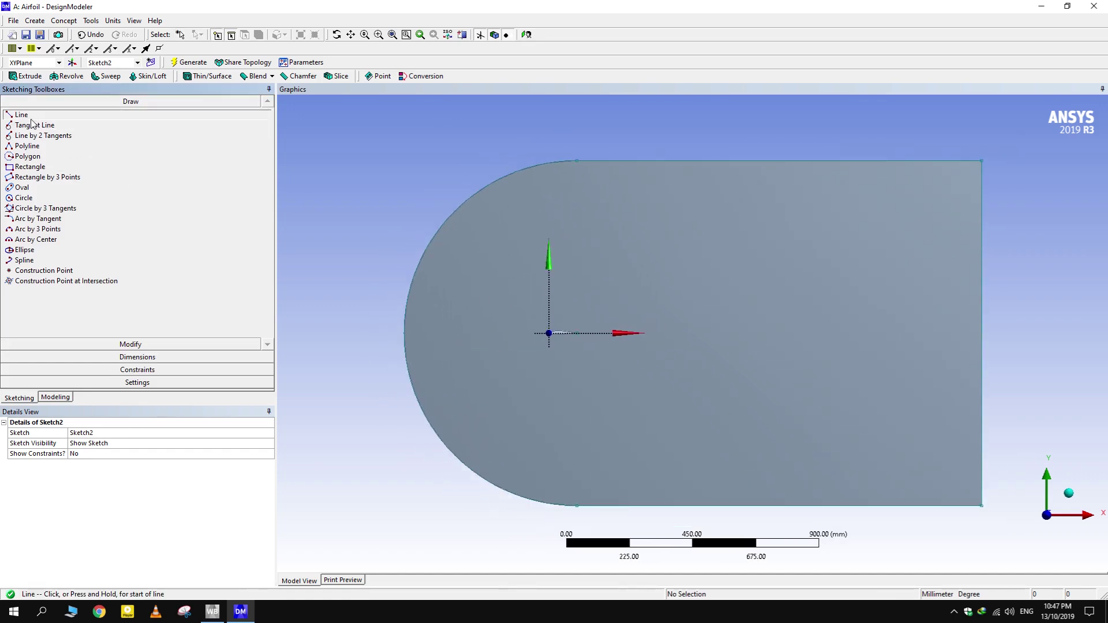
left_click(576, 158)
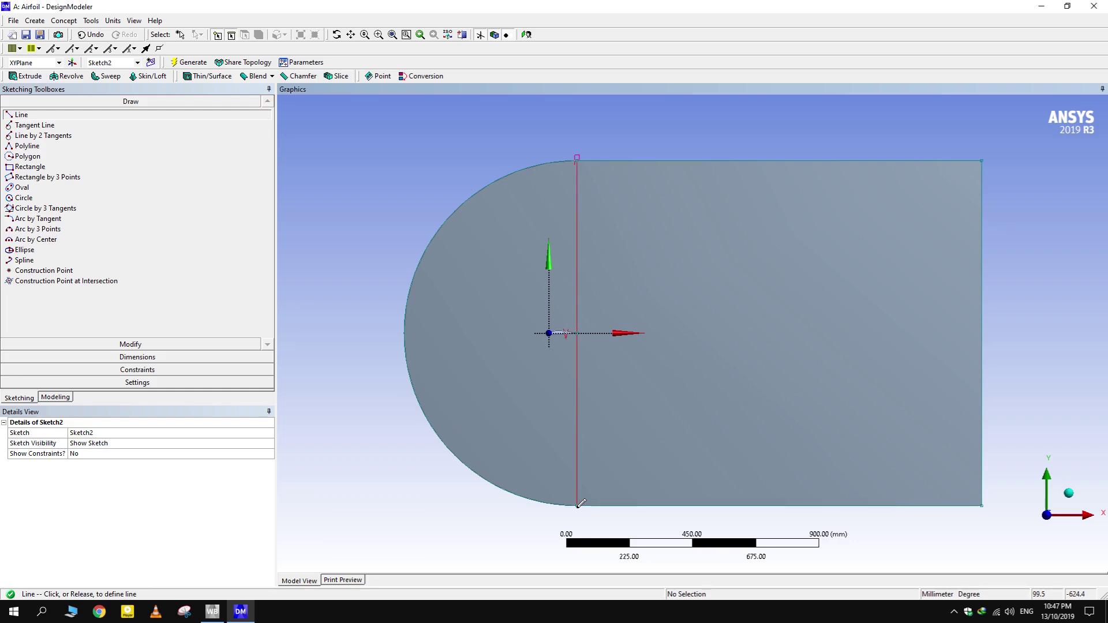
left_click(577, 505)
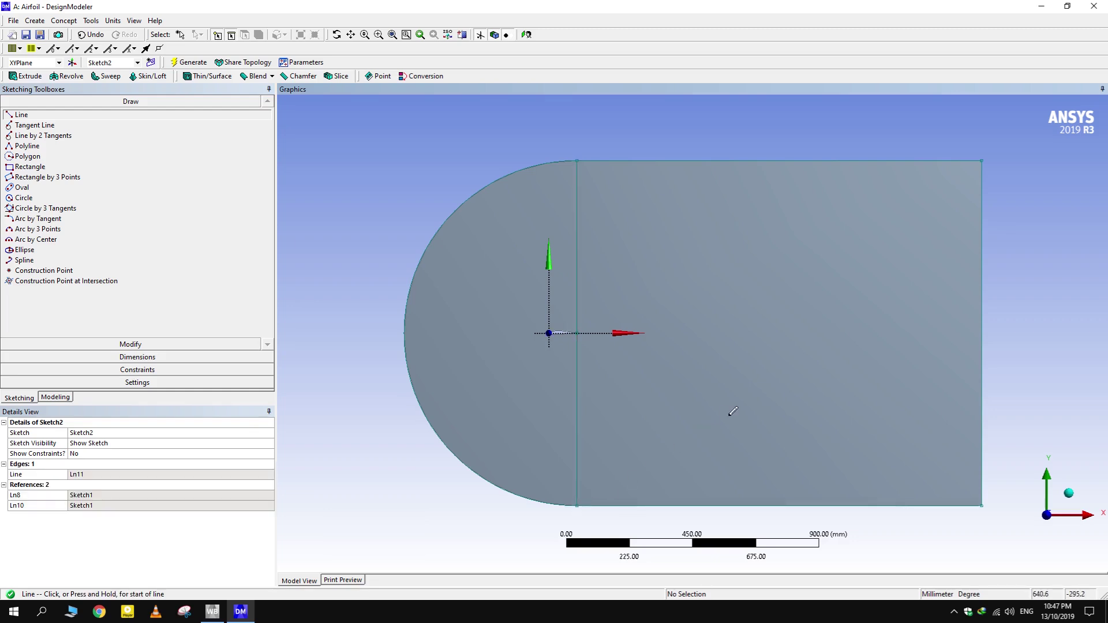
key("Escape")
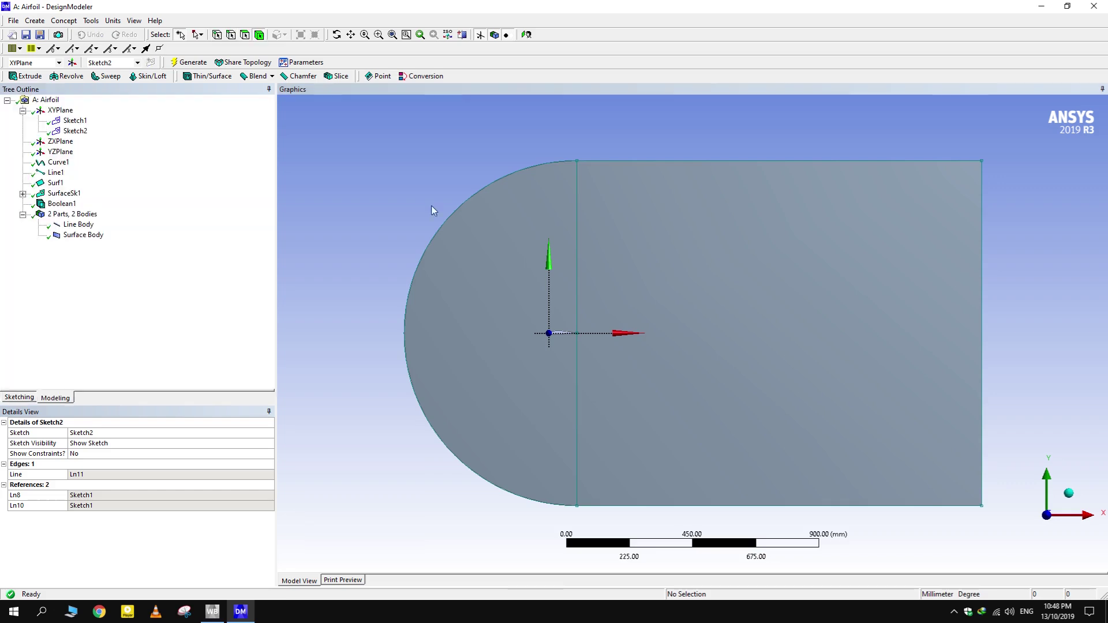
Step: Create FaceSplit1 splitting the domain face along the Sketch2 vertical line and generate it
left_click(91, 21)
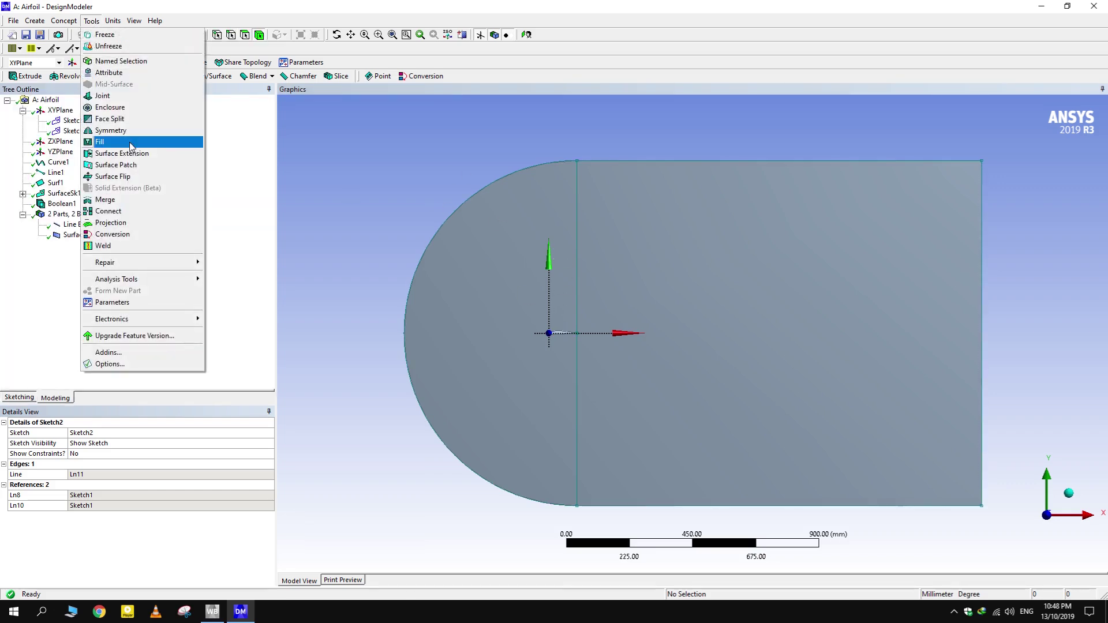
left_click(136, 120)
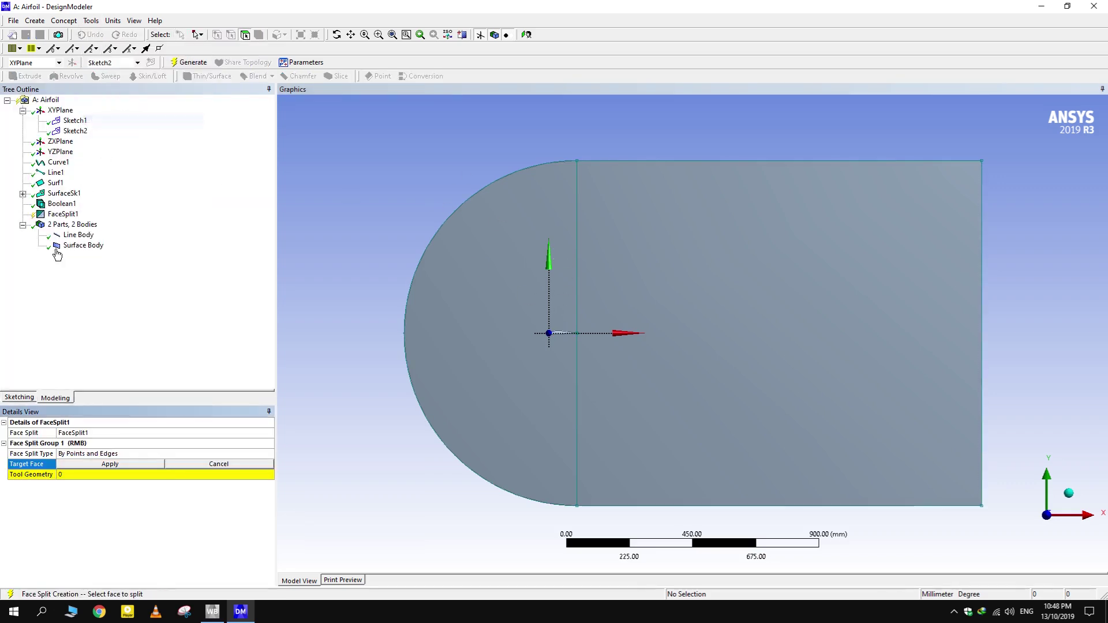
left_click(624, 277)
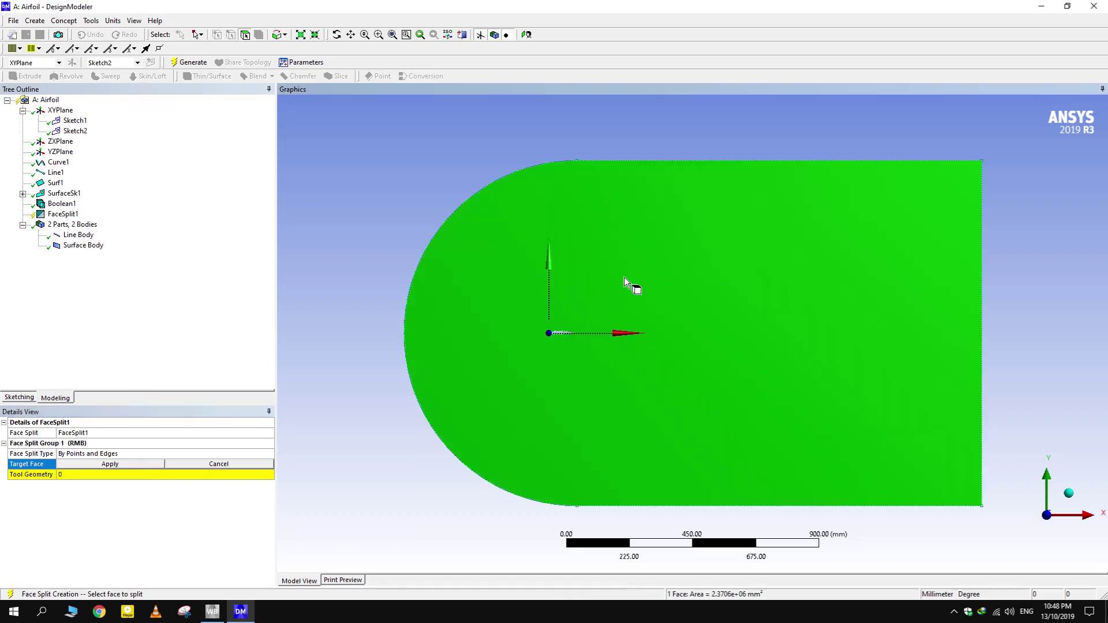
left_click(99, 464)
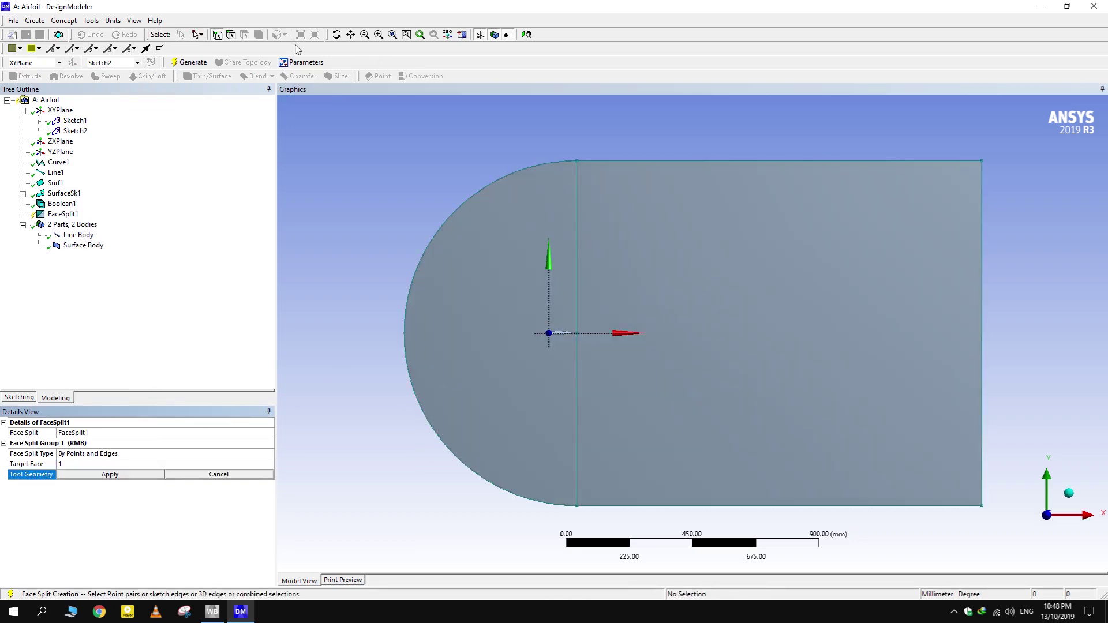
left_click(231, 35)
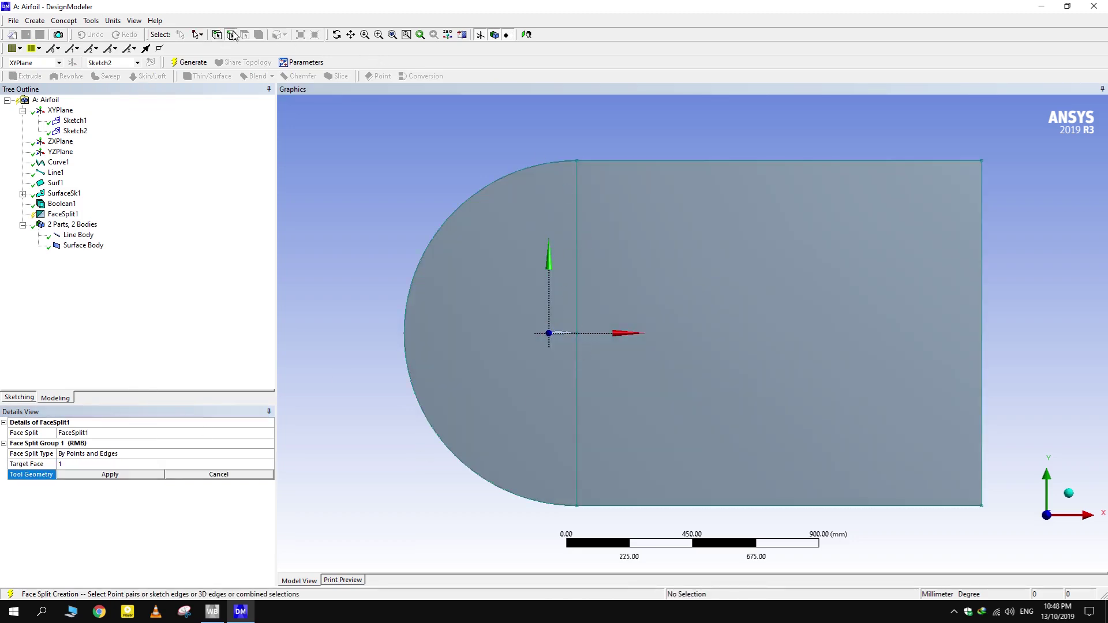
left_click(577, 227)
left_click(123, 475)
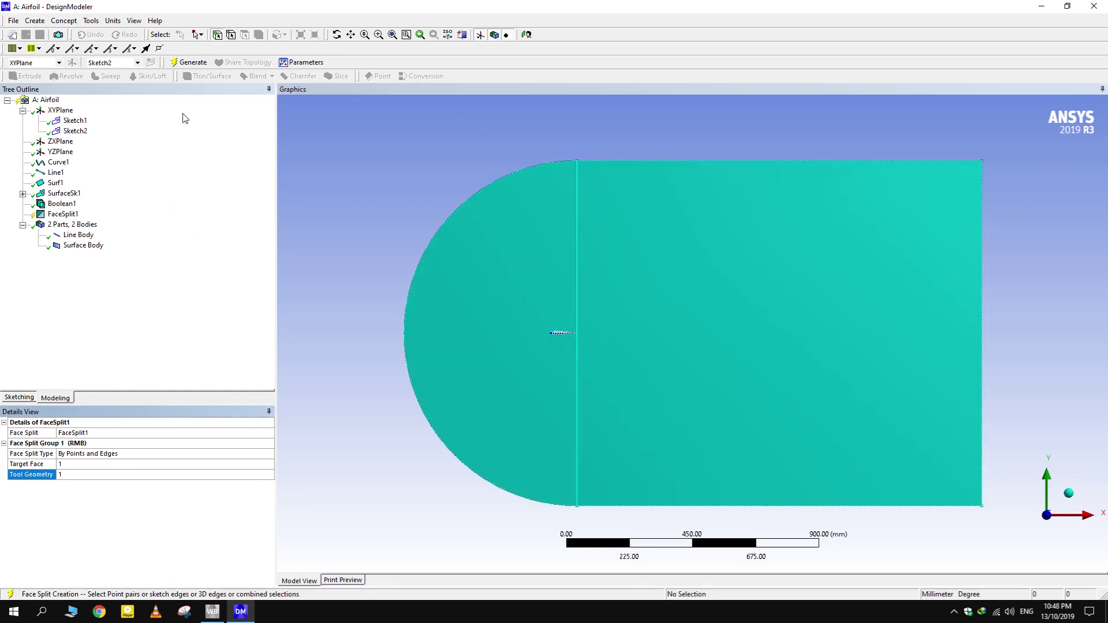
left_click(188, 62)
Step: Confirm the semicircle and rectangle are separate faces, then close DesignModeler and open Meshing
left_click(245, 34)
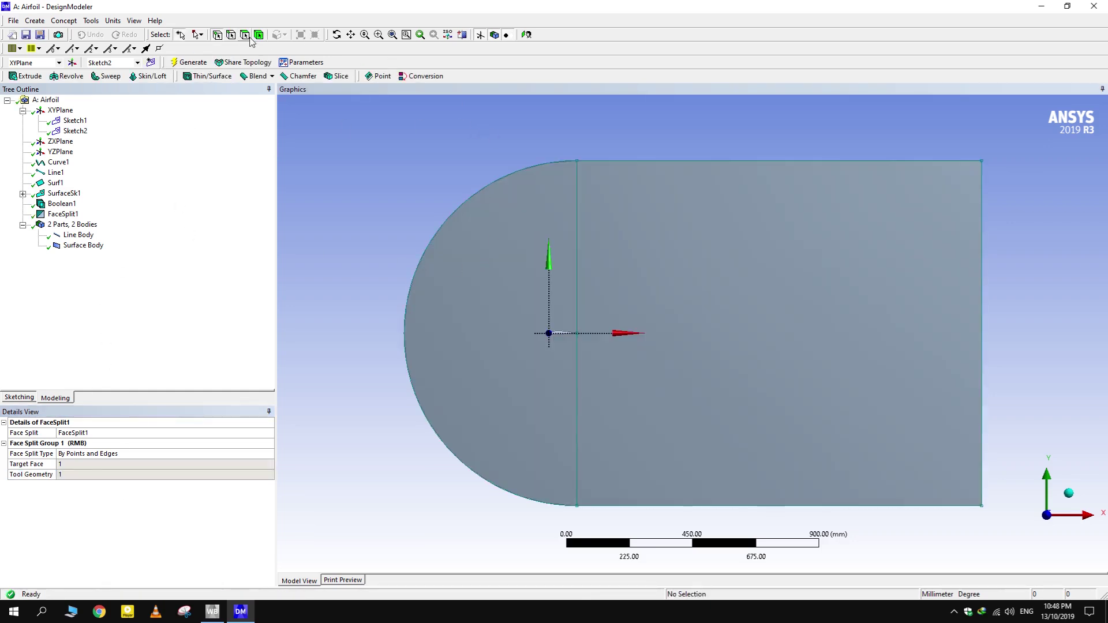
left_click(505, 291)
left_click(664, 297)
left_click(360, 171)
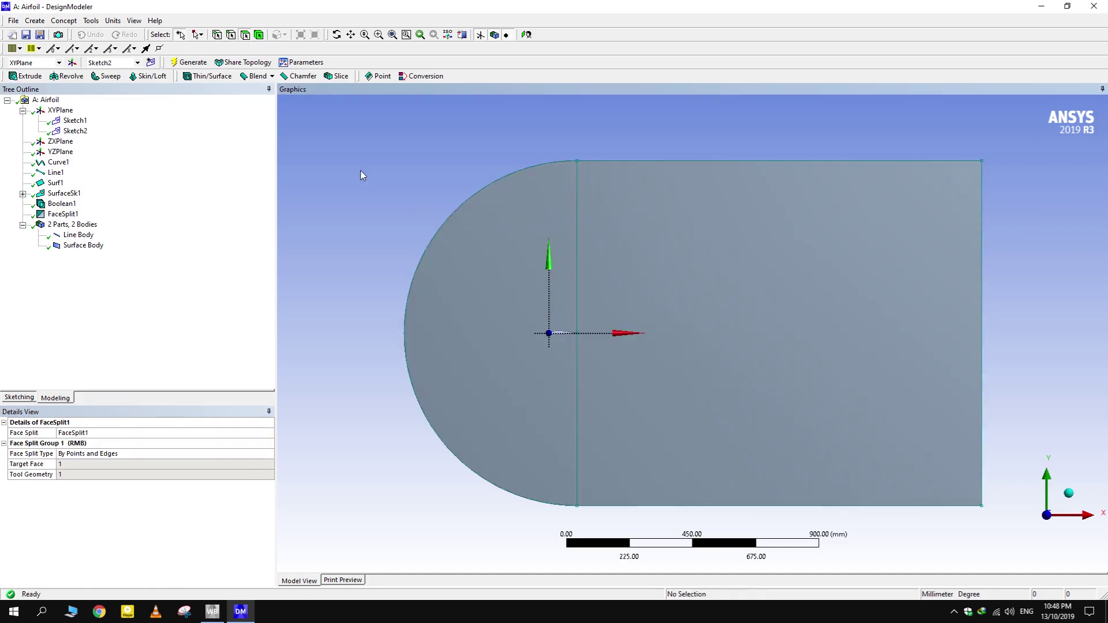
left_click(1093, 6)
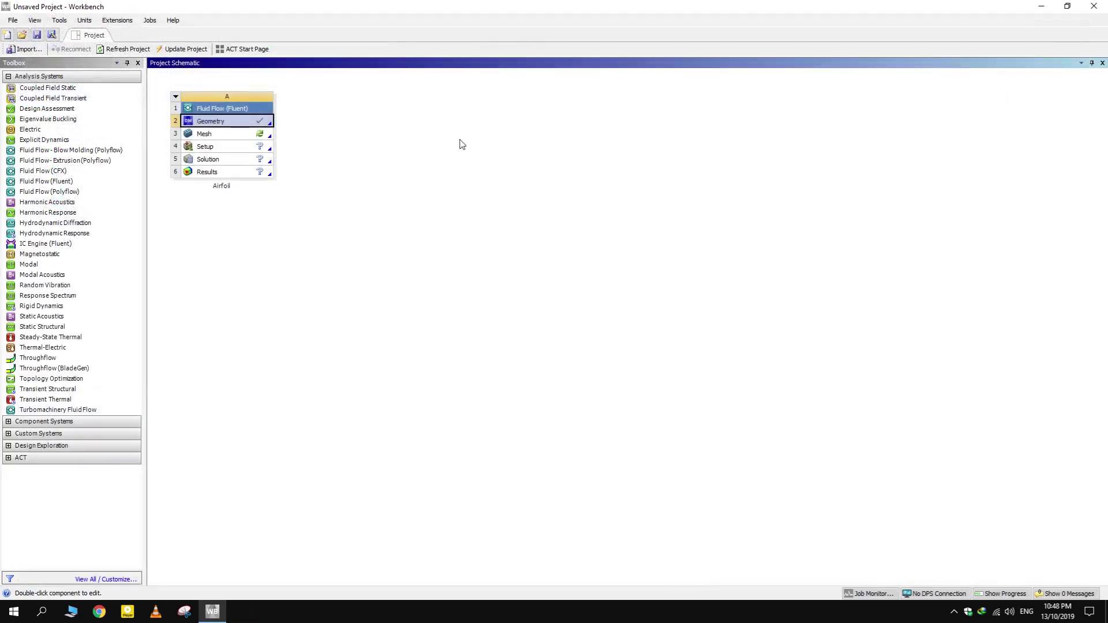
double_click(220, 135)
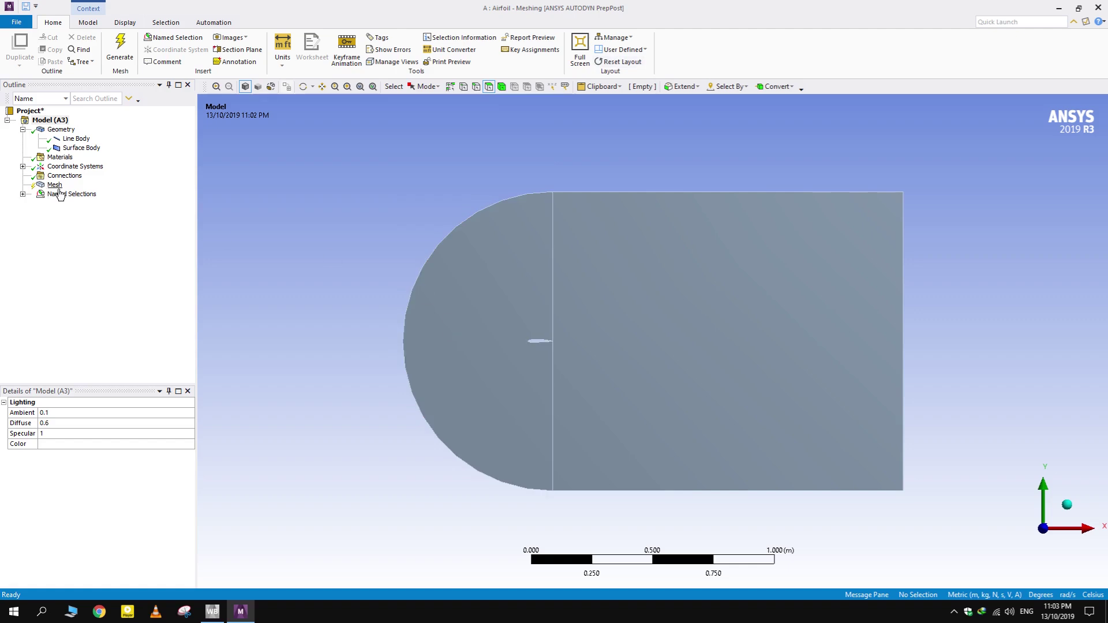
Step: Insert a Face Meshing control covering both the semicircle and rectangle faces
left_click(55, 184)
right_click(55, 184)
mouse_move(110, 193)
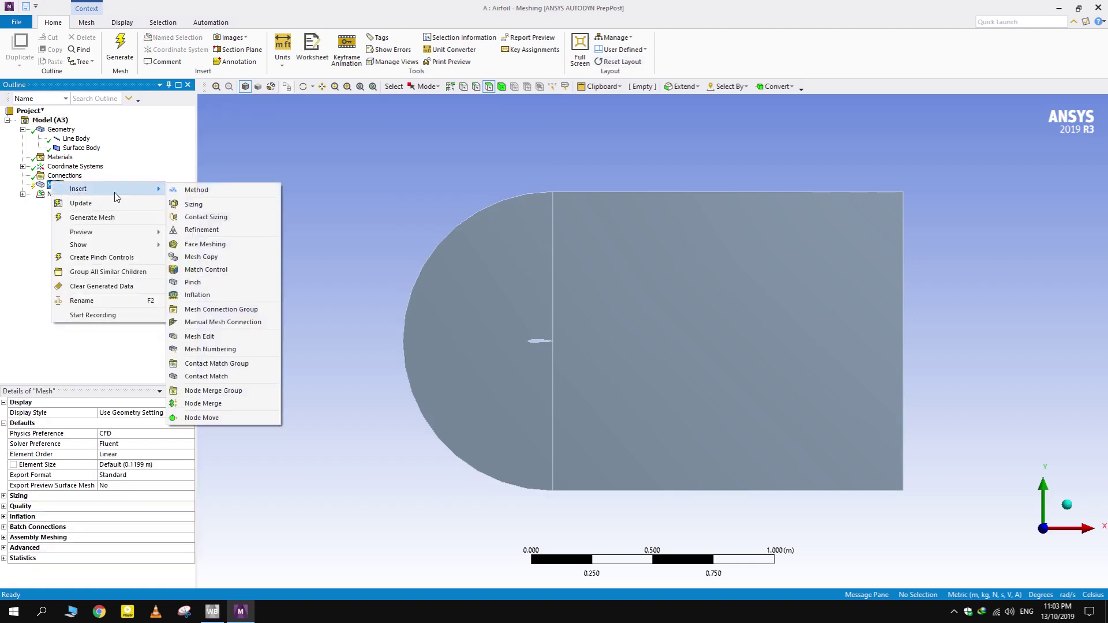
left_click(219, 244)
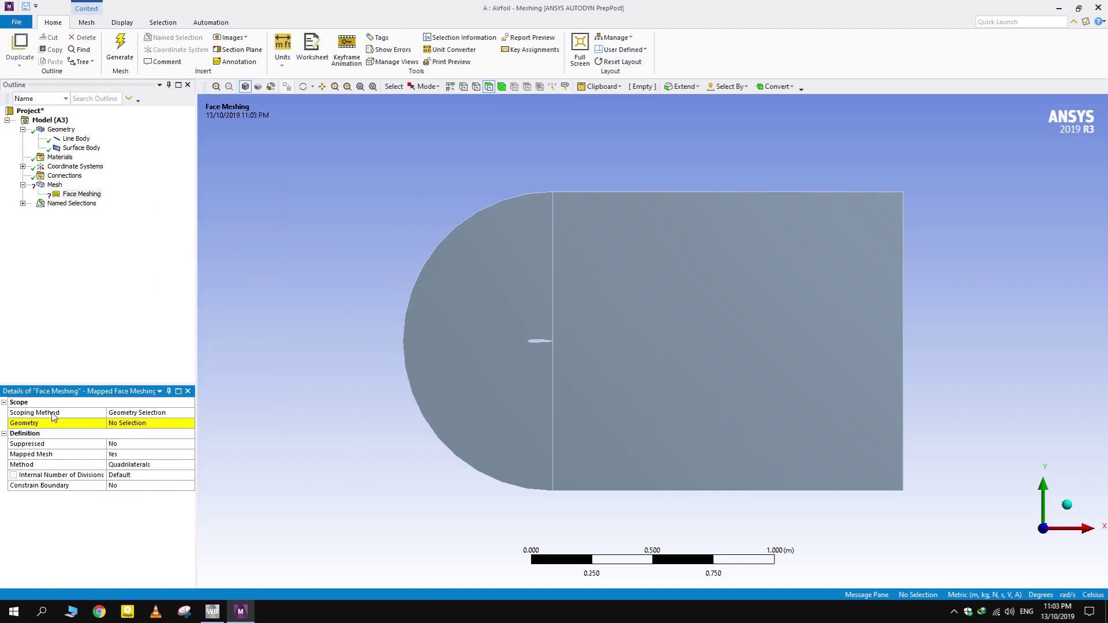
left_click(164, 425)
left_click(507, 345)
left_click(574, 346, "ctrl")
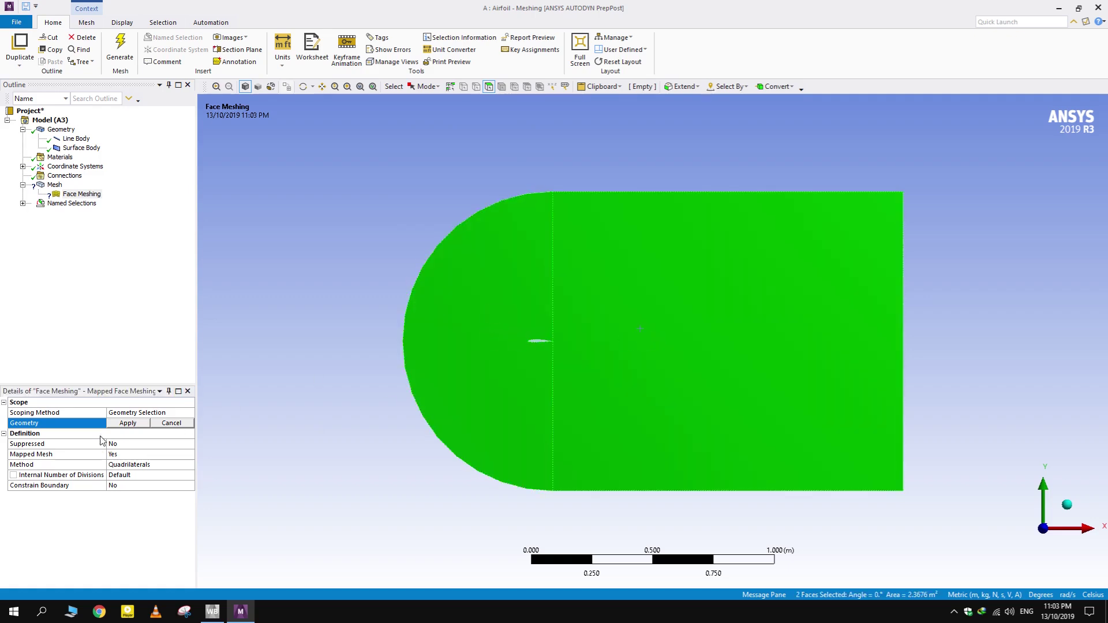
left_click(127, 423)
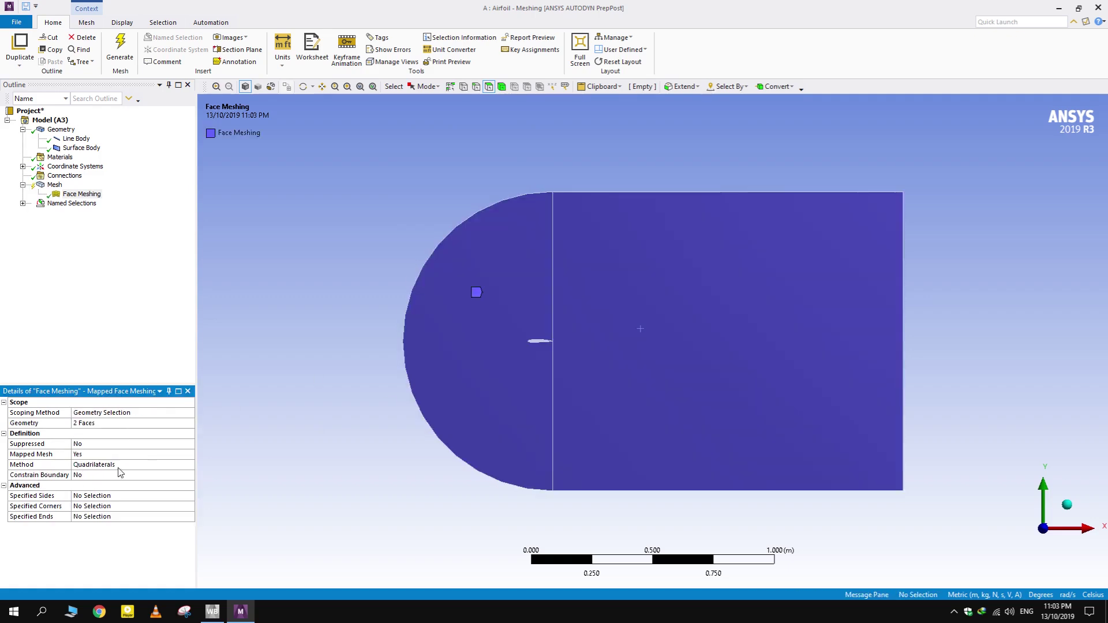
Step: Add an Edge Sizing on the inlet arc, two dividing edges, top, outlet and bottom edges
right_click(52, 186)
mouse_move(116, 191)
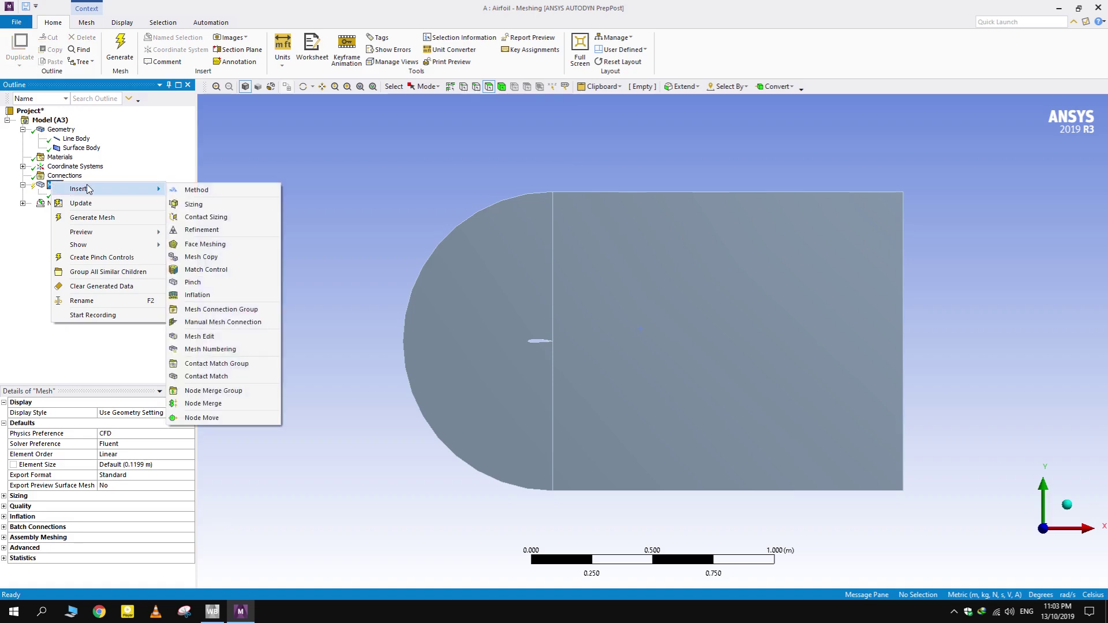
left_click(218, 205)
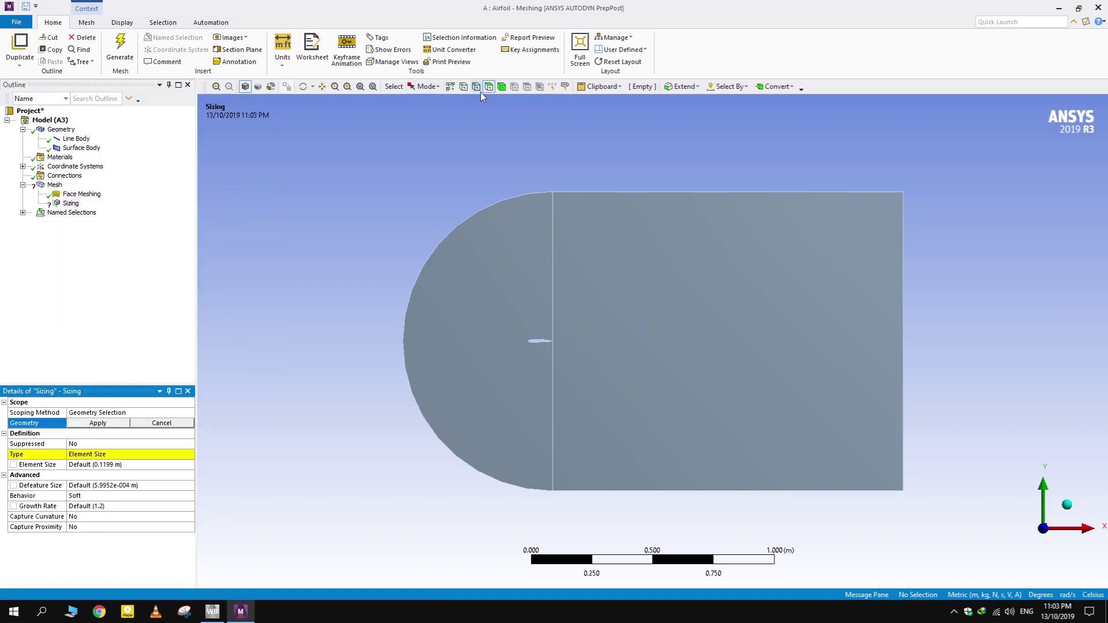
left_click(476, 86)
left_click(466, 217)
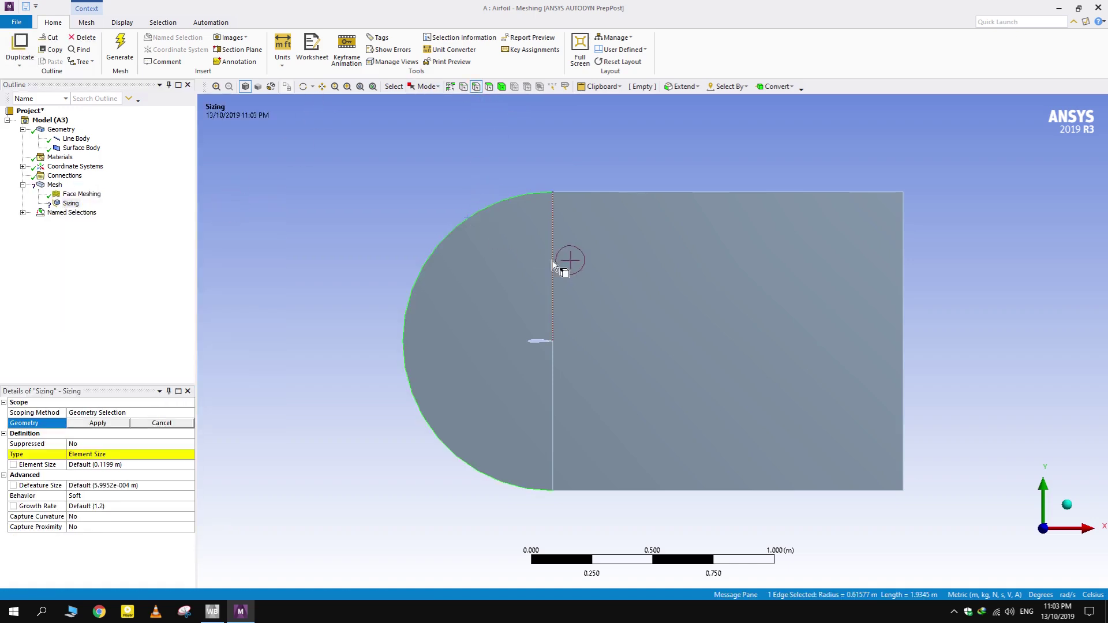
left_click(551, 261, "ctrl")
left_click(552, 380, "ctrl")
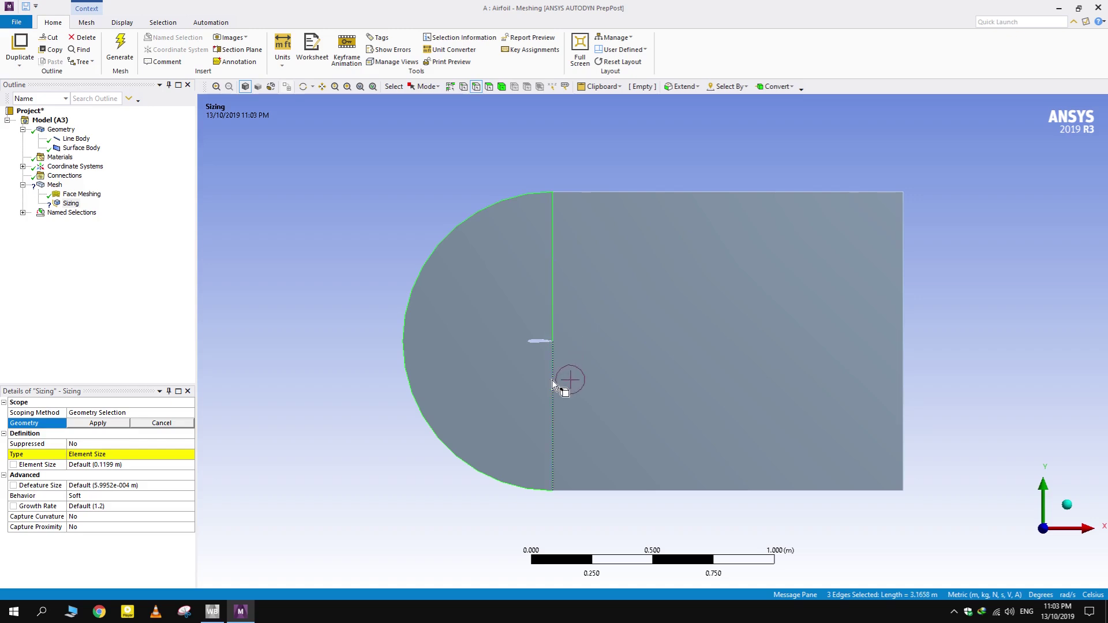
left_click(677, 191, "ctrl")
left_click(903, 287, "ctrl")
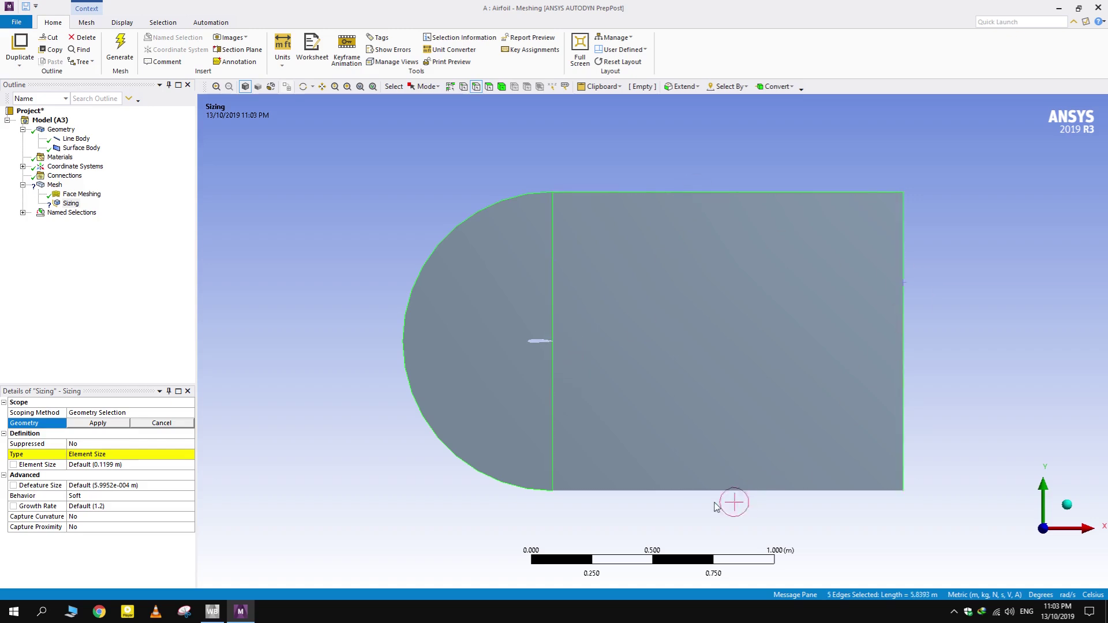
left_click(672, 490, "ctrl")
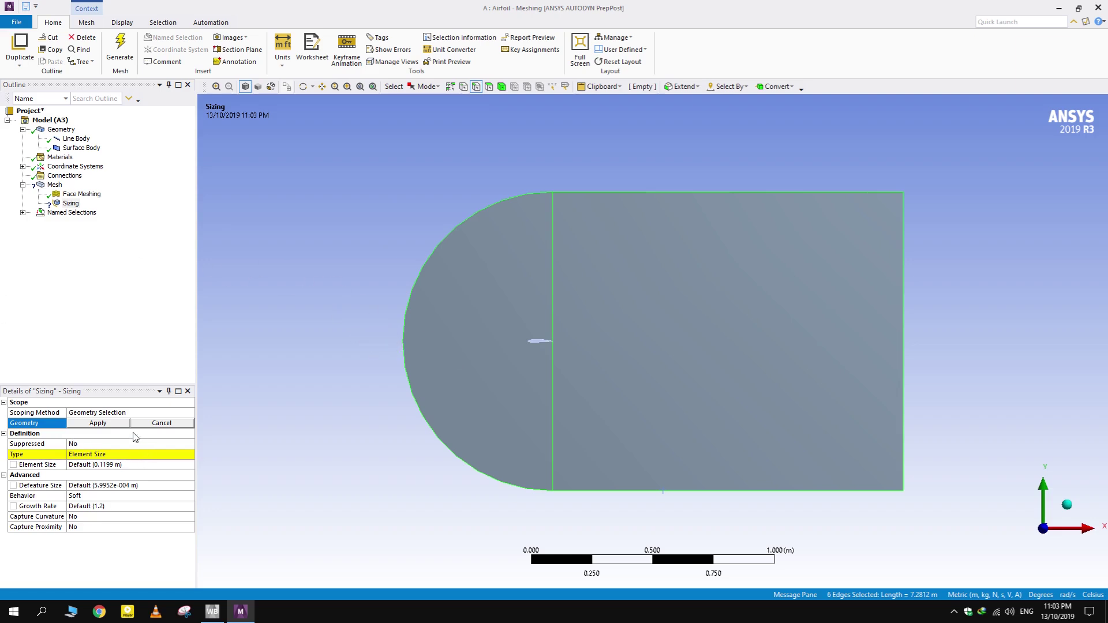
left_click(98, 422)
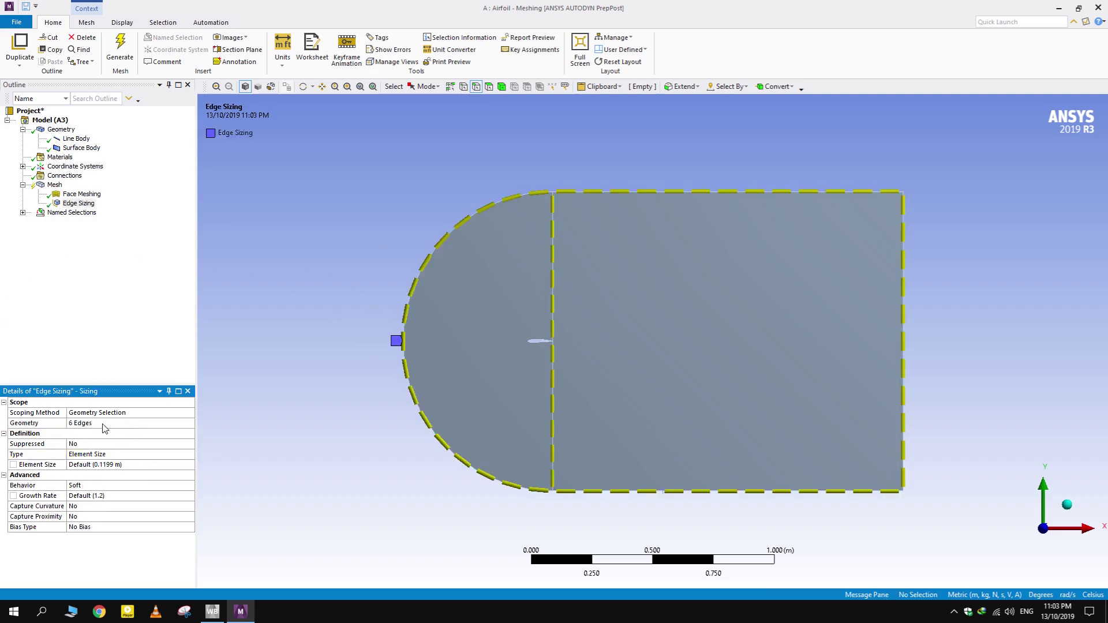
Step: Set the edge sizing element size to 0.005 m and generate the mesh
left_click(107, 467)
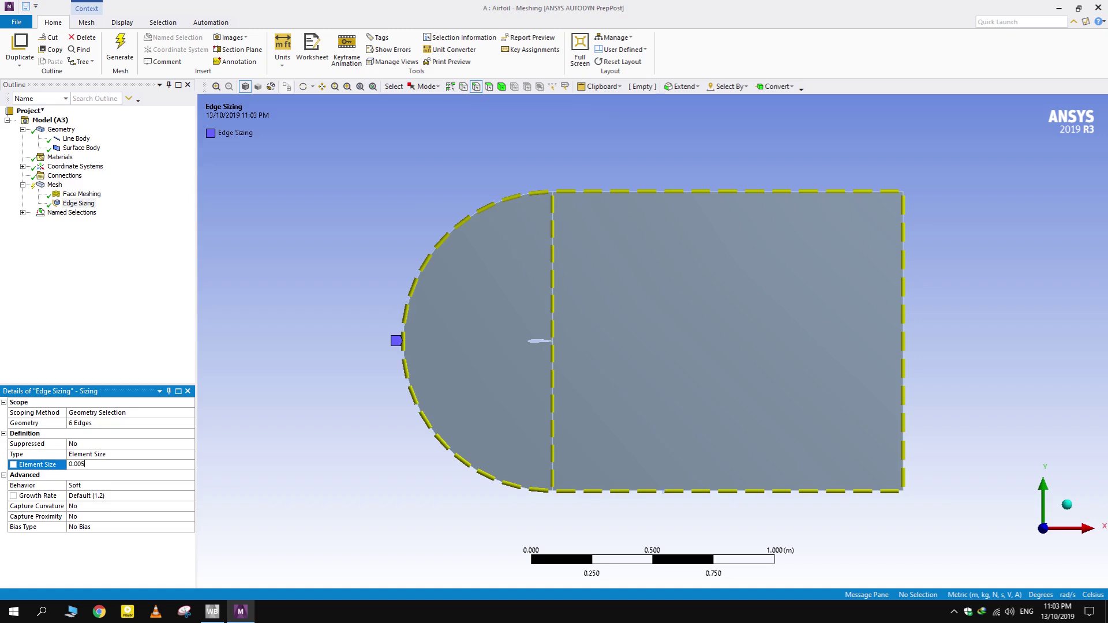
key("Return")
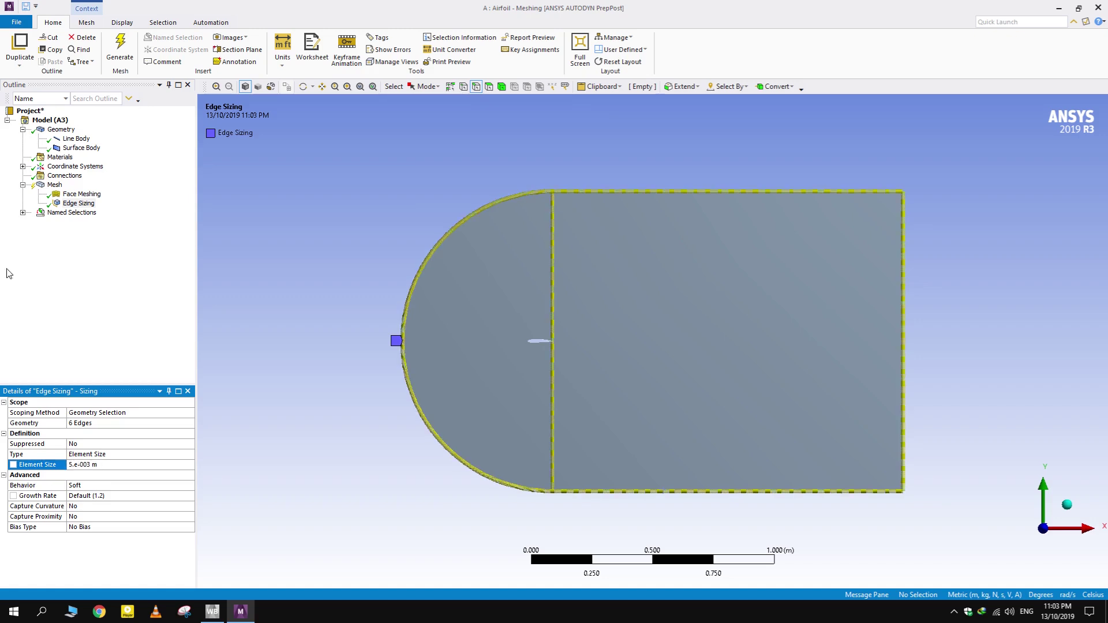
left_click(122, 44)
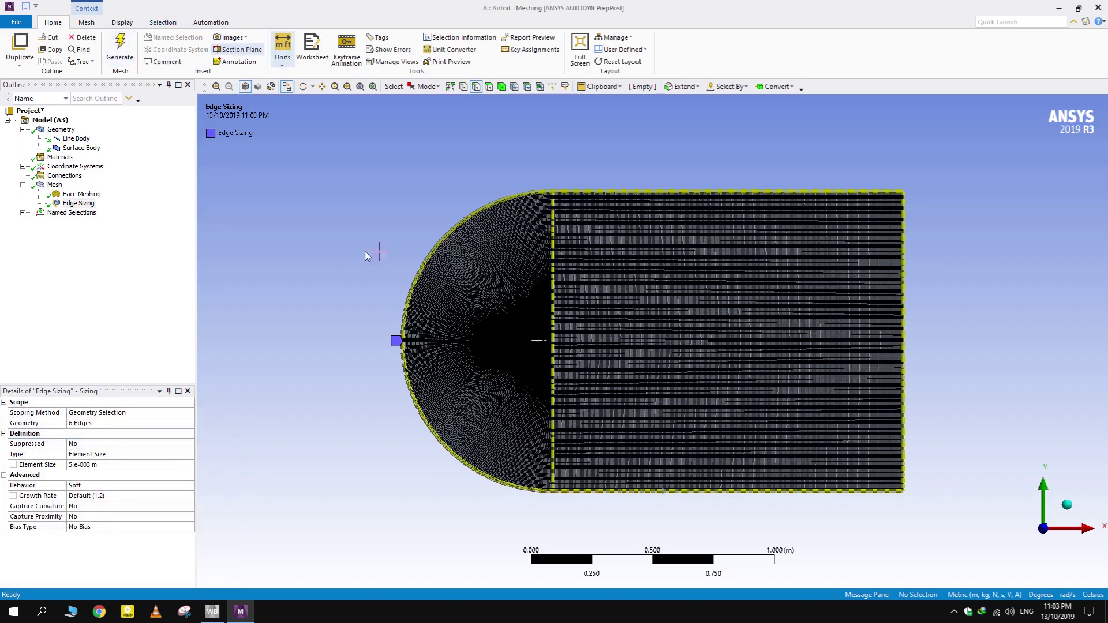
Step: Zoom and pan around the airfoil and trailing edge to inspect the mesh refinement
scroll(479, 359, "up", 5)
scroll(466, 363, "down", 2)
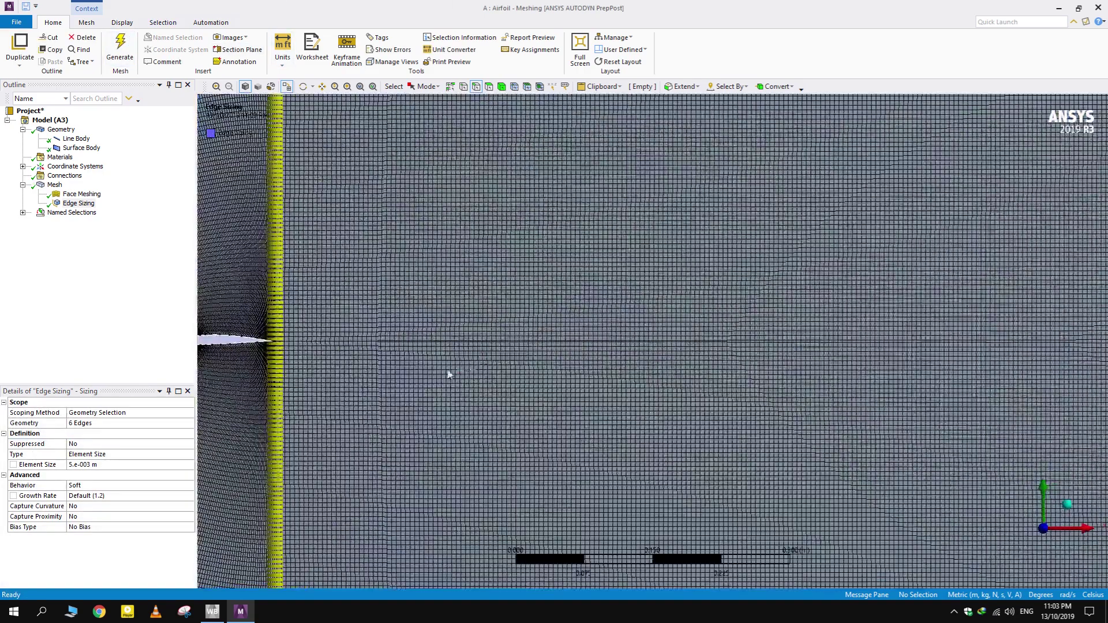
scroll(291, 387, "up", 3)
scroll(432, 357, "down", 4)
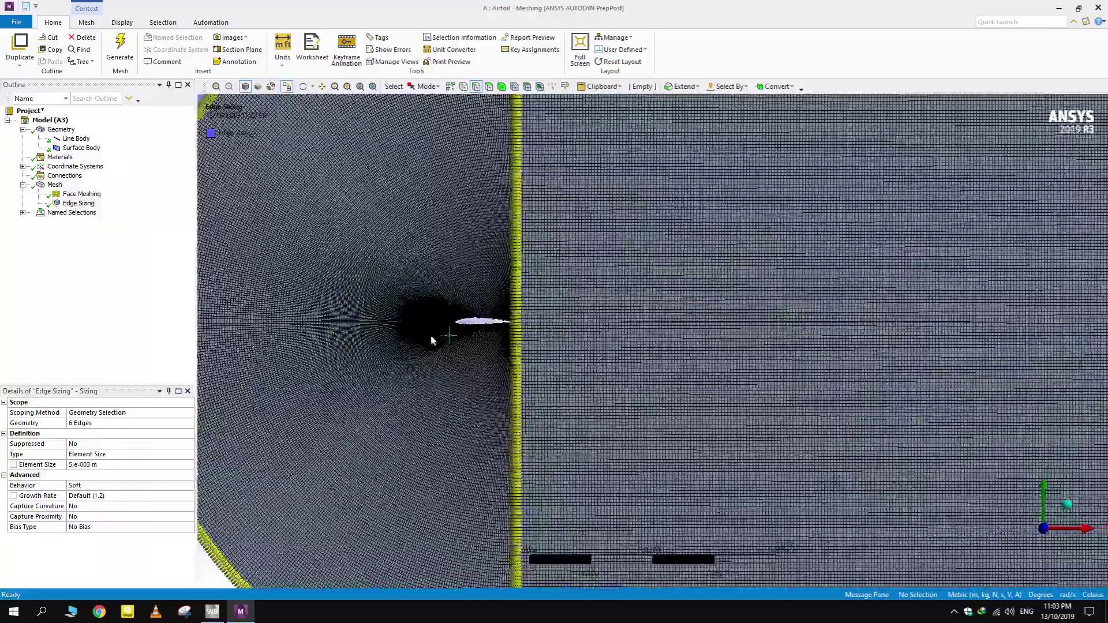
left_click(361, 369)
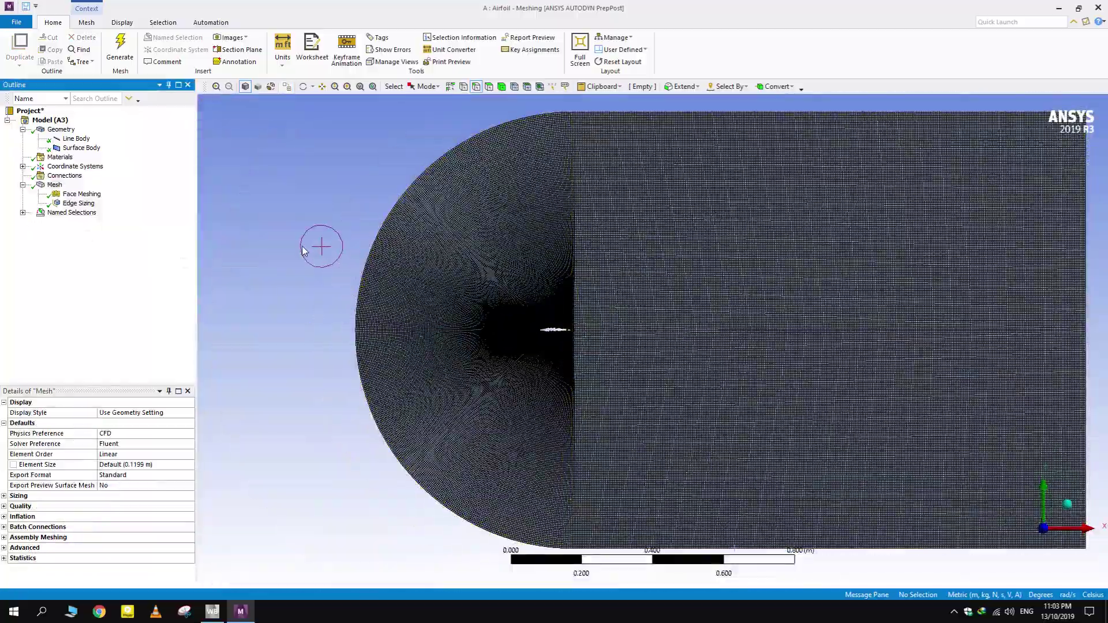
scroll(438, 329, "up", 5)
middle_click_drag(378, 324, 732, 353, "ctrl")
scroll(731, 350, "up", 8)
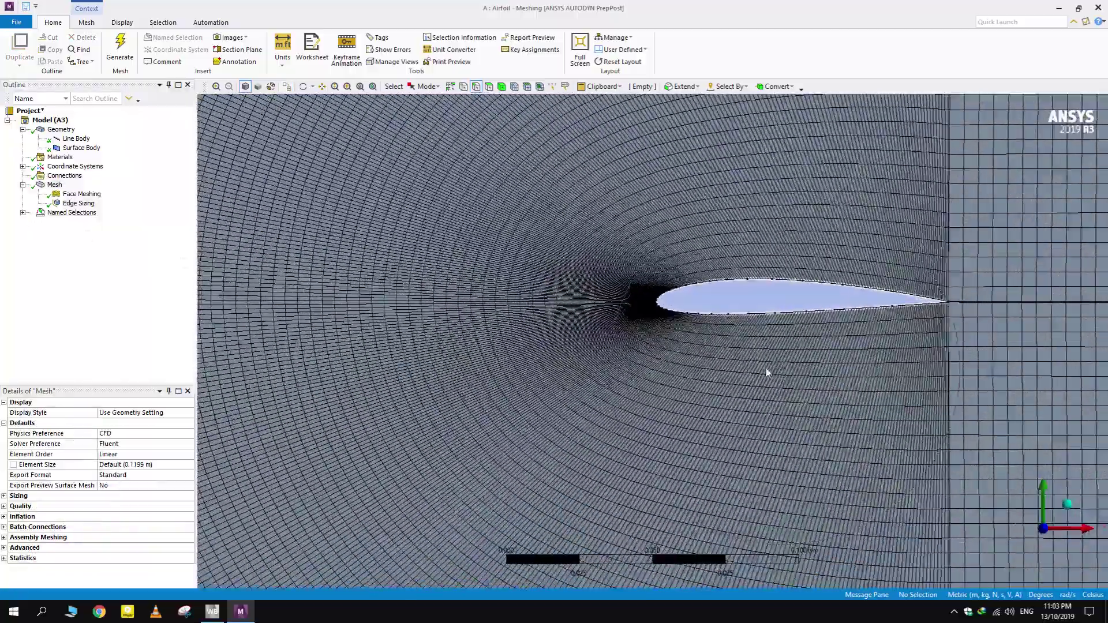
scroll(750, 317, "up", 2)
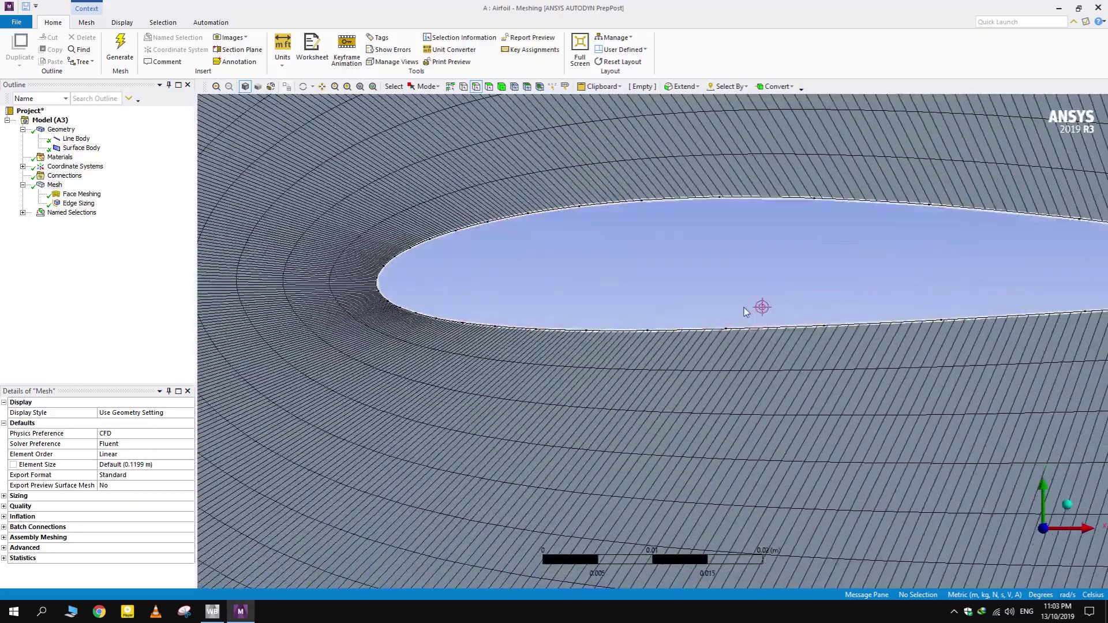
scroll(805, 304, "down", 6)
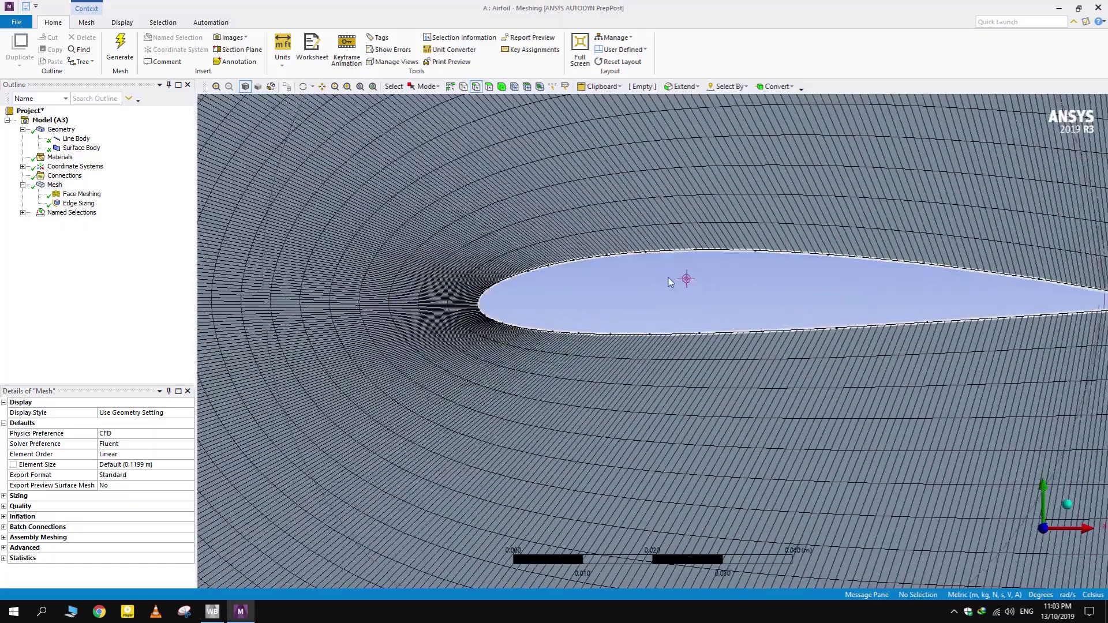
scroll(902, 359, "up", 8)
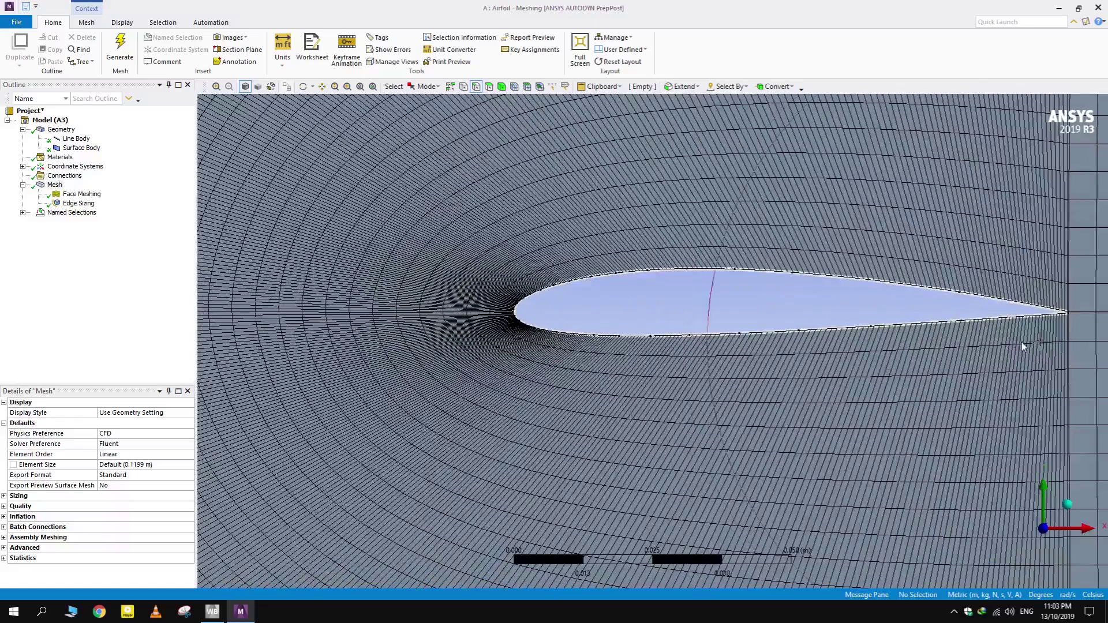
scroll(1054, 359, "up", 5)
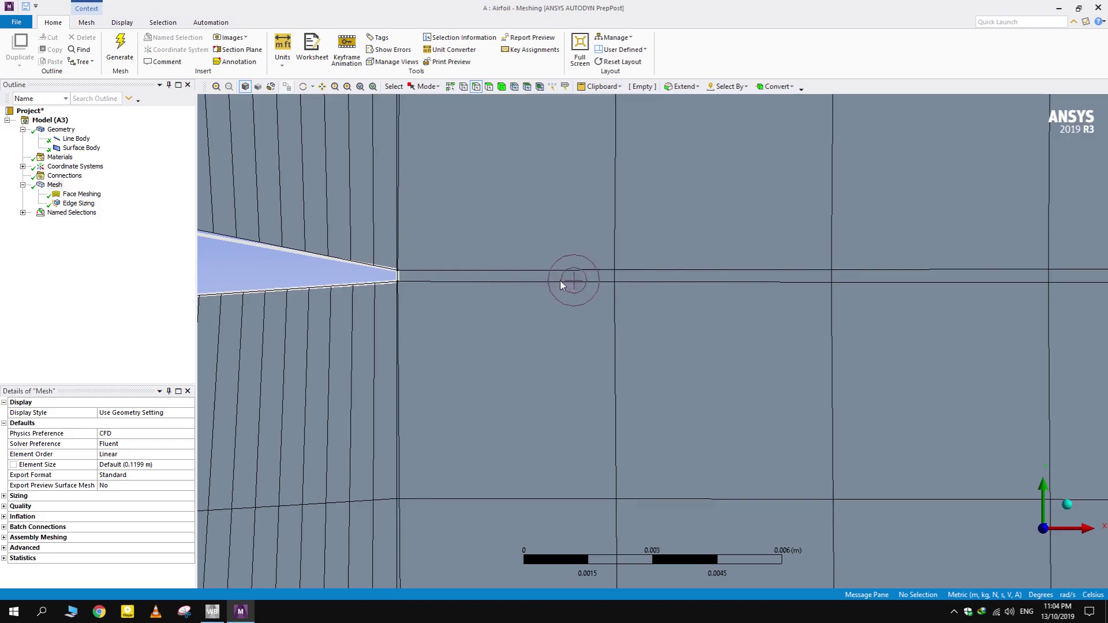
scroll(407, 297, "down", 3)
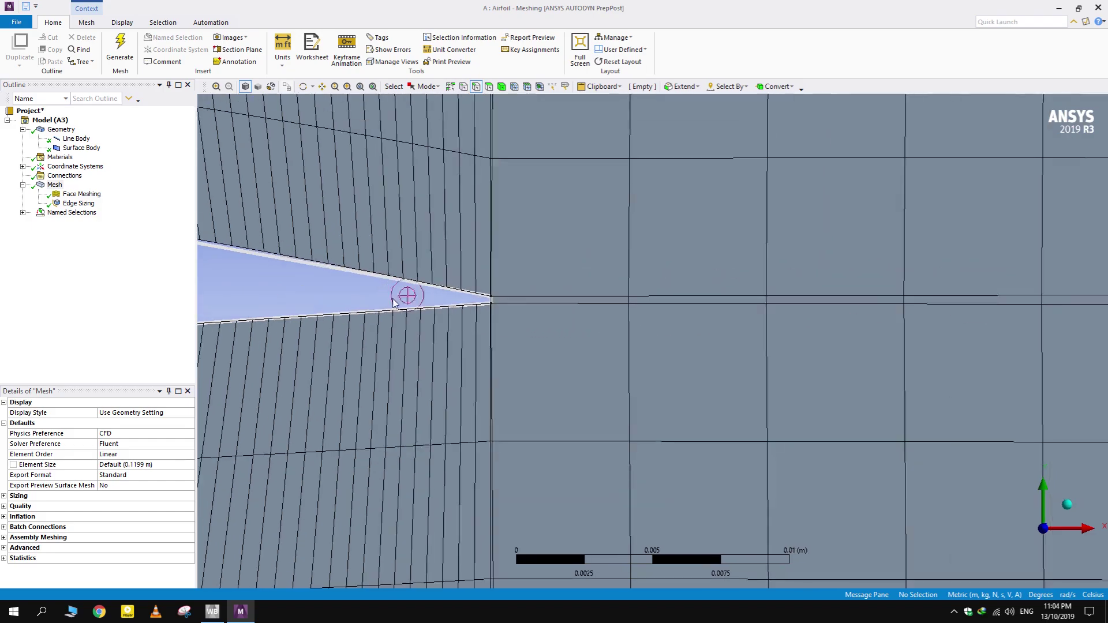
scroll(438, 315, "down", 8)
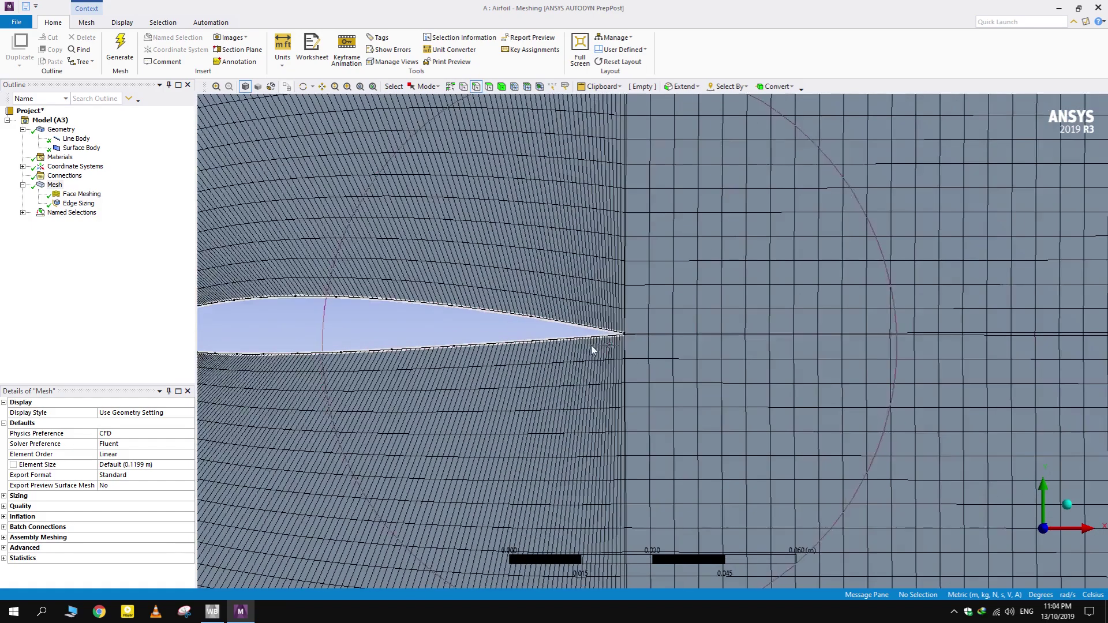
scroll(593, 350, "down", 8)
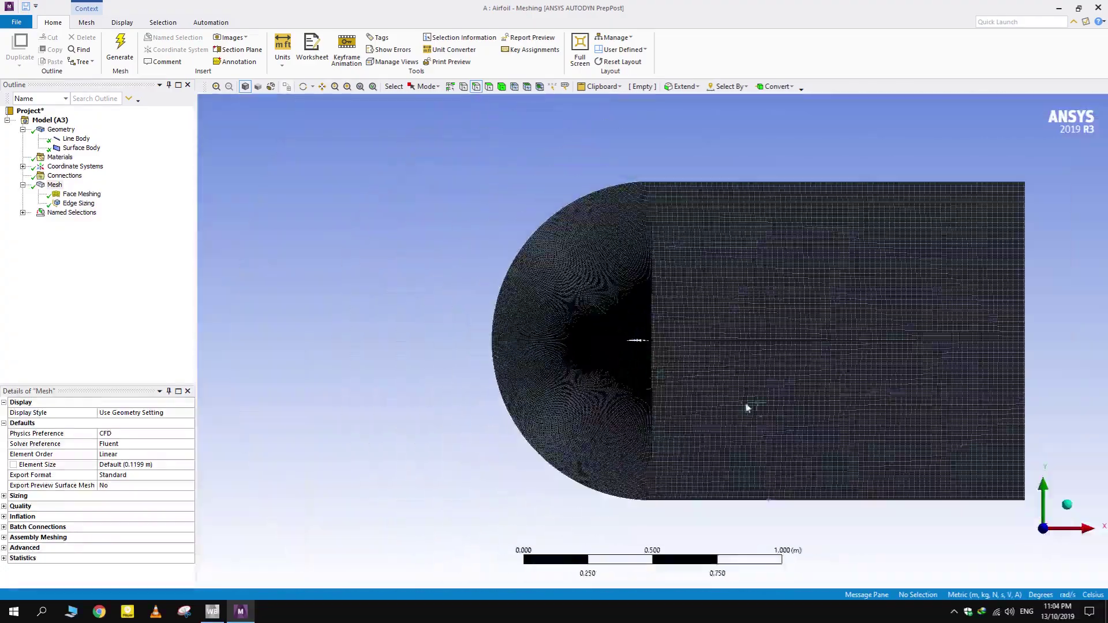
middle_click_drag(746, 408, 626, 378, "ctrl")
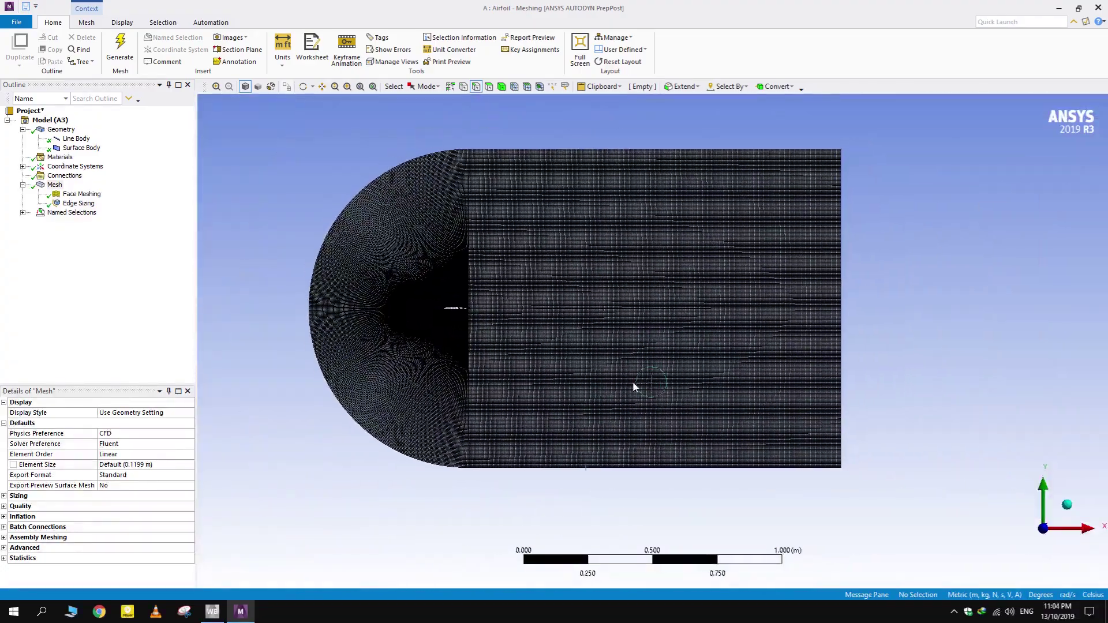
Step: Show the mesh Statistics to check 116176 nodes and 115364 elements
left_click(298, 355)
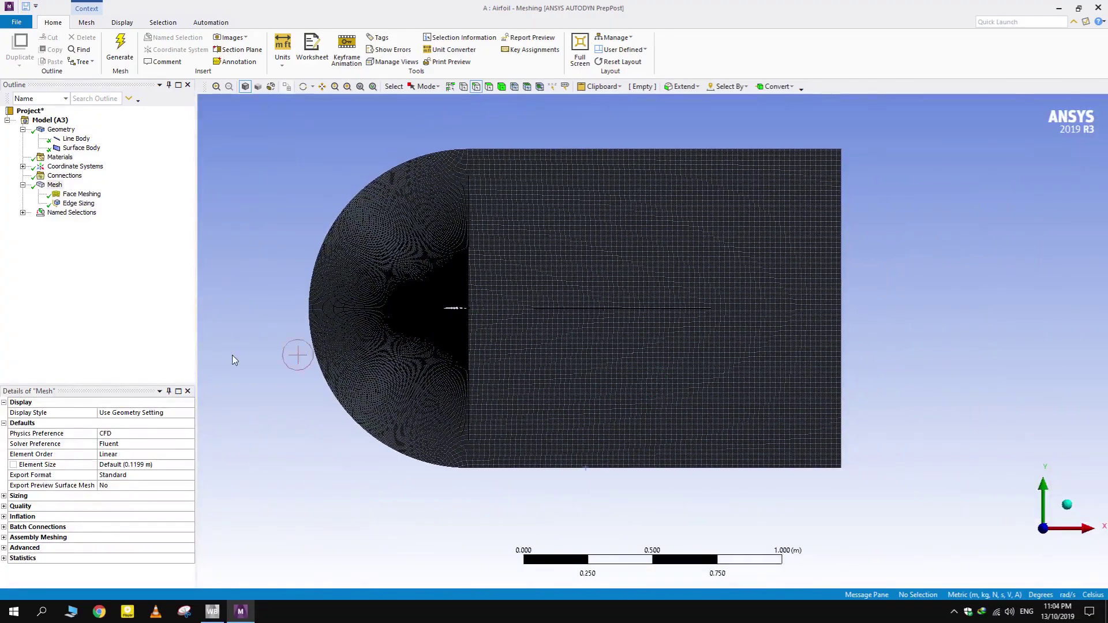
left_click(4, 424)
left_click(4, 404)
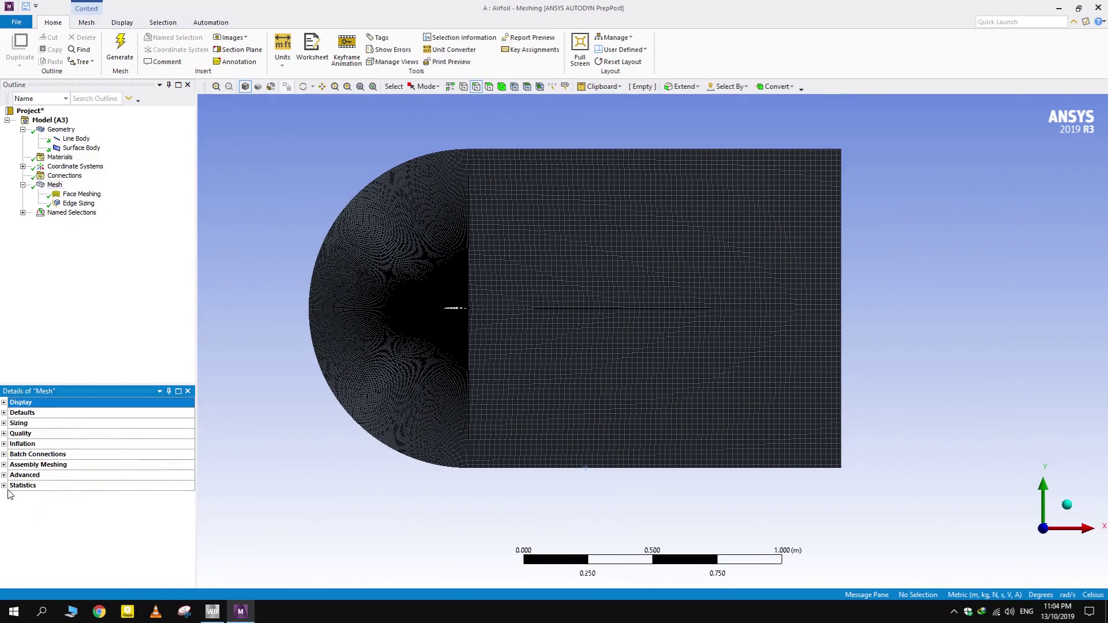
left_click(4, 487)
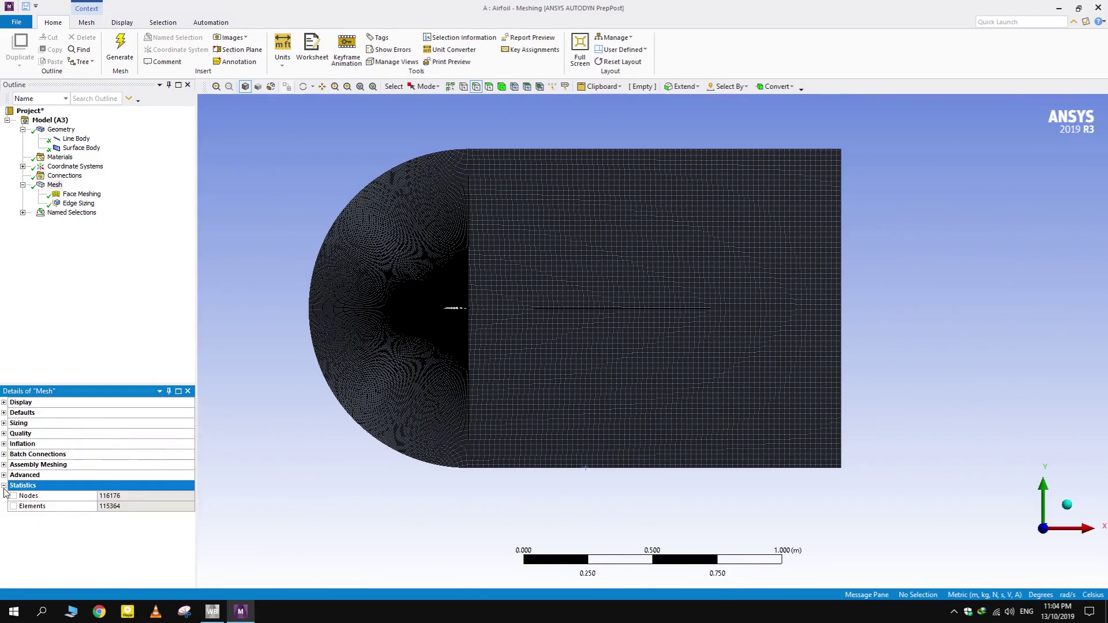
left_click(241, 383)
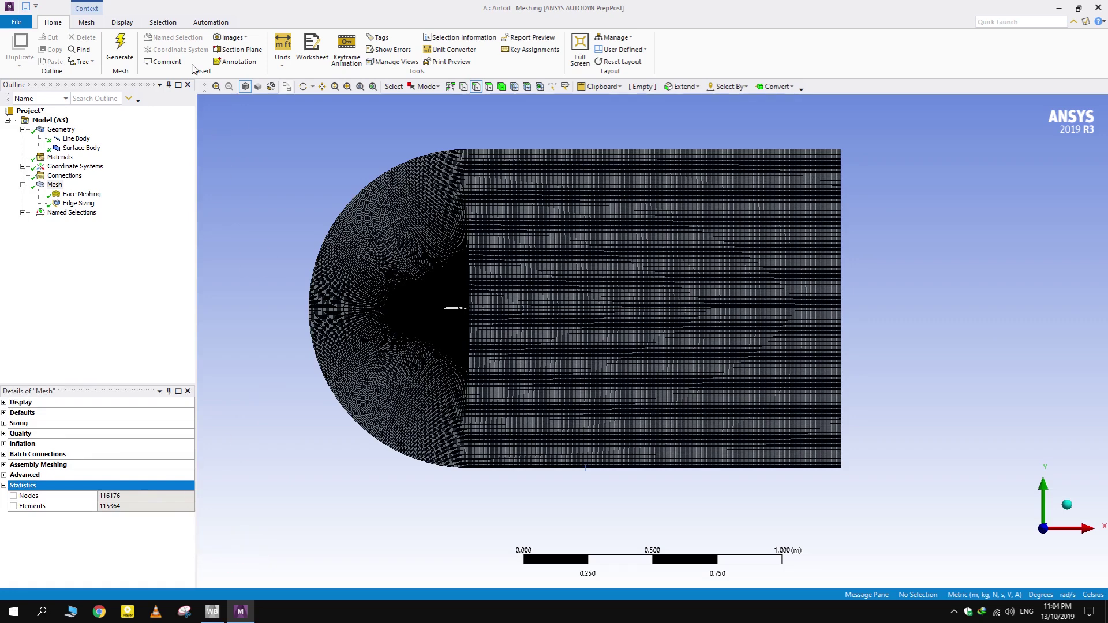
Step: Update the mesh so it is translated and loaded into Fluent
left_click(54, 186)
right_click(51, 190)
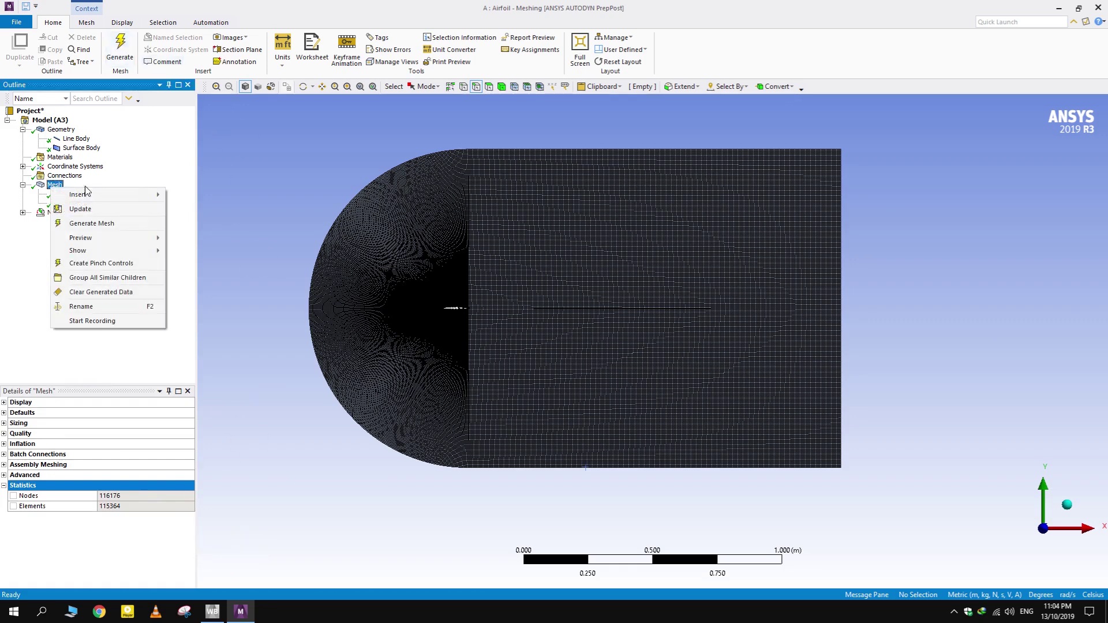
left_click(121, 207)
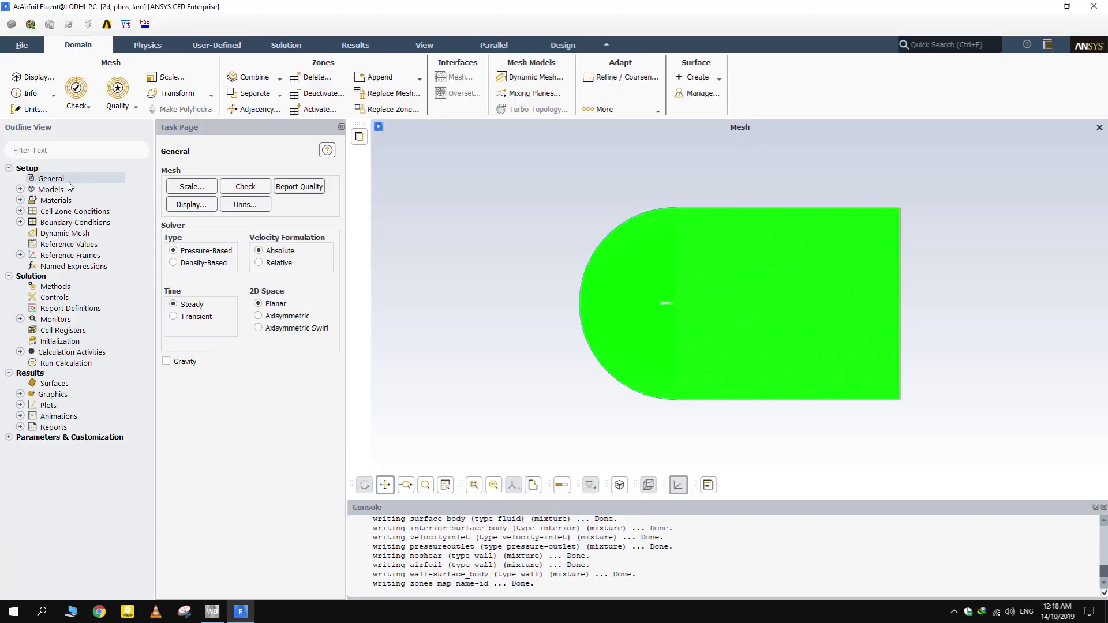
Step: Set the Viscous model to standard k-epsilon (2 eqn) with standard wall functions
double_click(50, 190)
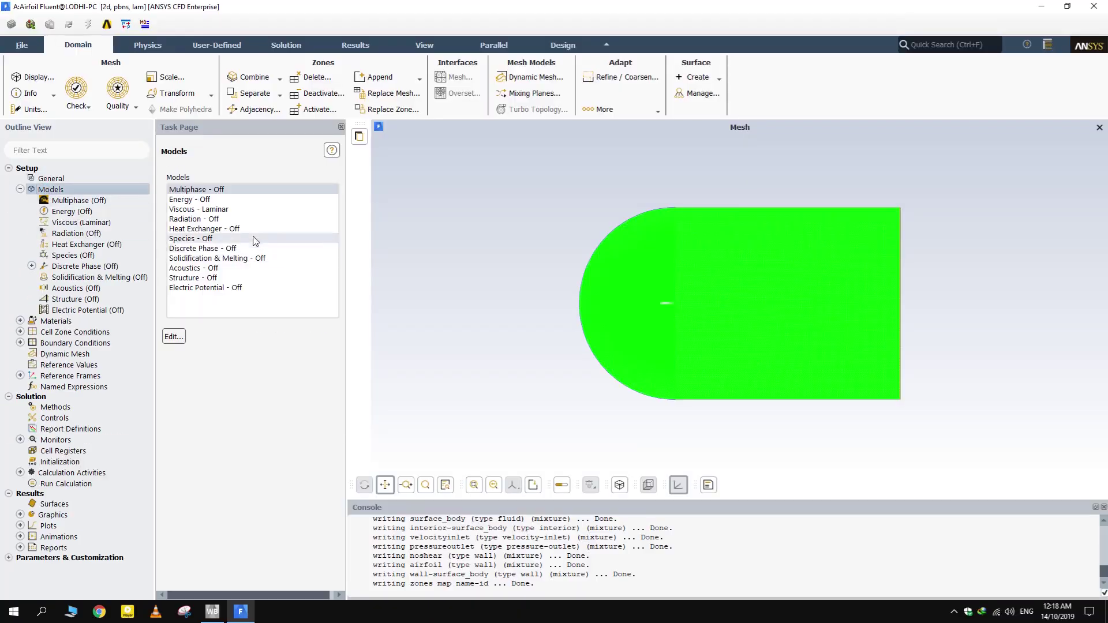
double_click(207, 210)
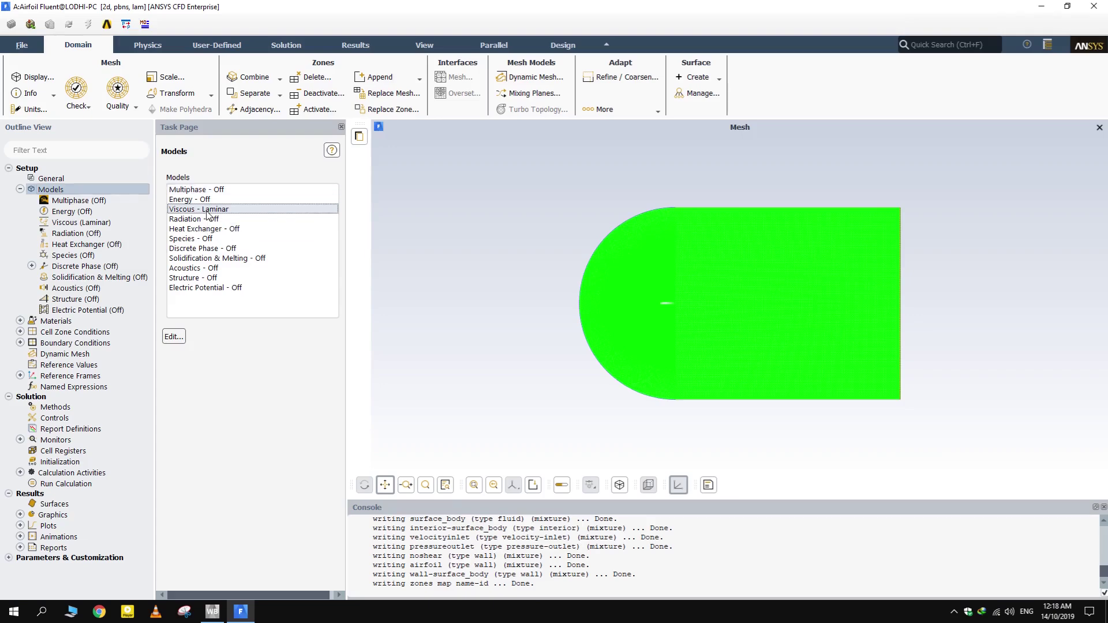
left_click_drag(211, 293, 246, 156)
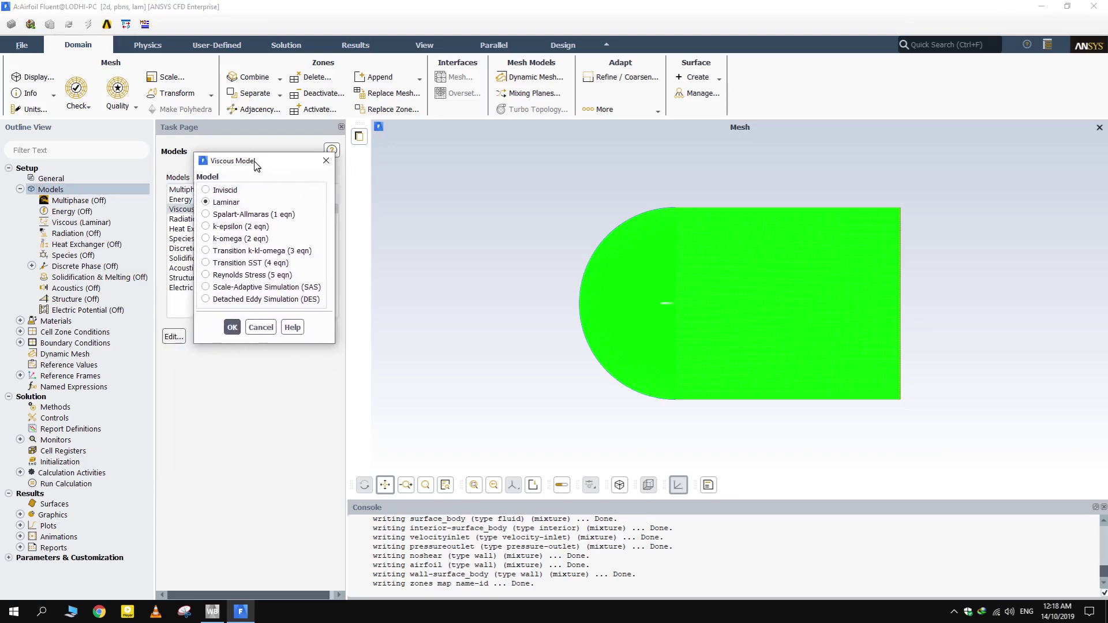
left_click(205, 226)
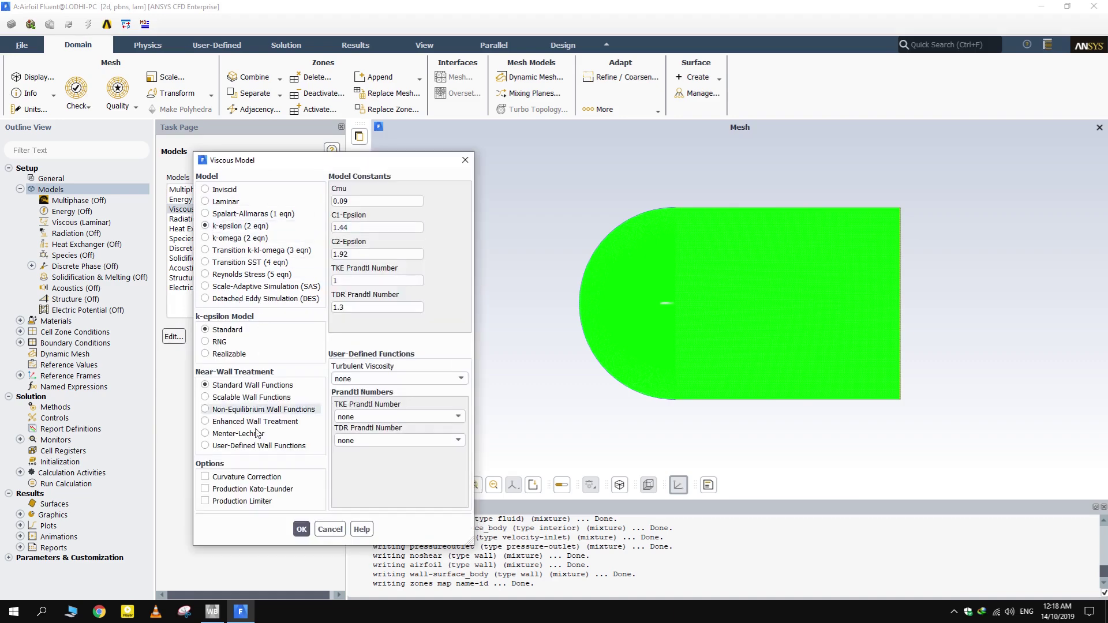
left_click(301, 529)
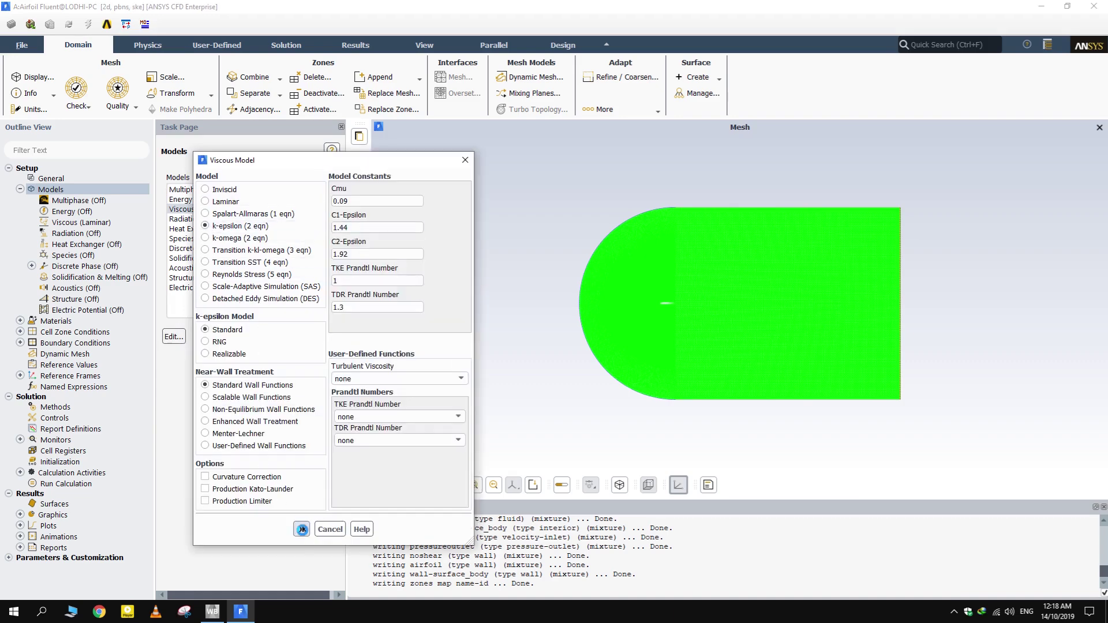
left_click(20, 189)
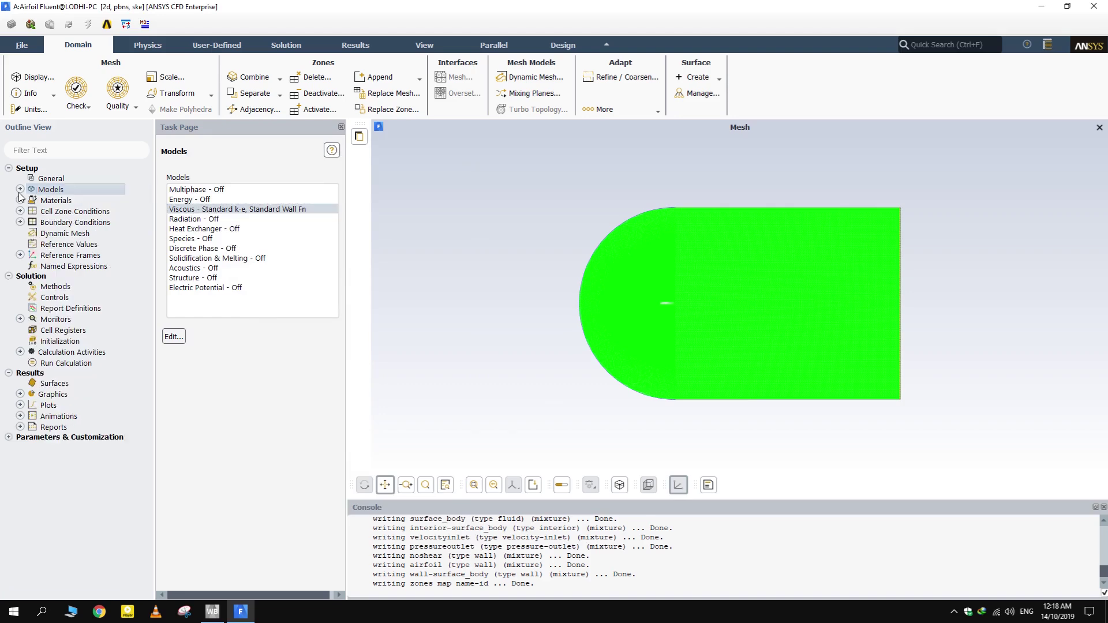
Step: Check the air material and the surface_body fluid zone type, then list the boundary zones
double_click(50, 205)
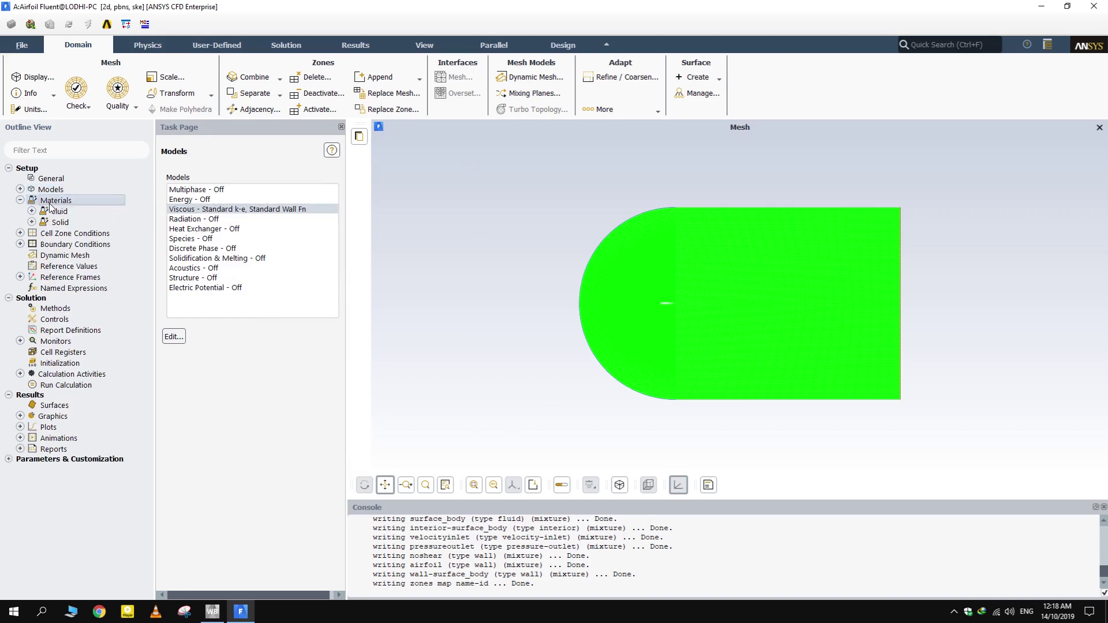
left_click(20, 200)
double_click(86, 213)
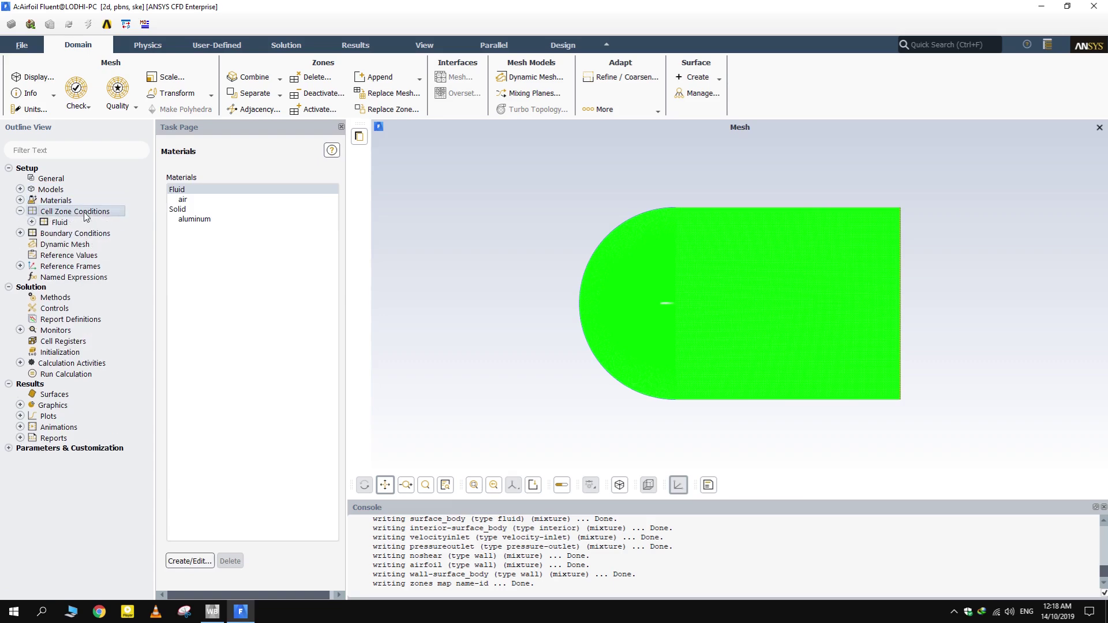
left_click(207, 198)
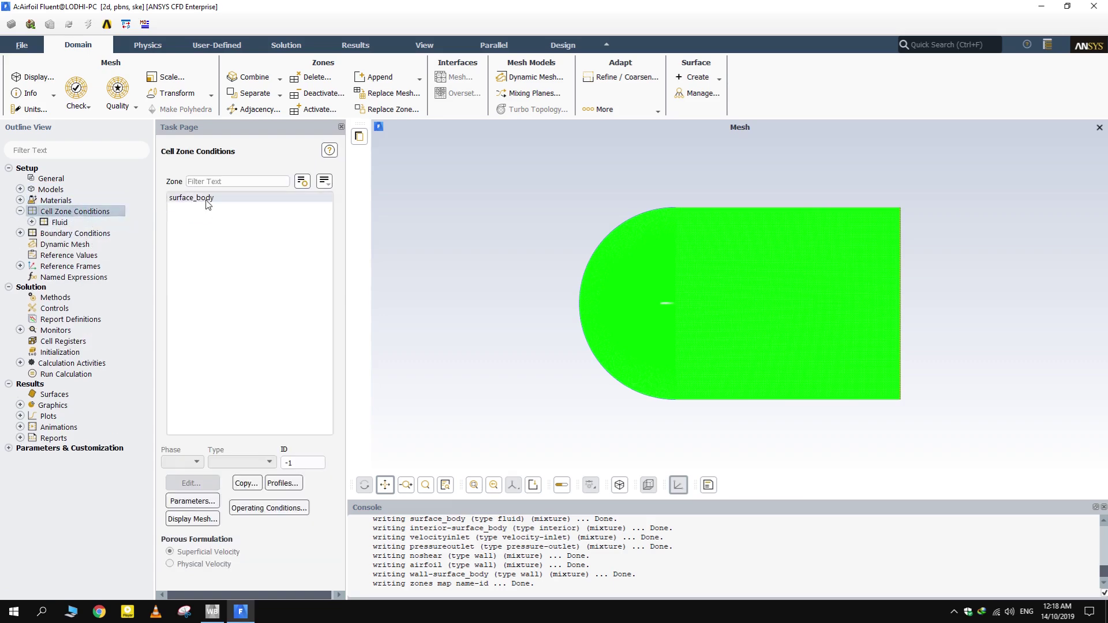
left_click(21, 211)
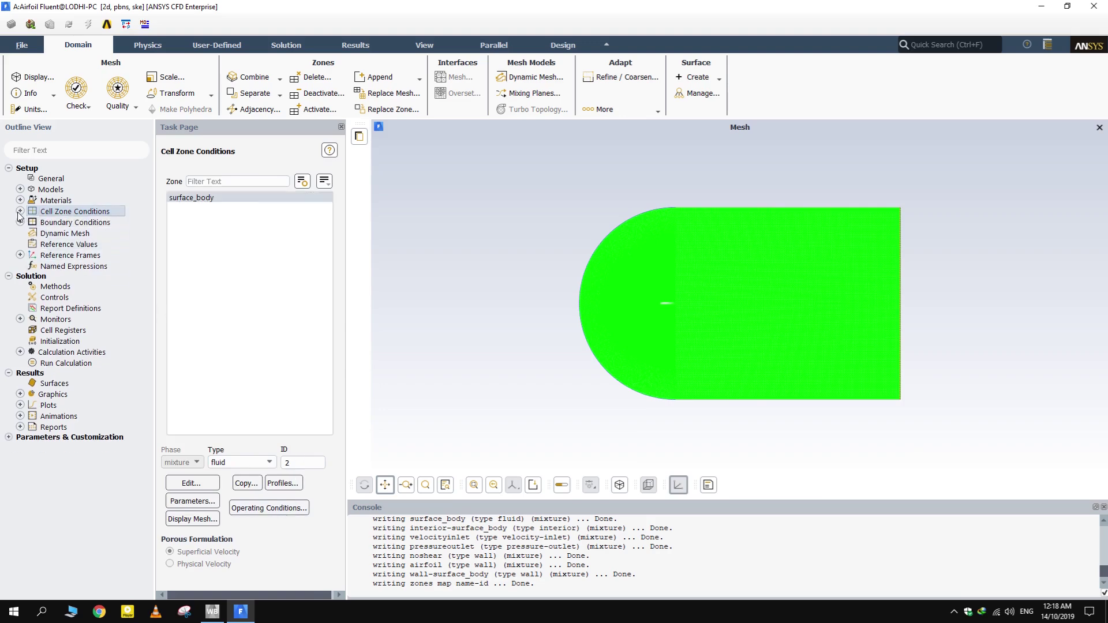
double_click(88, 223)
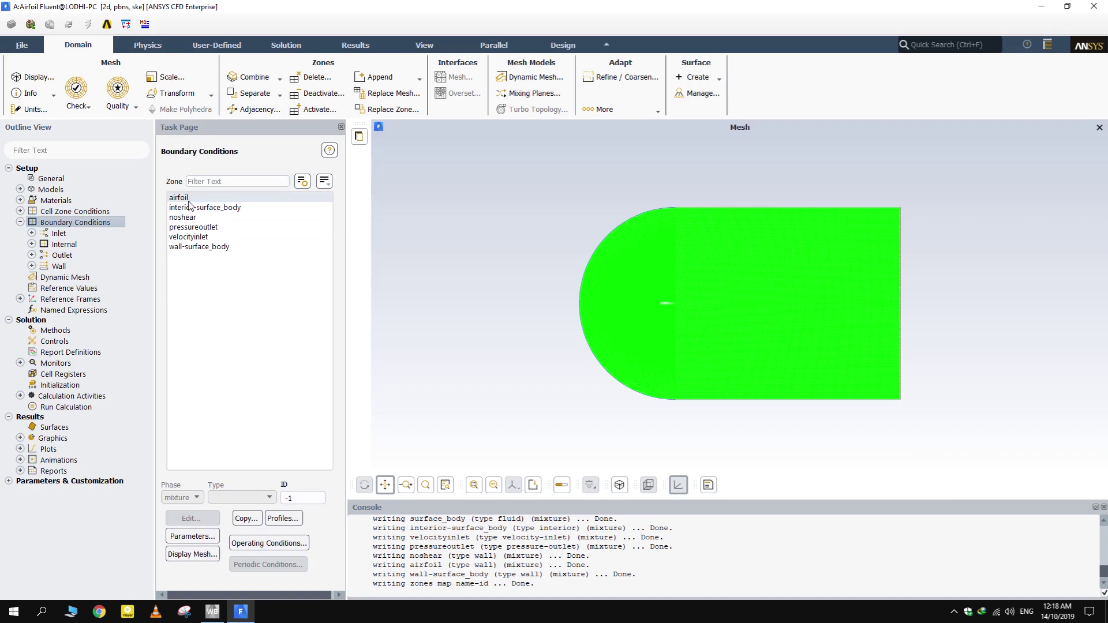
Step: Leave the airfoil wall unchanged and give noshear Specified Shear with 0 Pa X and Y components
left_click(184, 198)
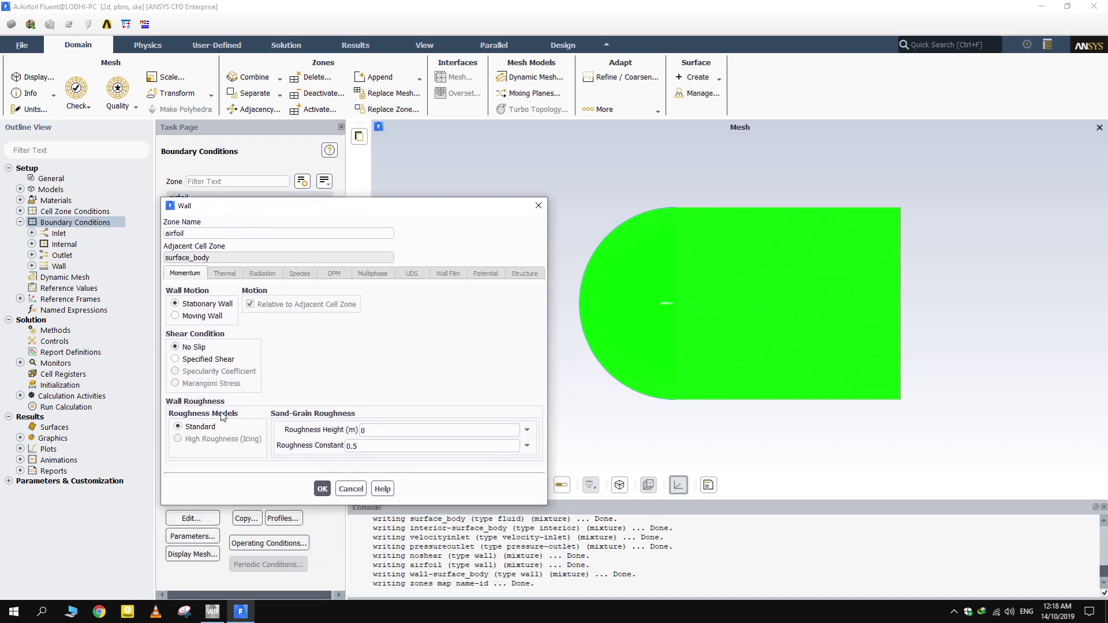
left_click(322, 489)
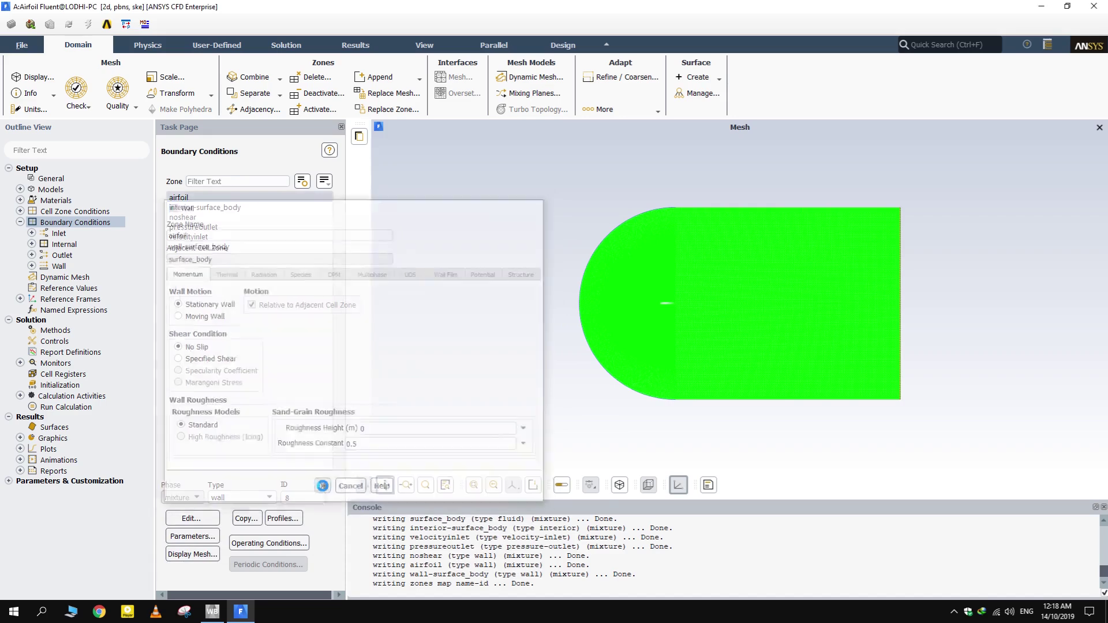
left_click(214, 217)
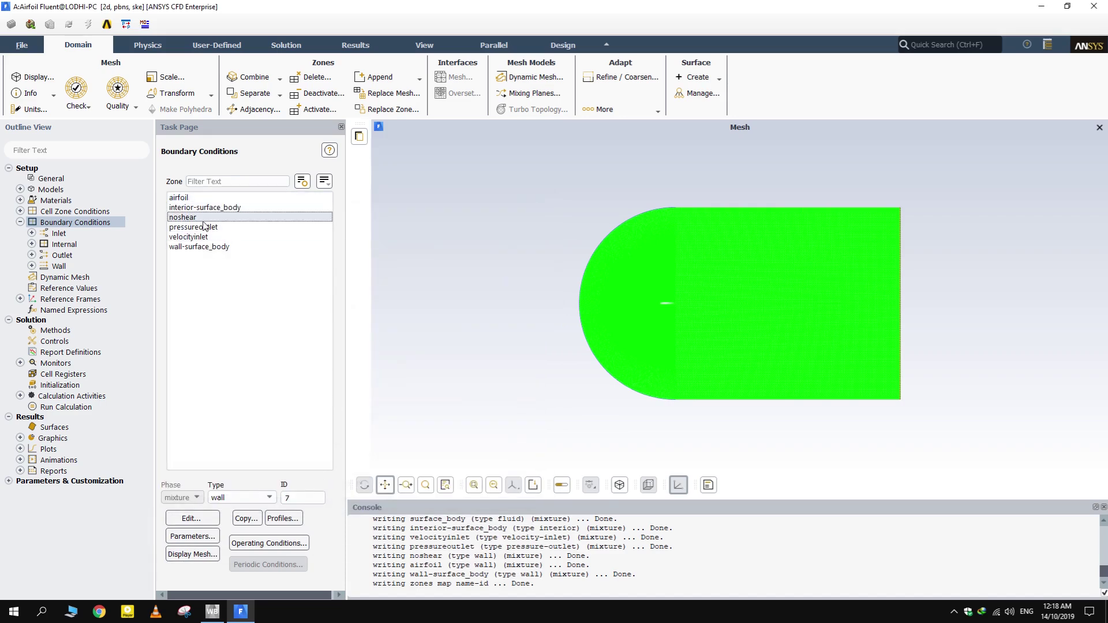
left_click(202, 519)
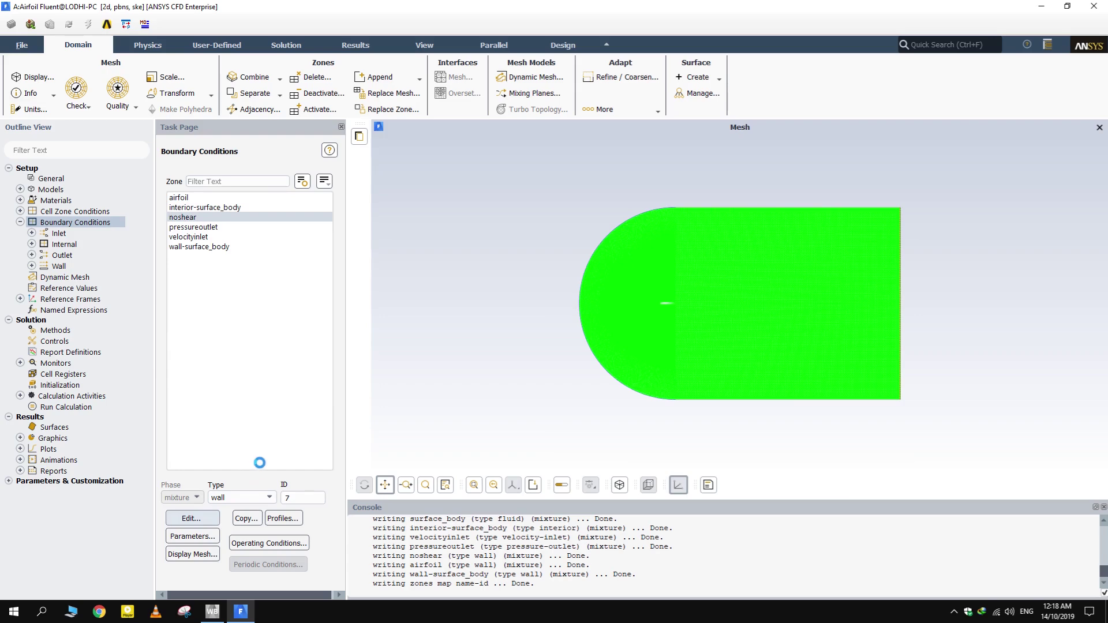
left_click_drag(271, 299, 282, 138)
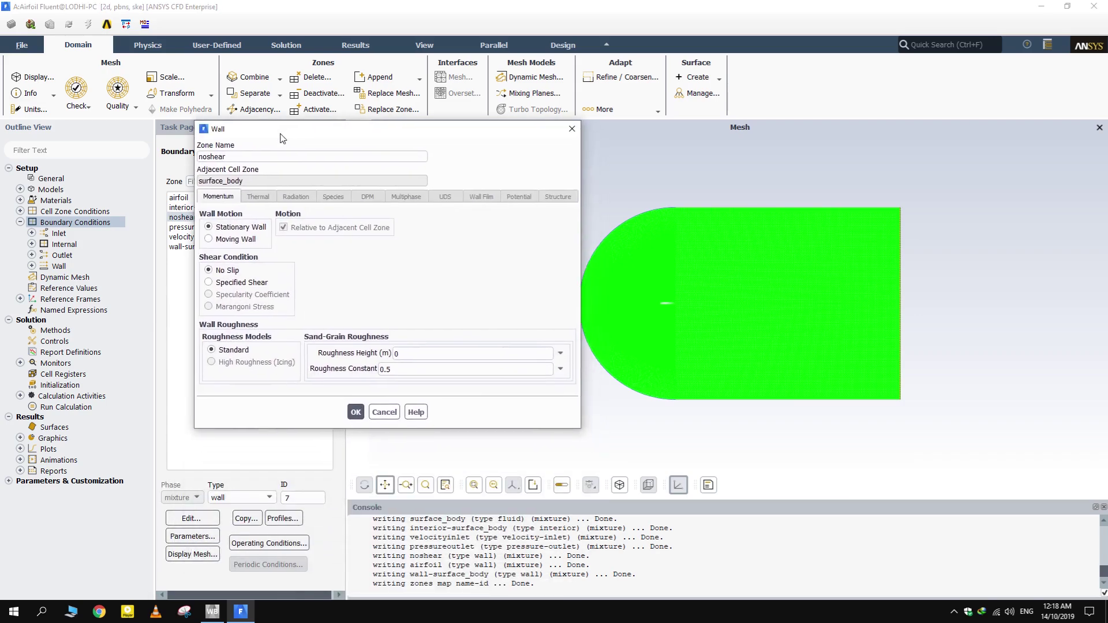
left_click(209, 282)
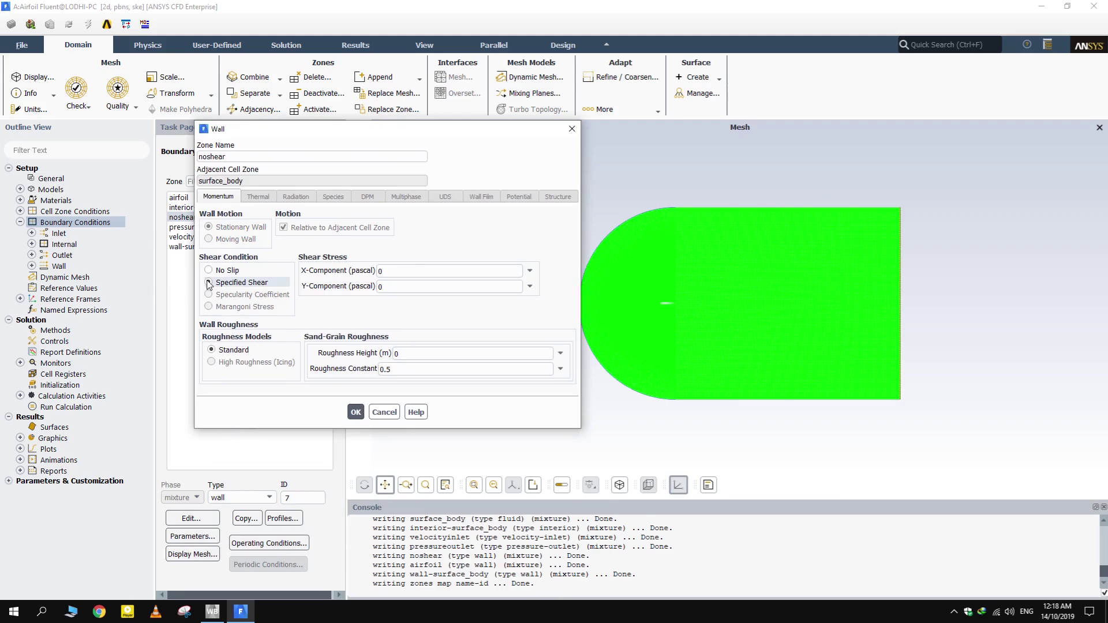
left_click(355, 412)
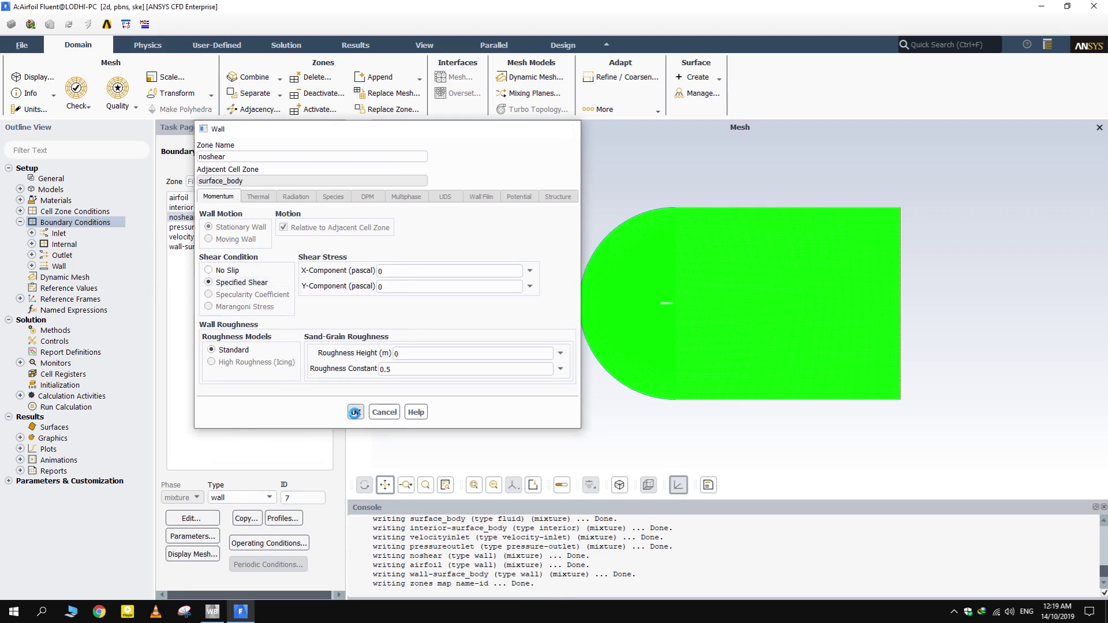
Step: Keep the pressure outlet at its default gauge pressure of 0
left_click(199, 227)
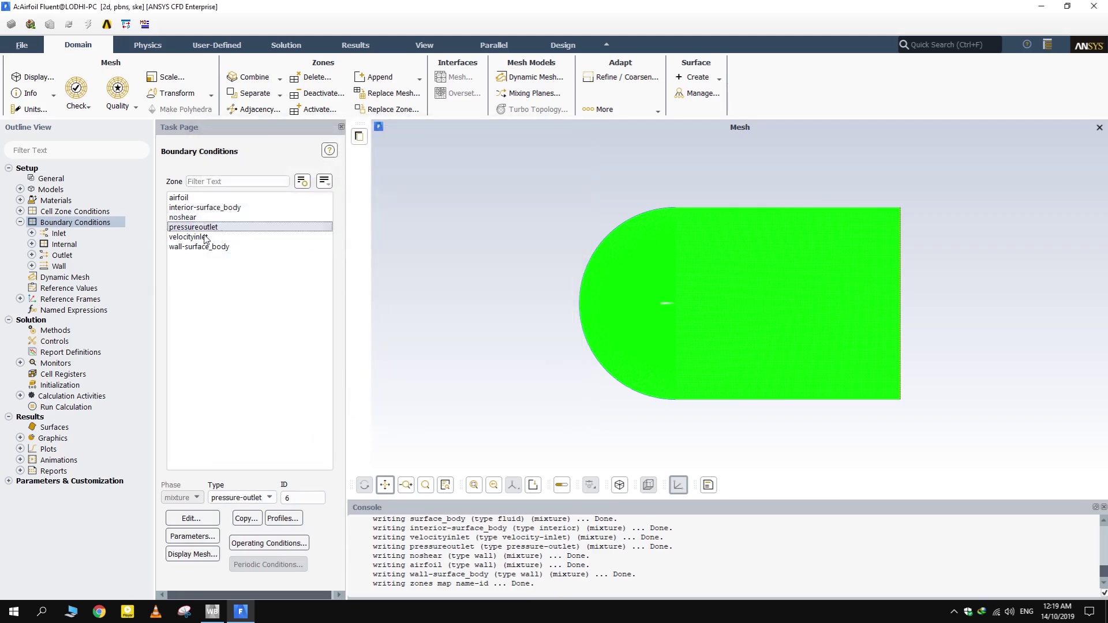
left_click(202, 517)
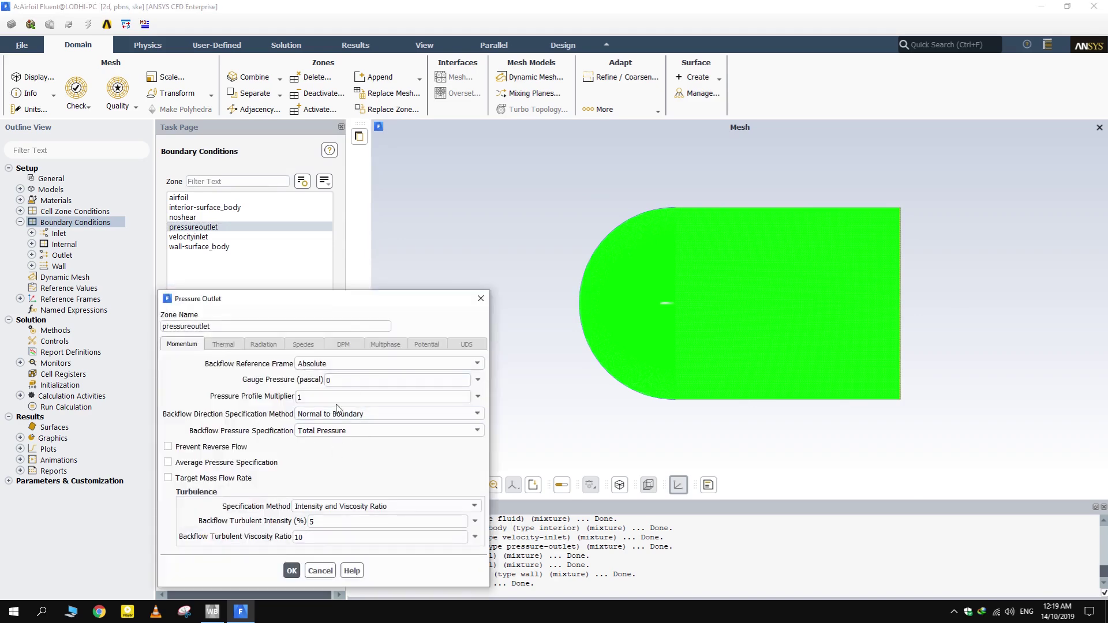
left_click(291, 571)
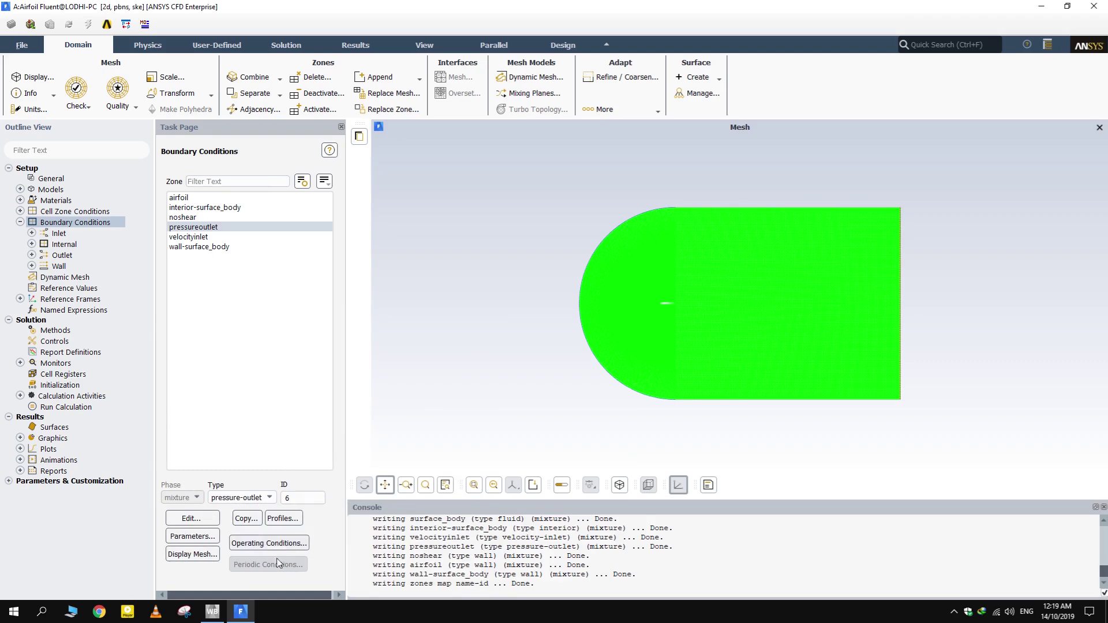
Step: Define the velocity inlet by components with an X-velocity of 30 m/s
left_click(205, 238)
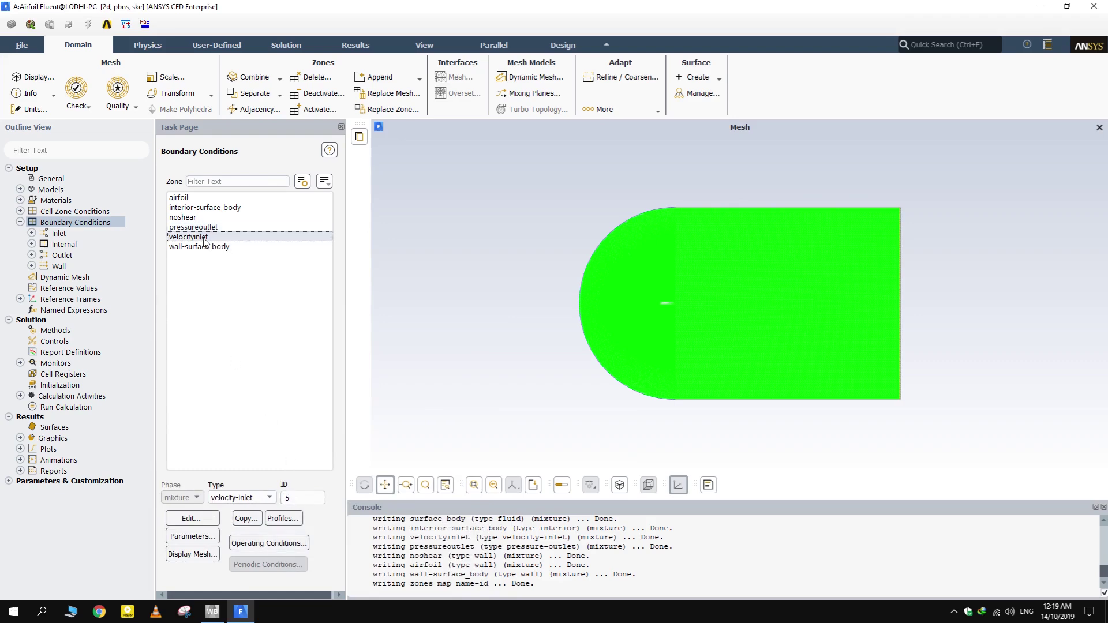
left_click(199, 515)
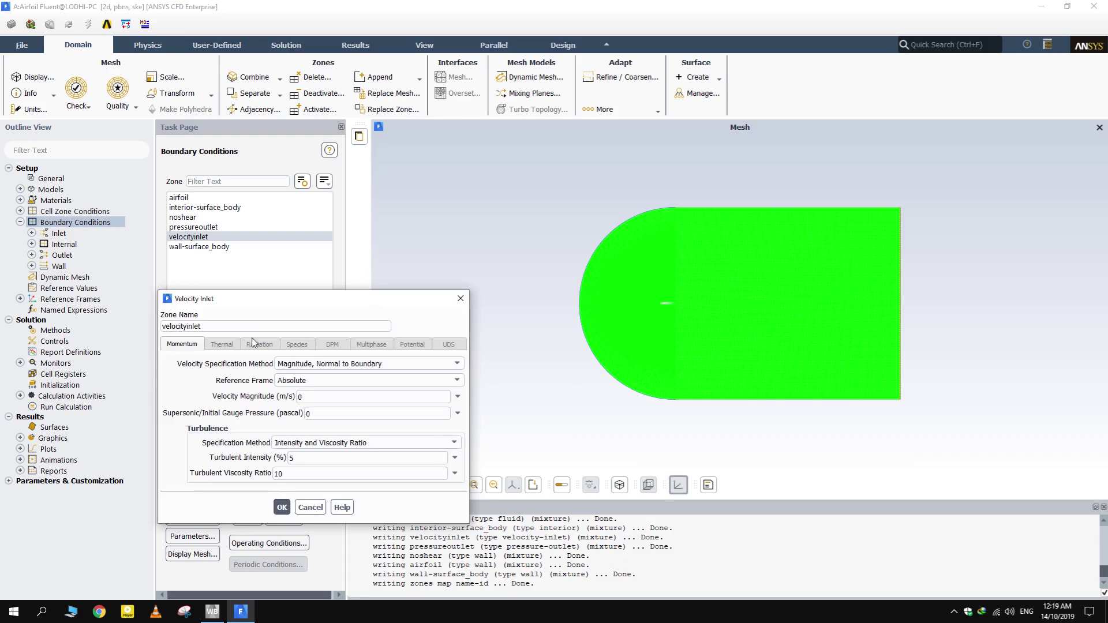
left_click_drag(242, 302, 235, 165)
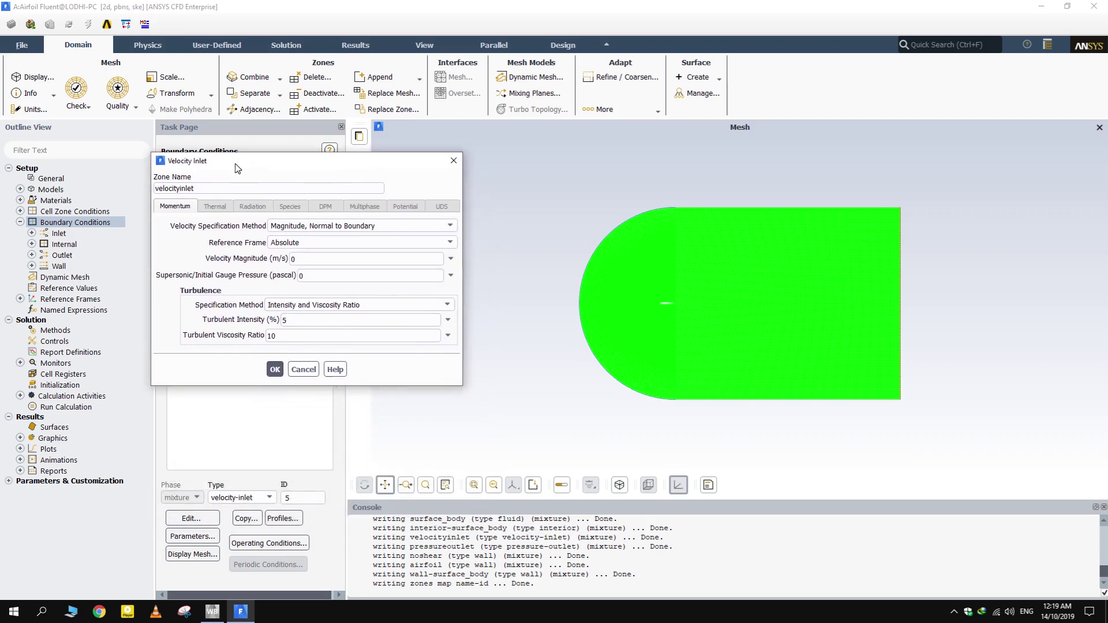
left_click(366, 226)
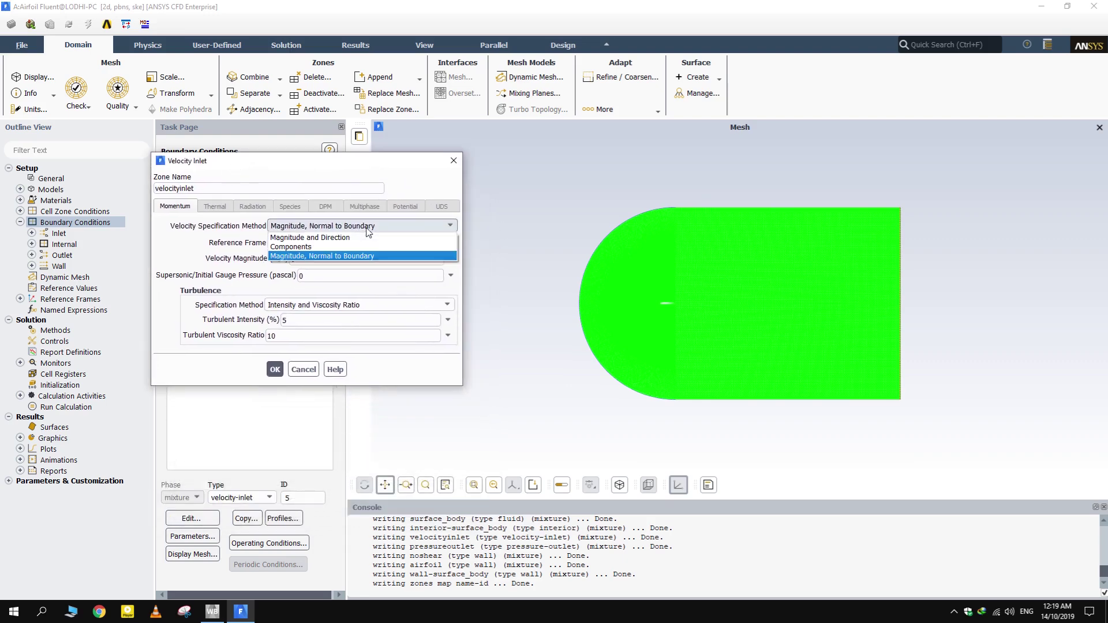
left_click(329, 247)
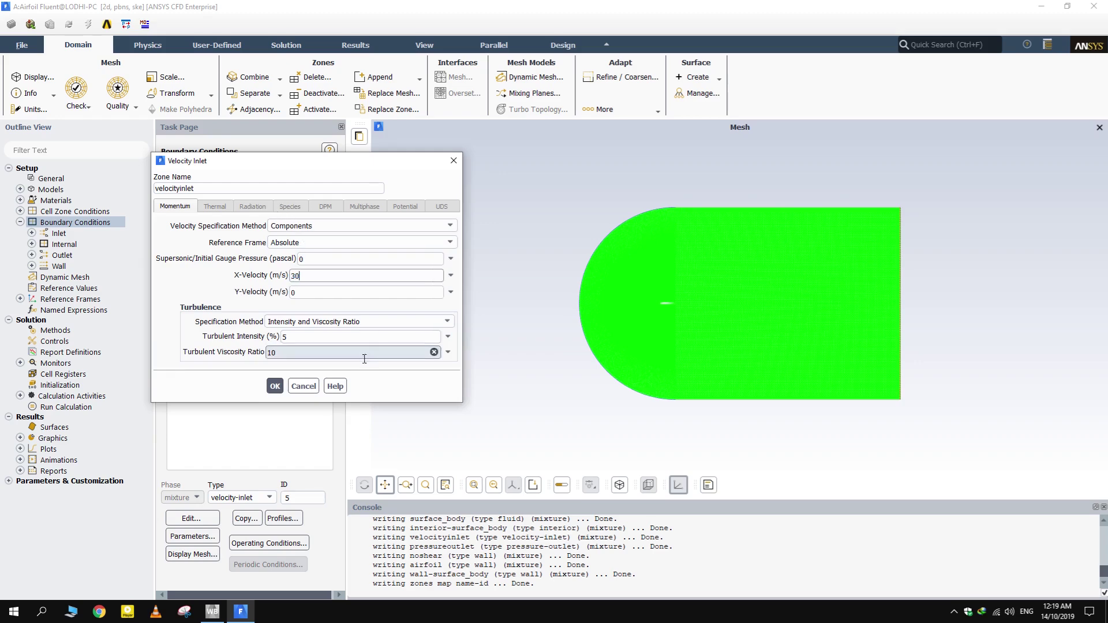
double_click(300, 259)
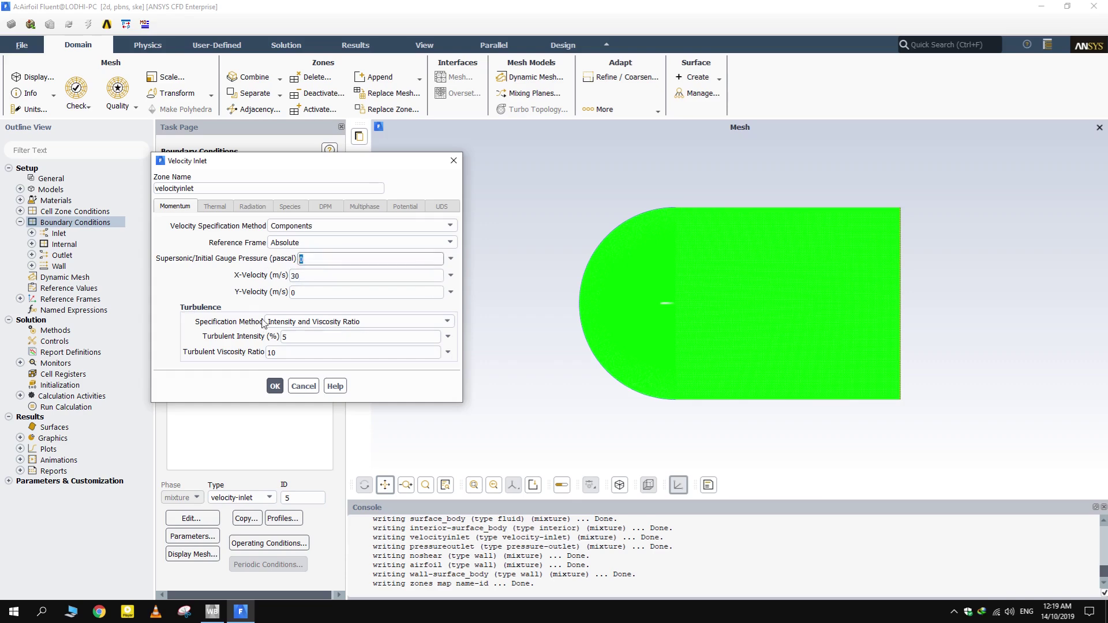
left_click(276, 386)
left_click(199, 246)
left_click(20, 223)
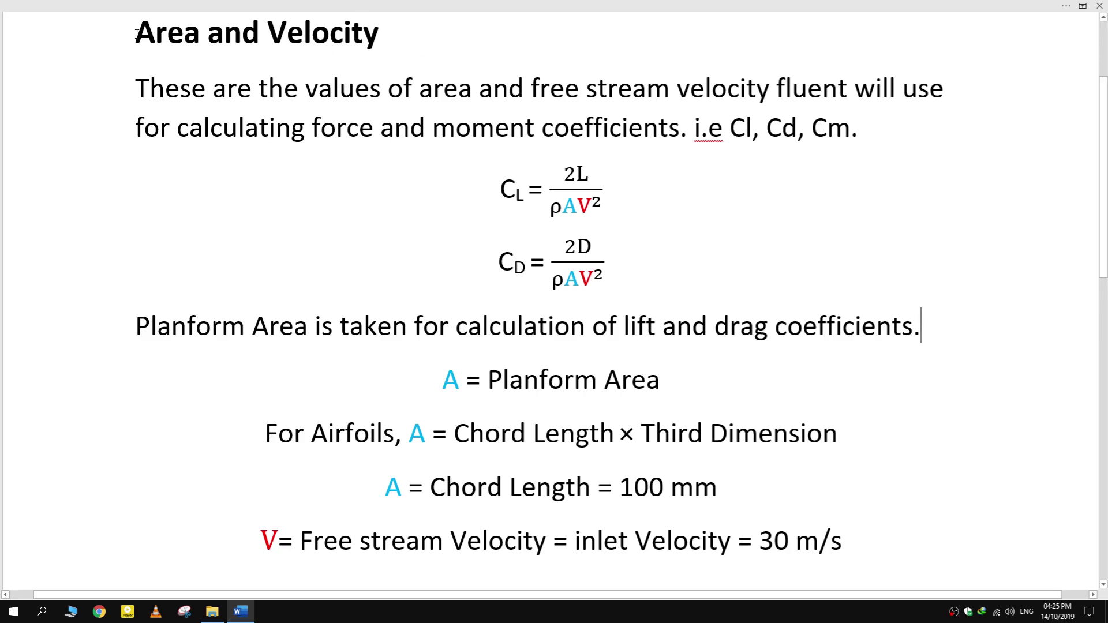
Step: Highlight Cl, Cd, Cm, the 100 mm chord length and 30 m/s inlet velocity in the Word notes
left_click_drag(125, 37, 190, 36)
key("Right")
left_click_drag(729, 128, 854, 132)
left_click(641, 203)
left_click_drag(620, 489, 719, 489)
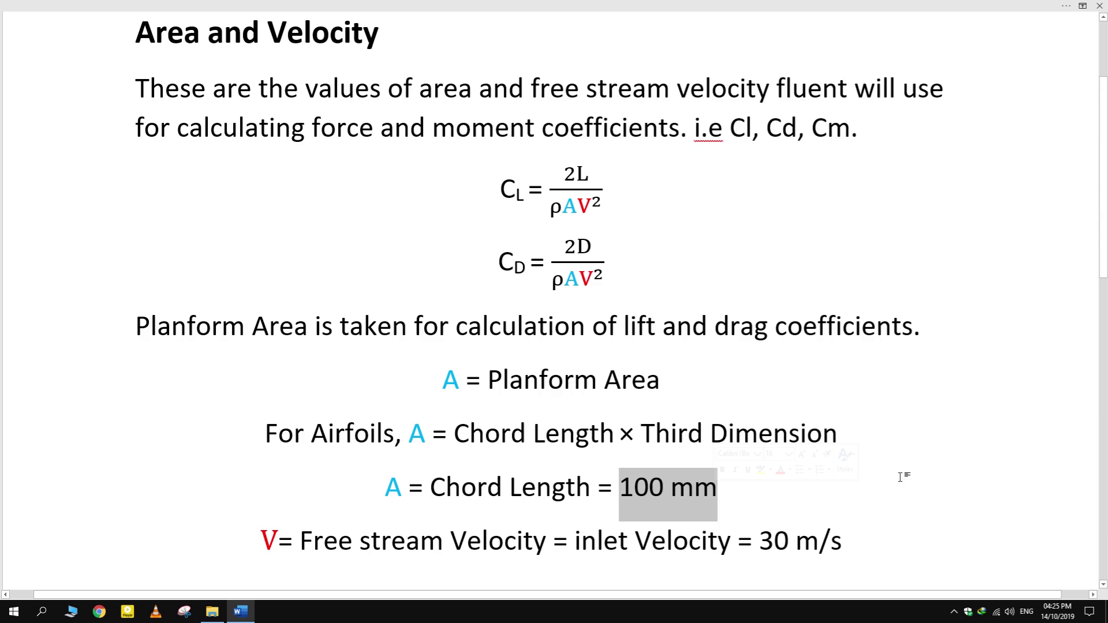
left_click_drag(759, 541, 843, 542)
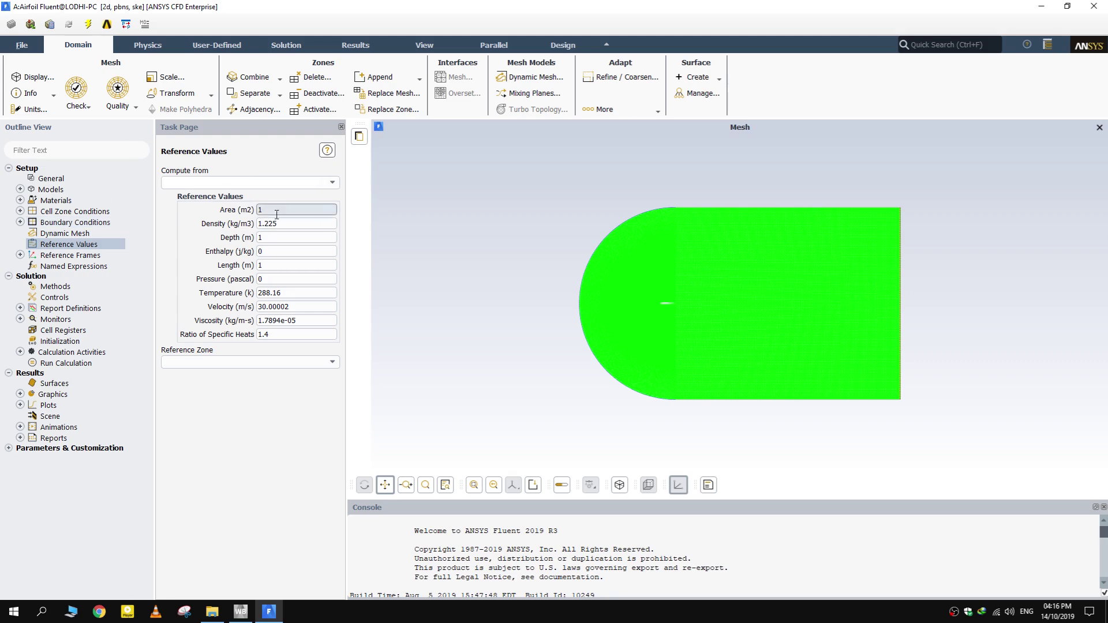
Step: Enter a reference area of 0.1 m2, keeping depth 1 m and velocity 30.00002 m/s
left_click(276, 211)
type("0.")
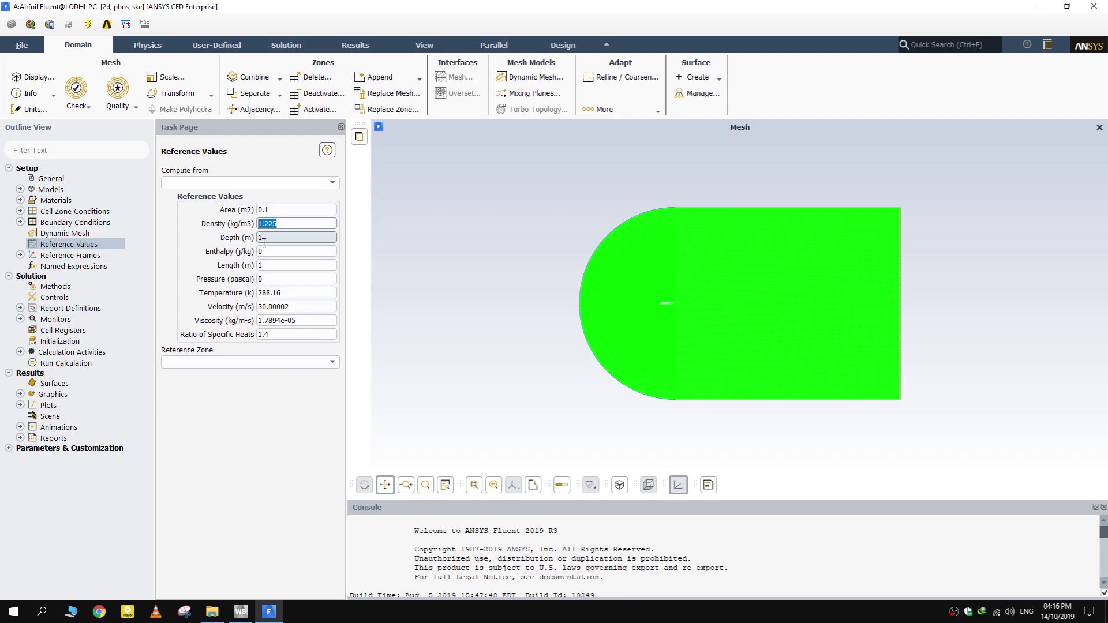
left_click(264, 240)
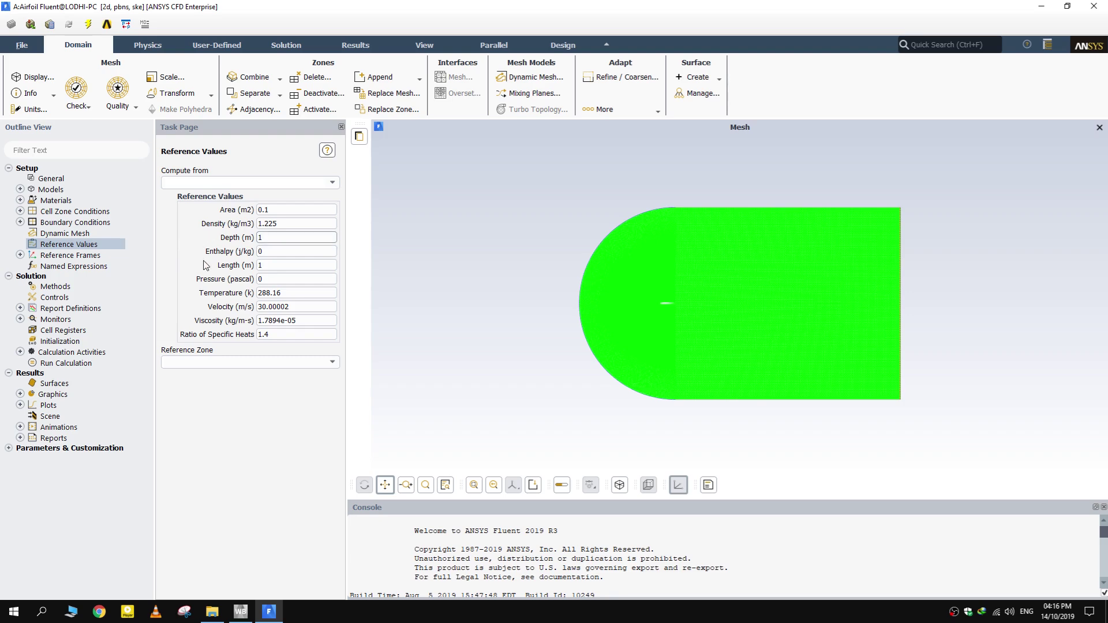
left_click_drag(293, 306, 242, 306)
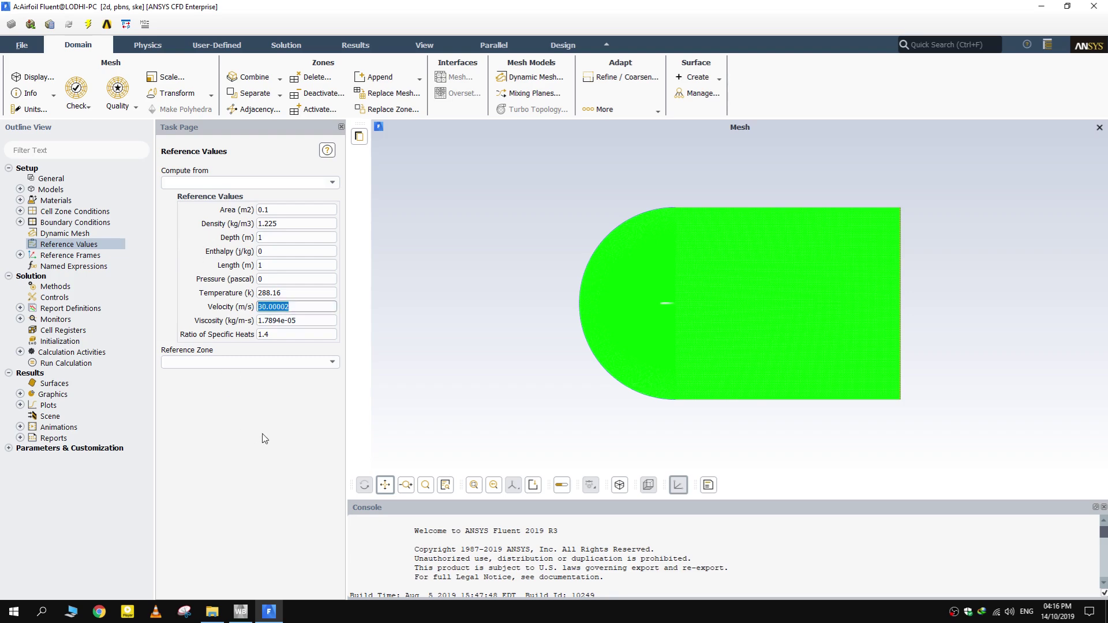
left_click(294, 421)
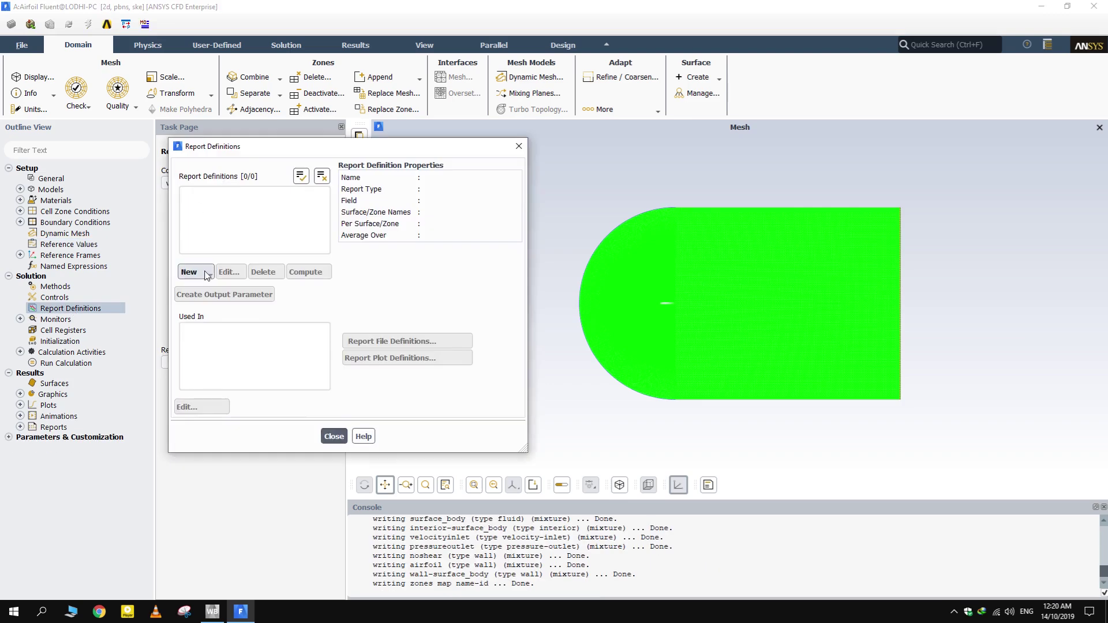
Step: Create a drag force report named cd applied to the airfoil wall
left_click(207, 274)
mouse_move(236, 326)
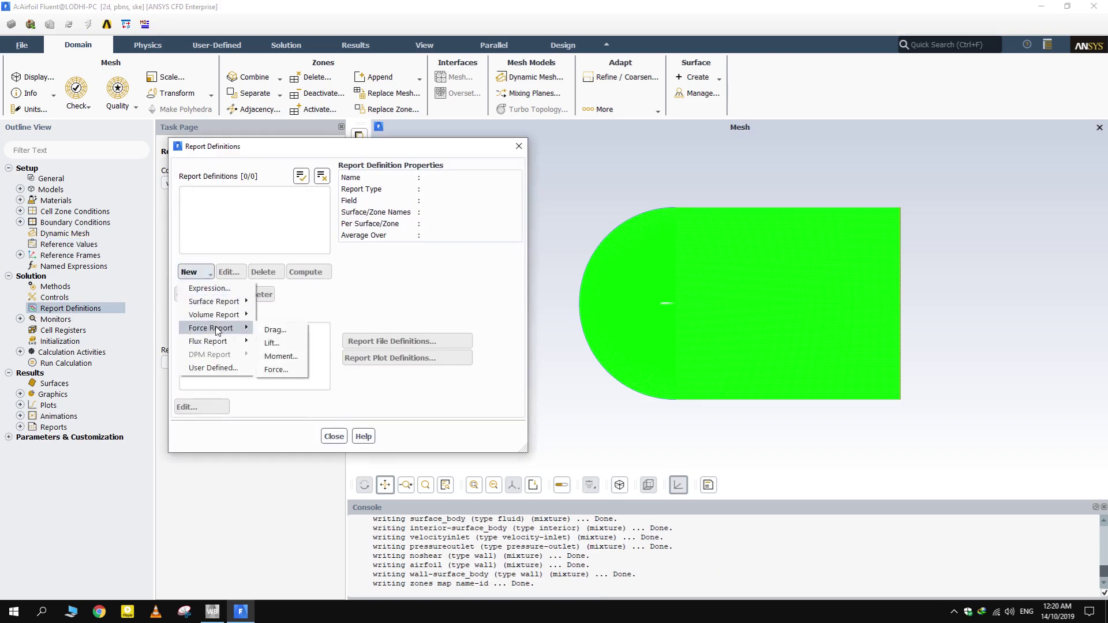
left_click(277, 329)
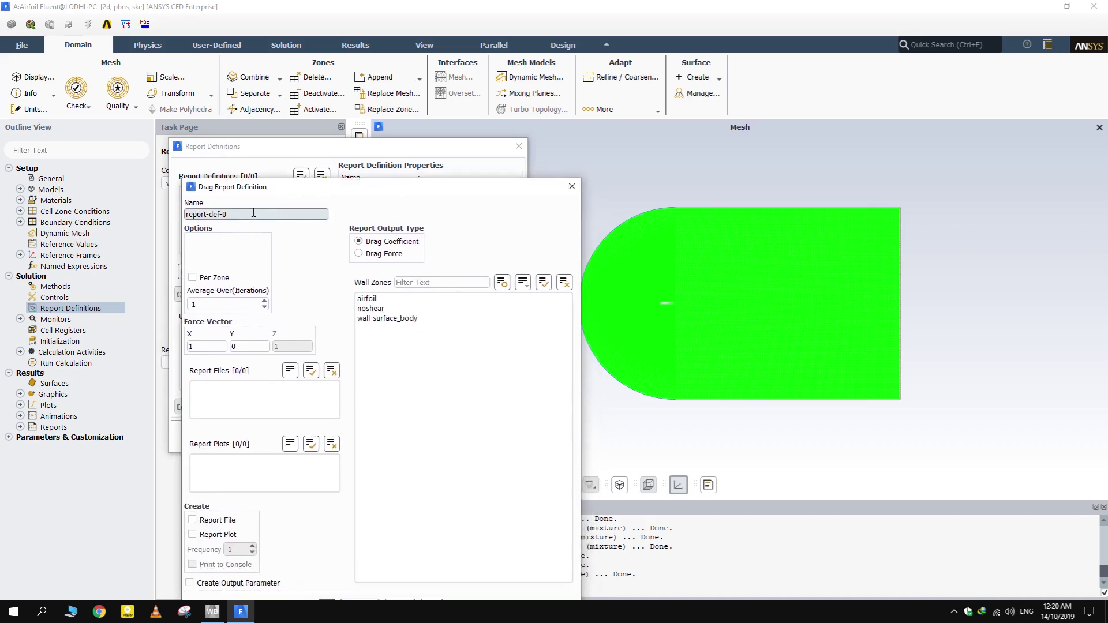
left_click_drag(220, 212, 156, 217)
left_click_drag(268, 191, 307, 114)
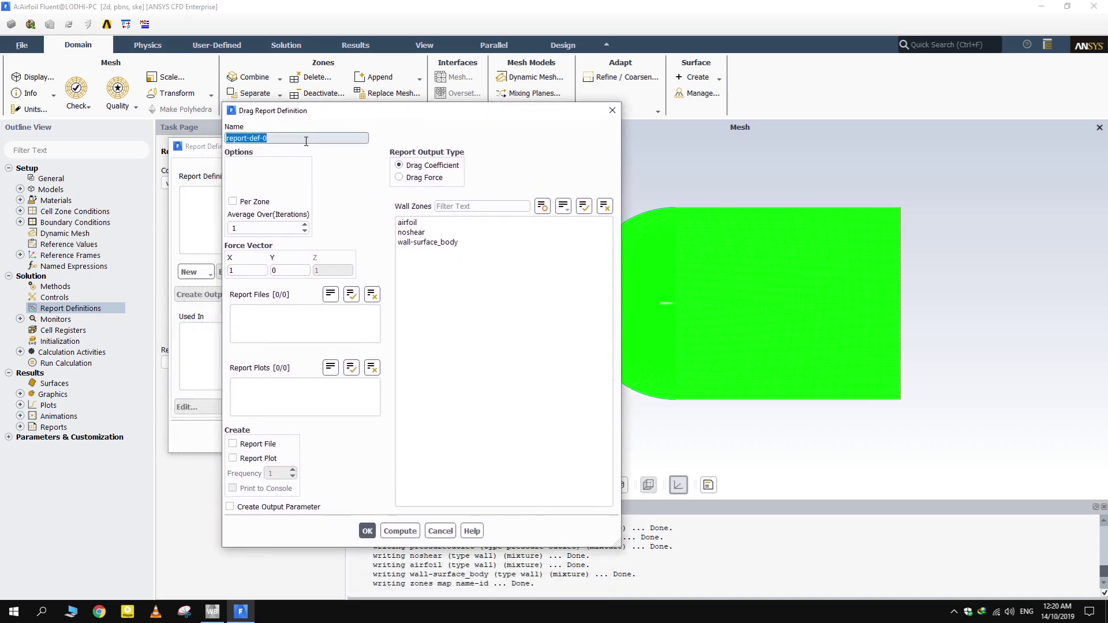
type("cd")
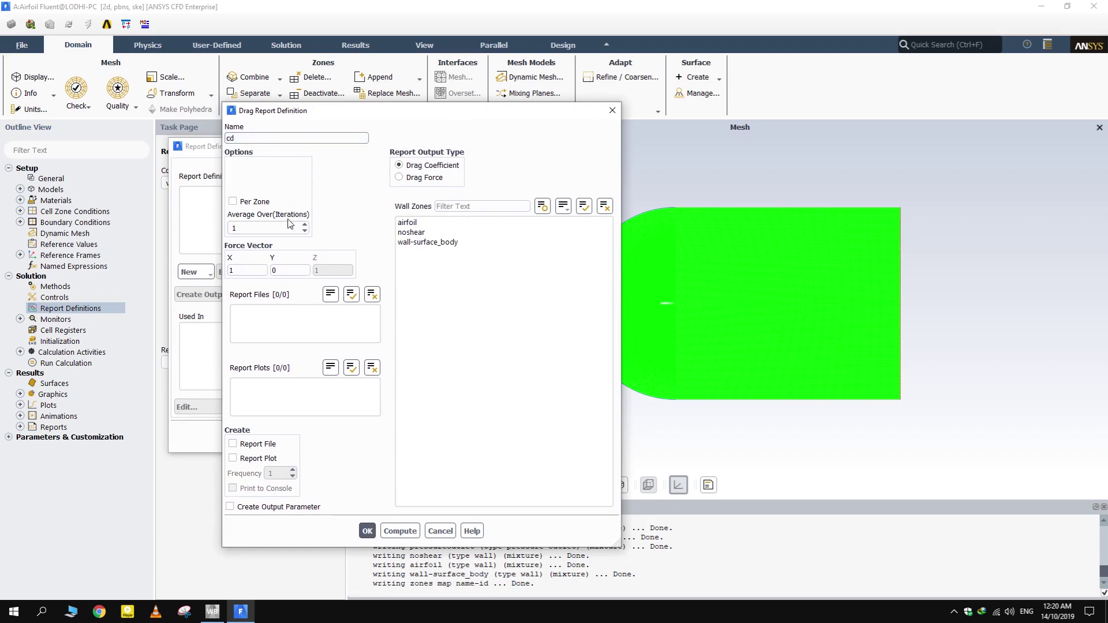
left_click(416, 224)
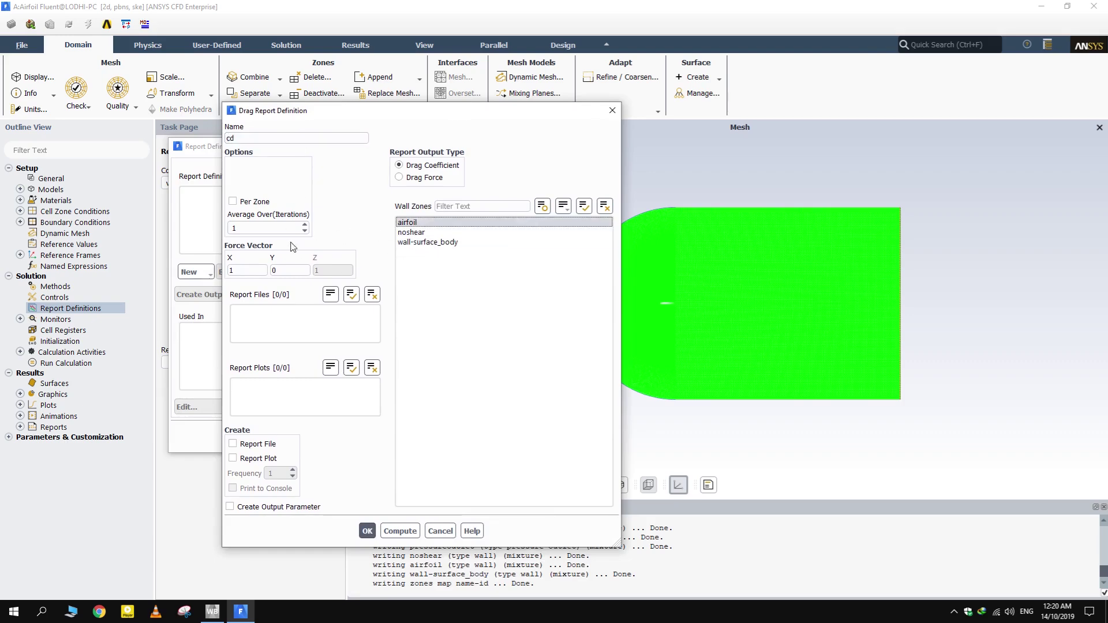
Step: Enable Report Plot and Print to Console for cd and save the report
left_click(233, 459)
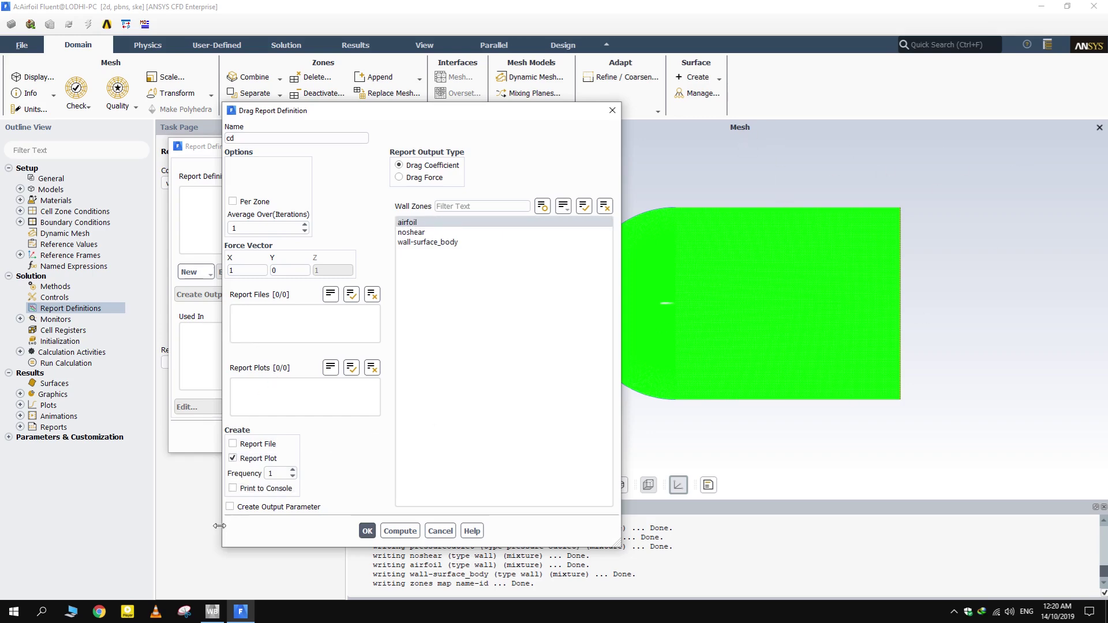
left_click(233, 489)
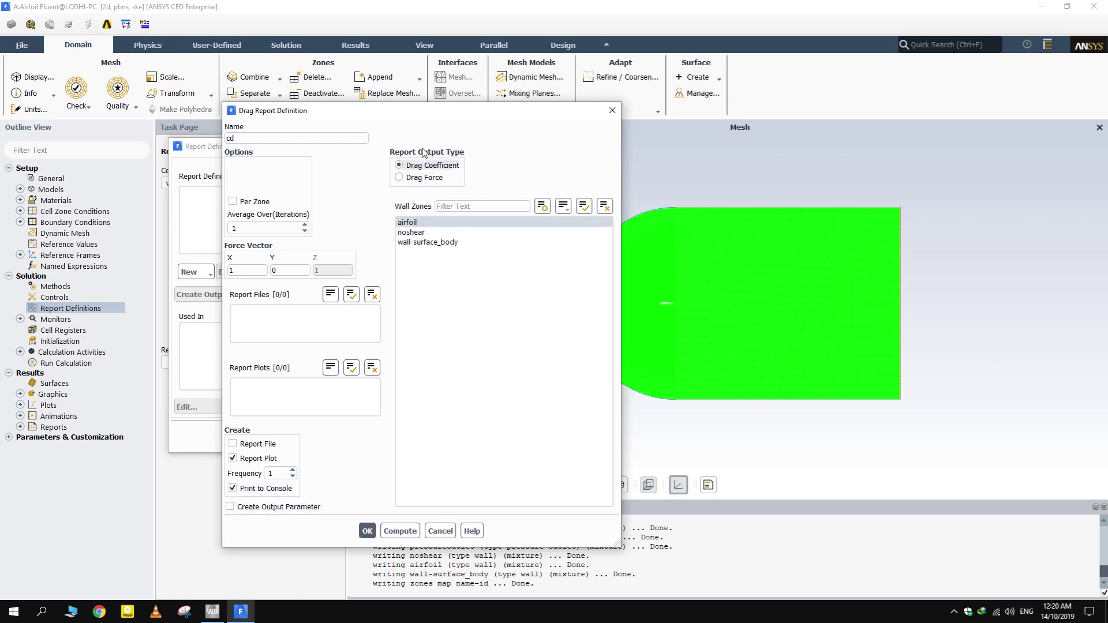
left_click_drag(402, 116, 692, 69)
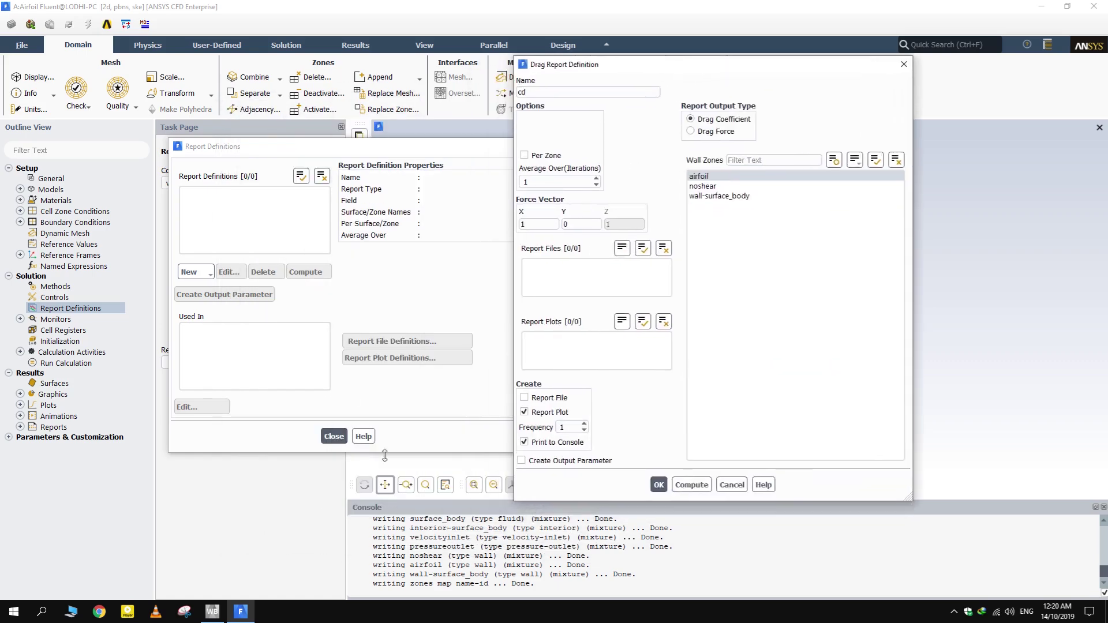
left_click_drag(655, 70, 551, 56)
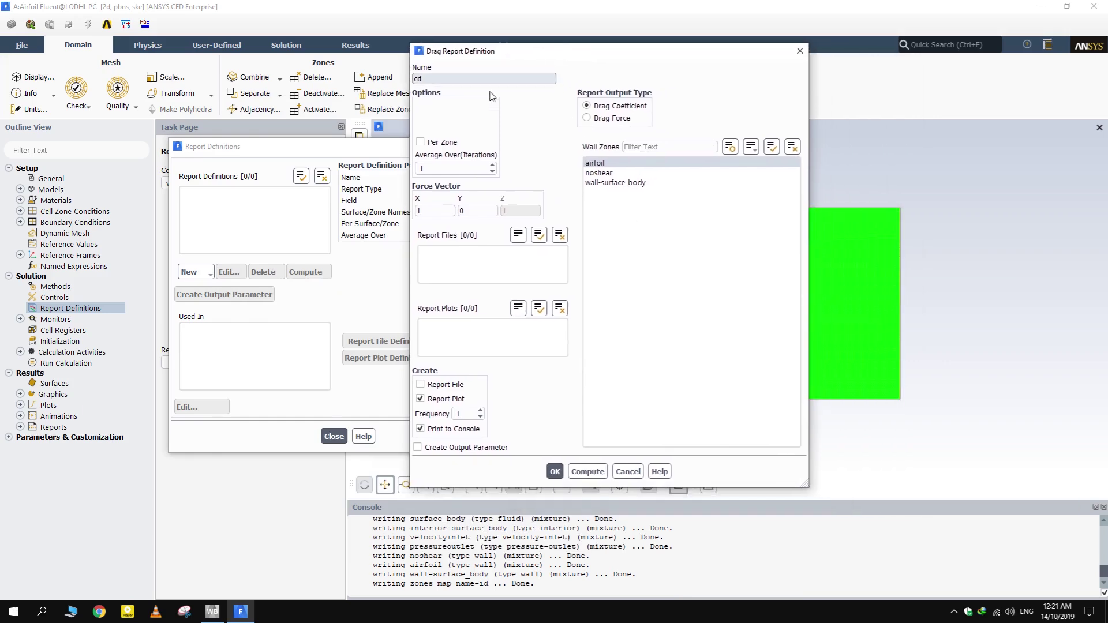
left_click(555, 471)
left_click(203, 269)
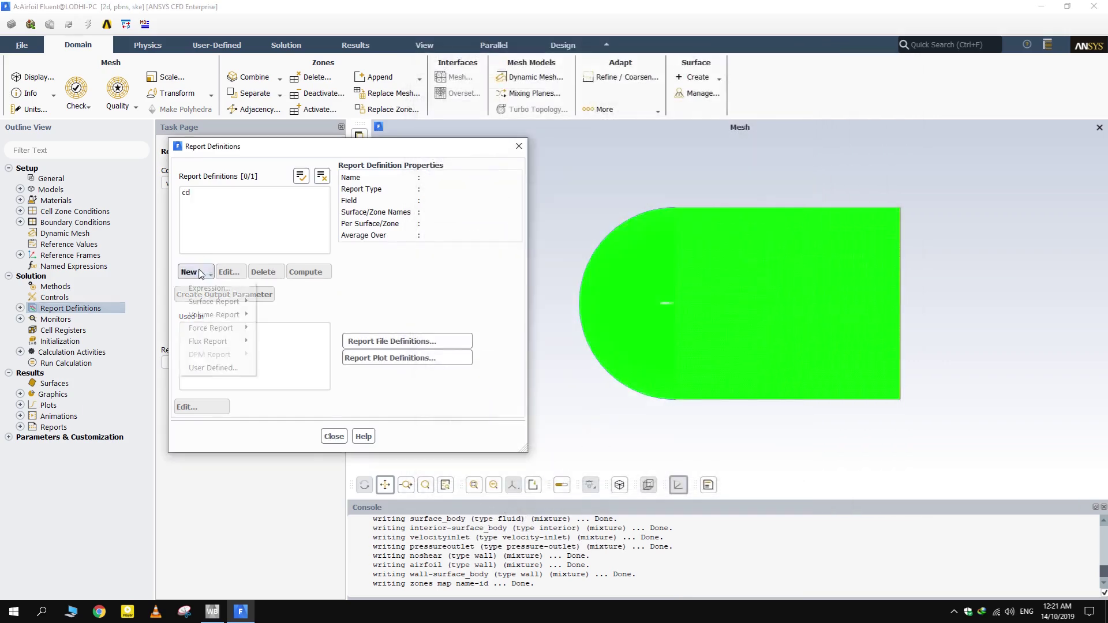
Step: Create the cl lift report on the airfoil wall with Report Plot and Print to Console
mouse_move(235, 334)
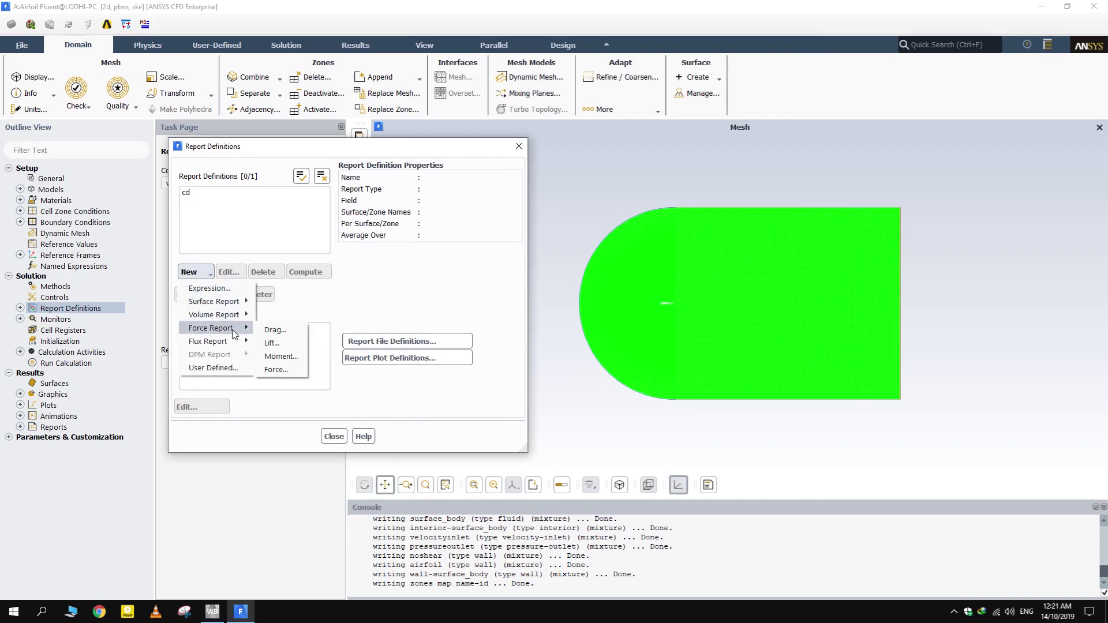
left_click(272, 343)
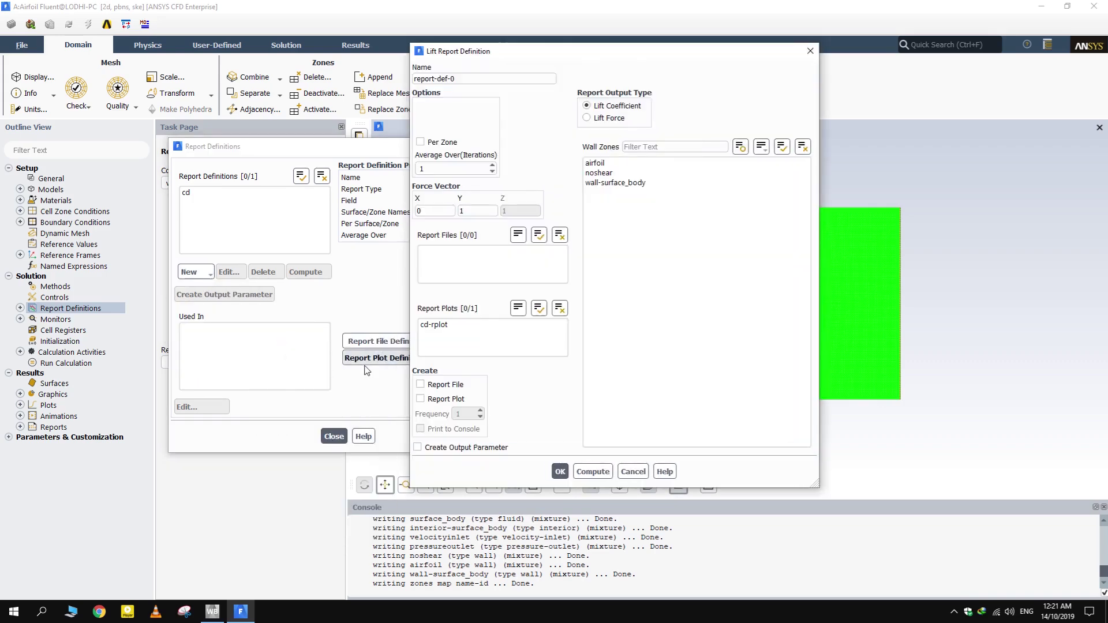
left_click(600, 167)
left_click_drag(479, 79, 413, 79)
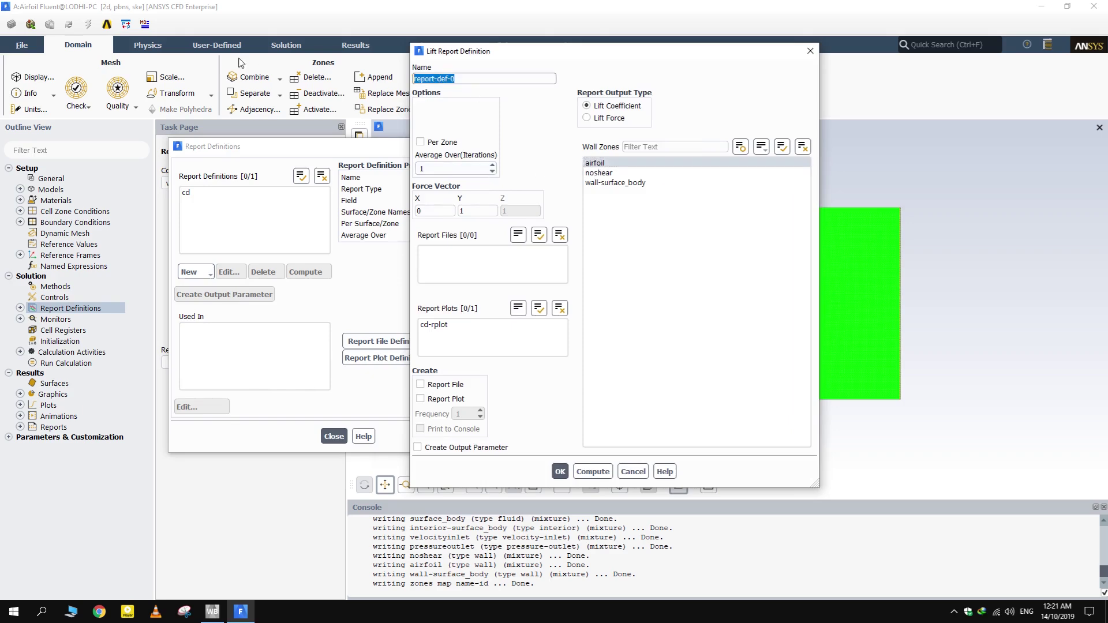
type("cl")
left_click(421, 399)
left_click(421, 400)
left_click(420, 399)
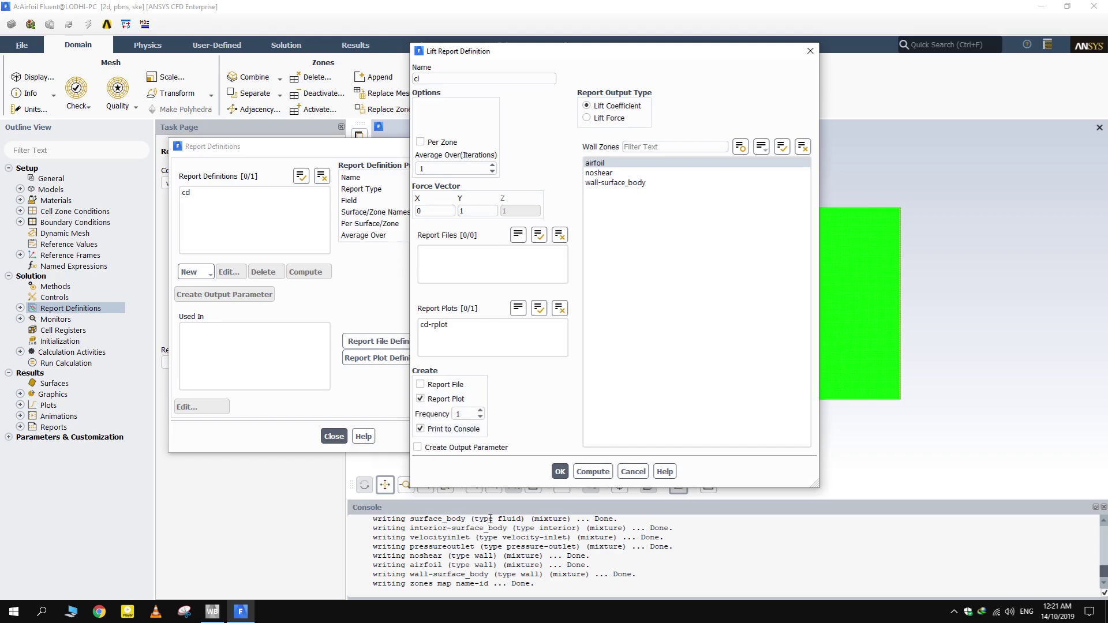
left_click(559, 471)
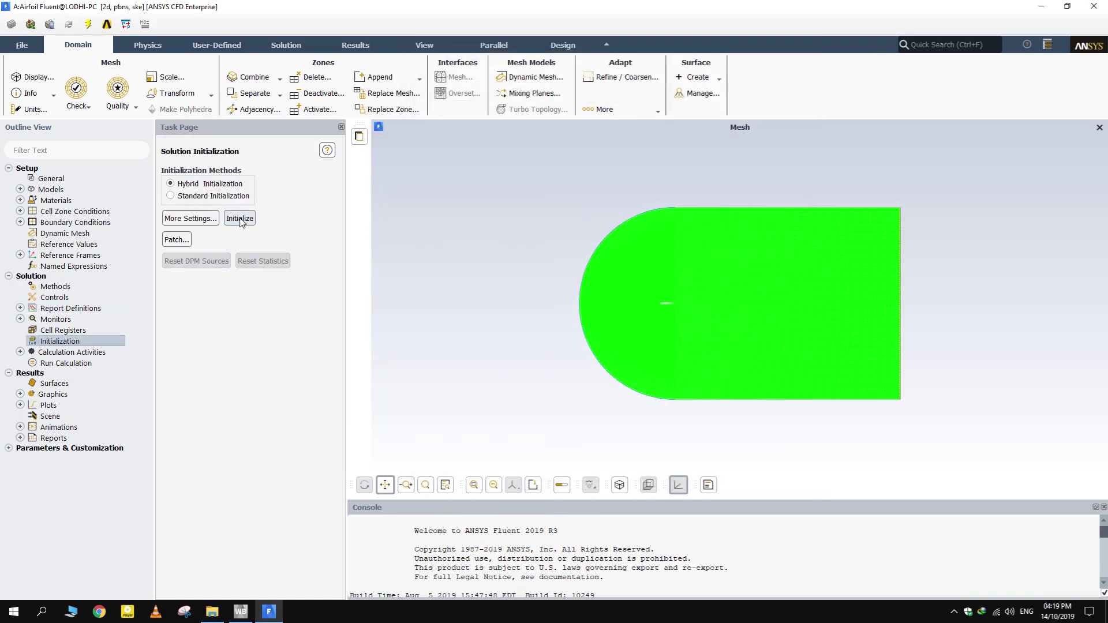
Step: Hybrid-initialize the flow and run 200 iterations, converging at iteration 31
left_click(240, 221)
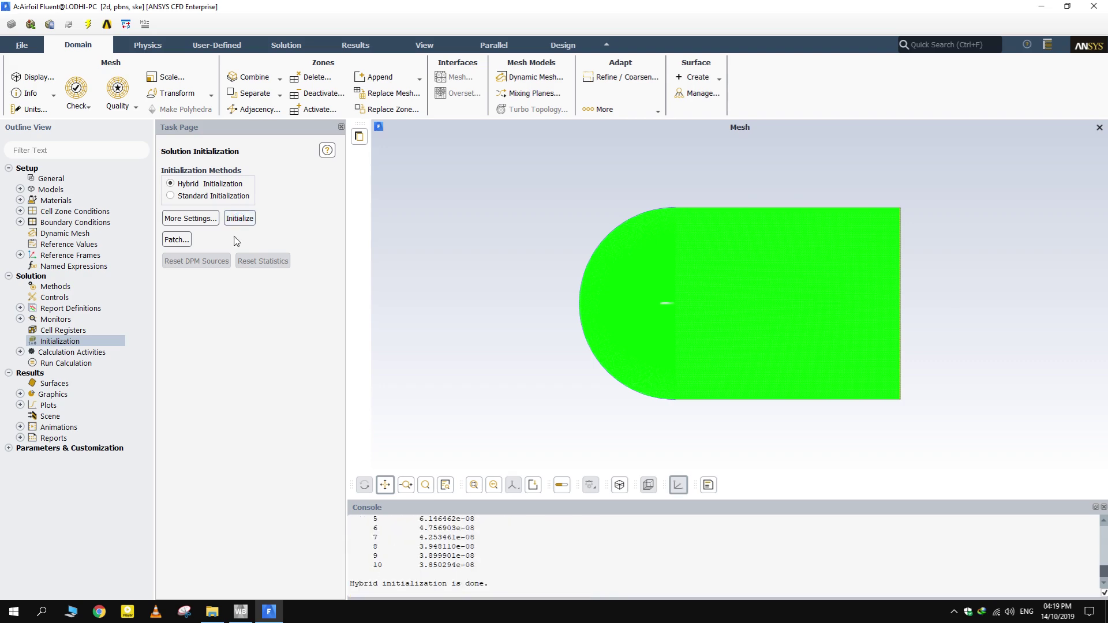
left_click(65, 363)
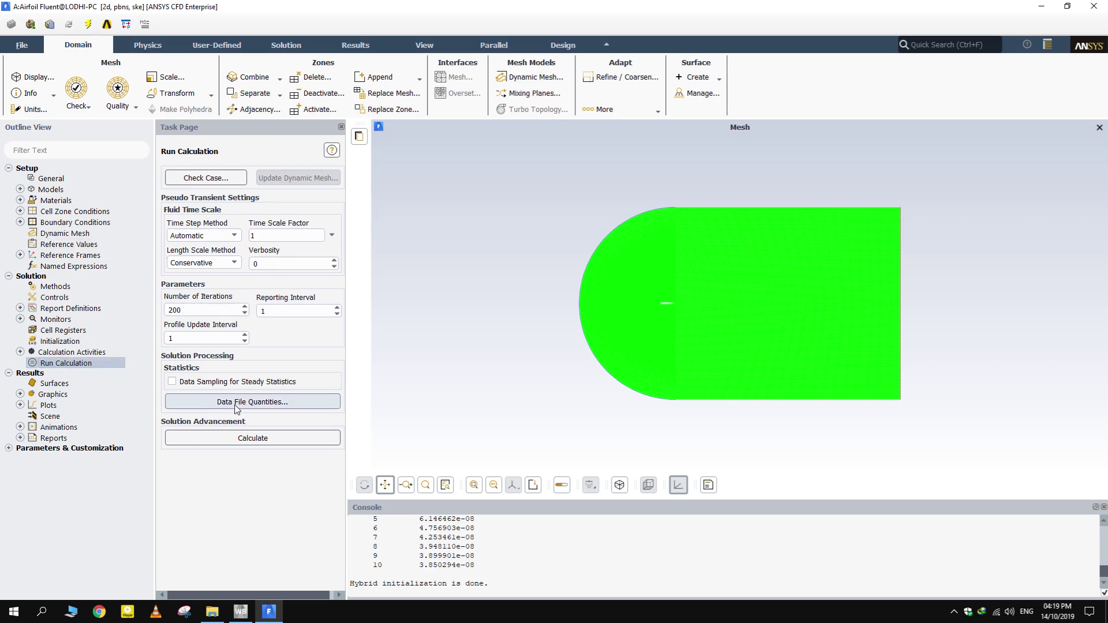
left_click(253, 440)
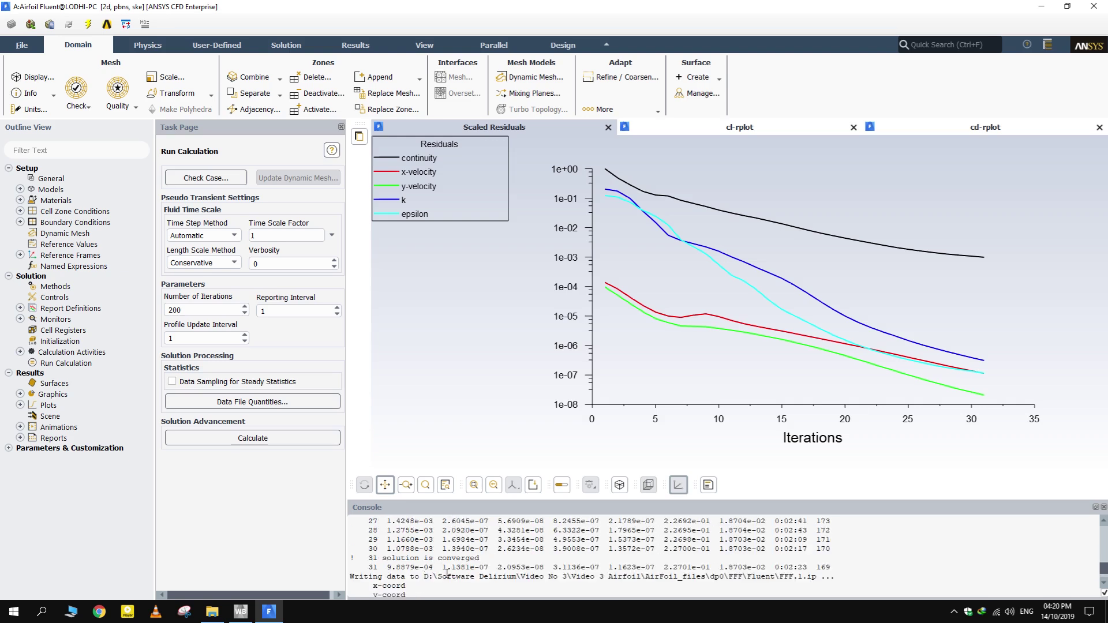
Step: Review the cl and cd history plots, levelling off at cl 0.2270 and cd 0.018703
left_click_drag(482, 558, 381, 558)
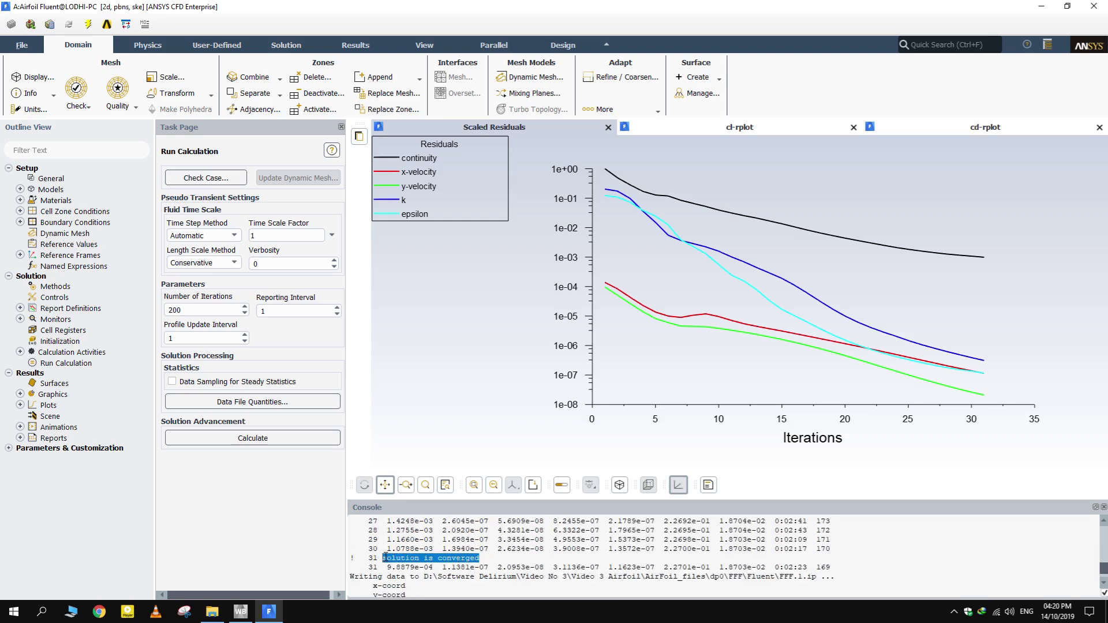
left_click(567, 571)
left_click(741, 127)
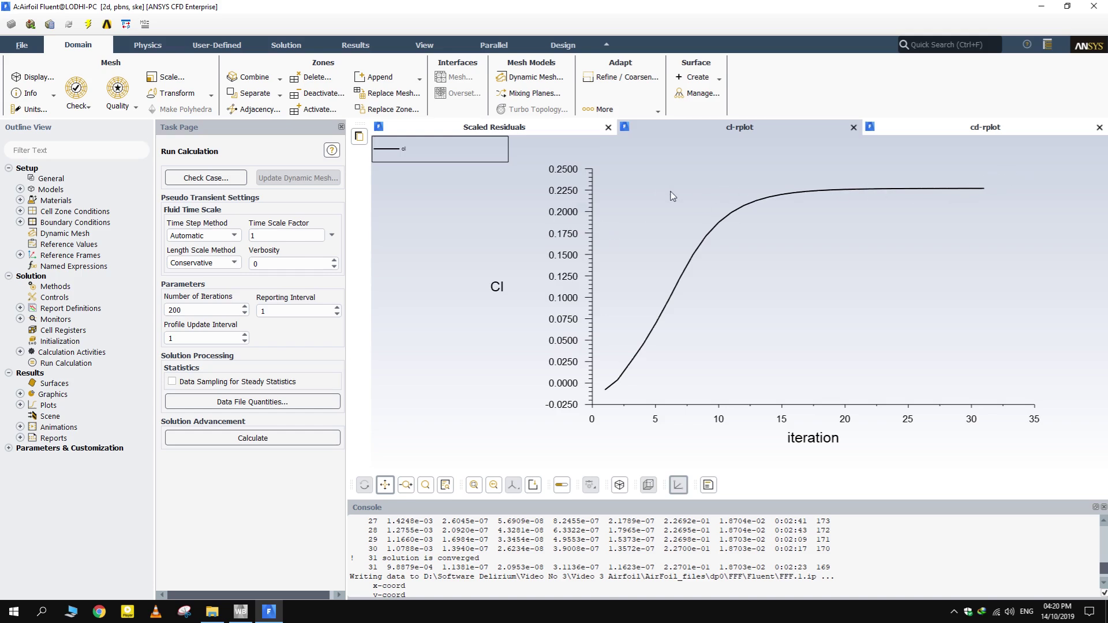
left_click(972, 131)
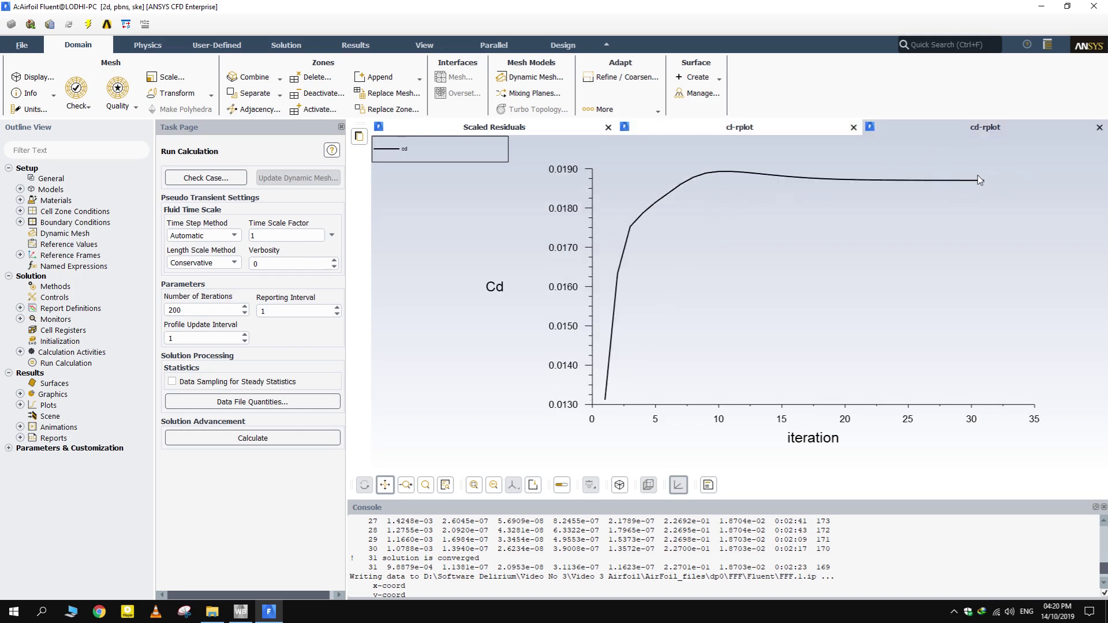
scroll(706, 574, "up", 3)
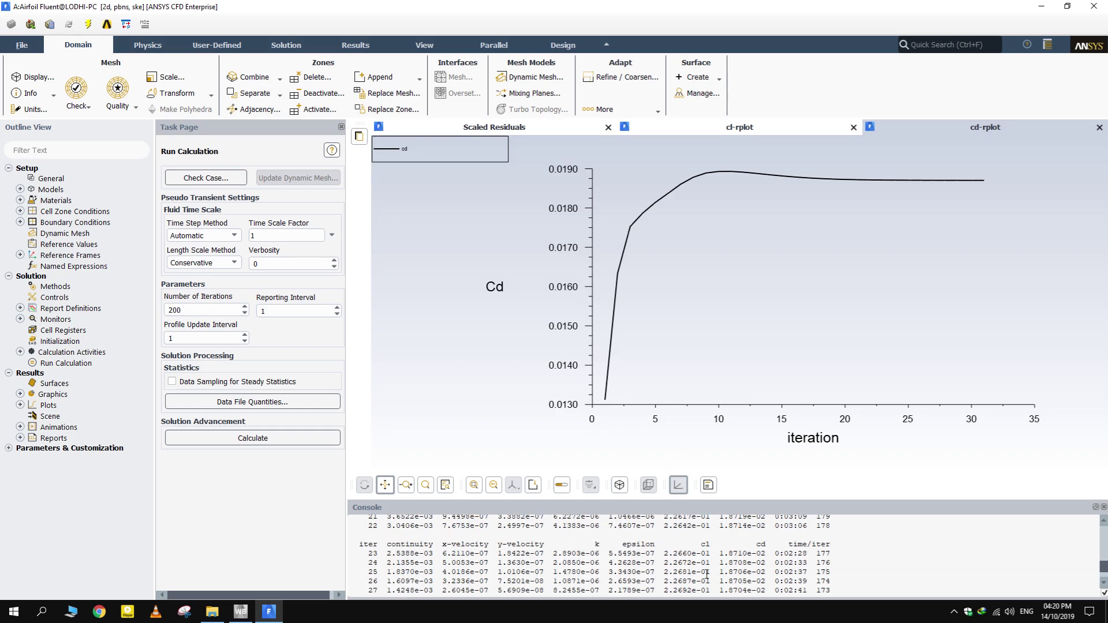
mouse_move(677, 553)
left_mouse_down()
mouse_move(773, 546)
mouse_move(664, 547)
left_mouse_up()
scroll(727, 548, "down", 3)
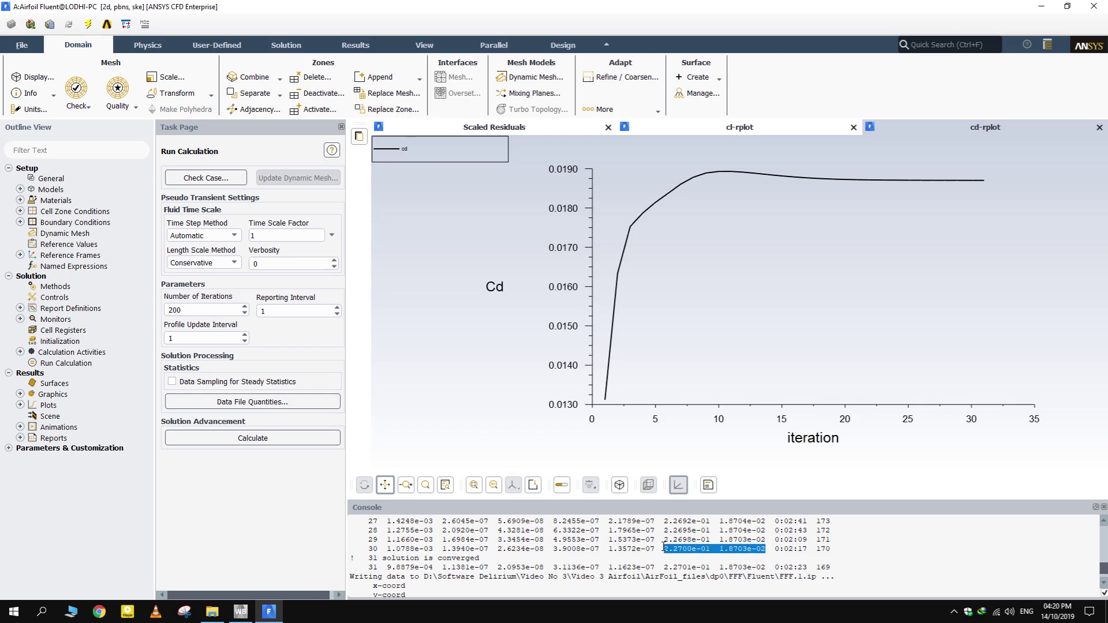